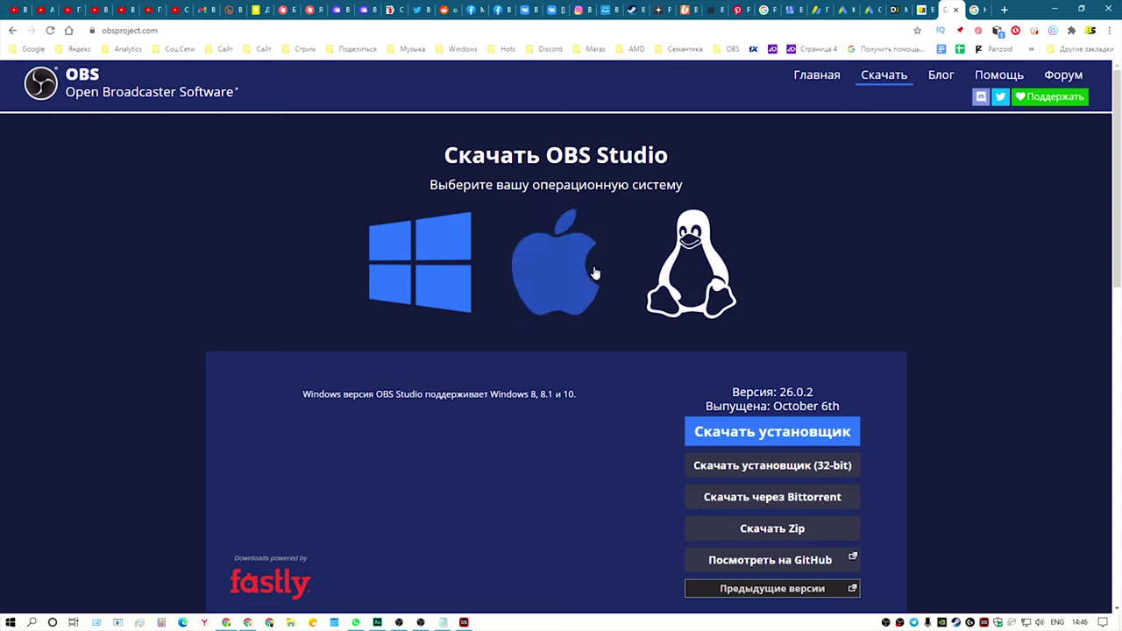
Switch to the desktop and check the system type in the computer's properties, highlighting it on the About page
click(1055, 8)
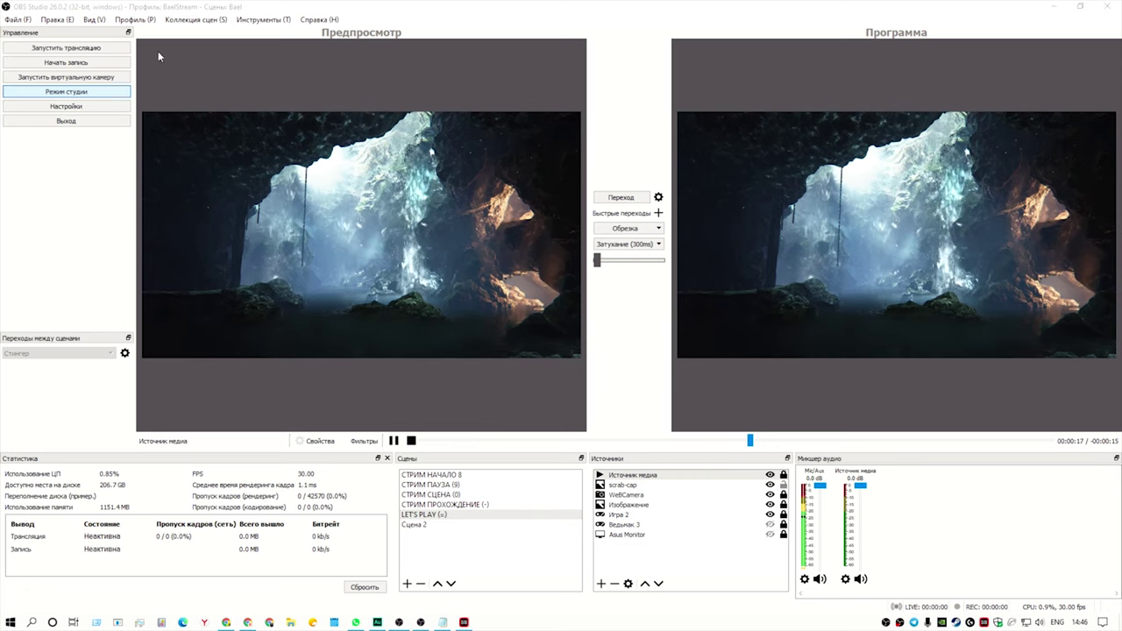
click(1054, 6)
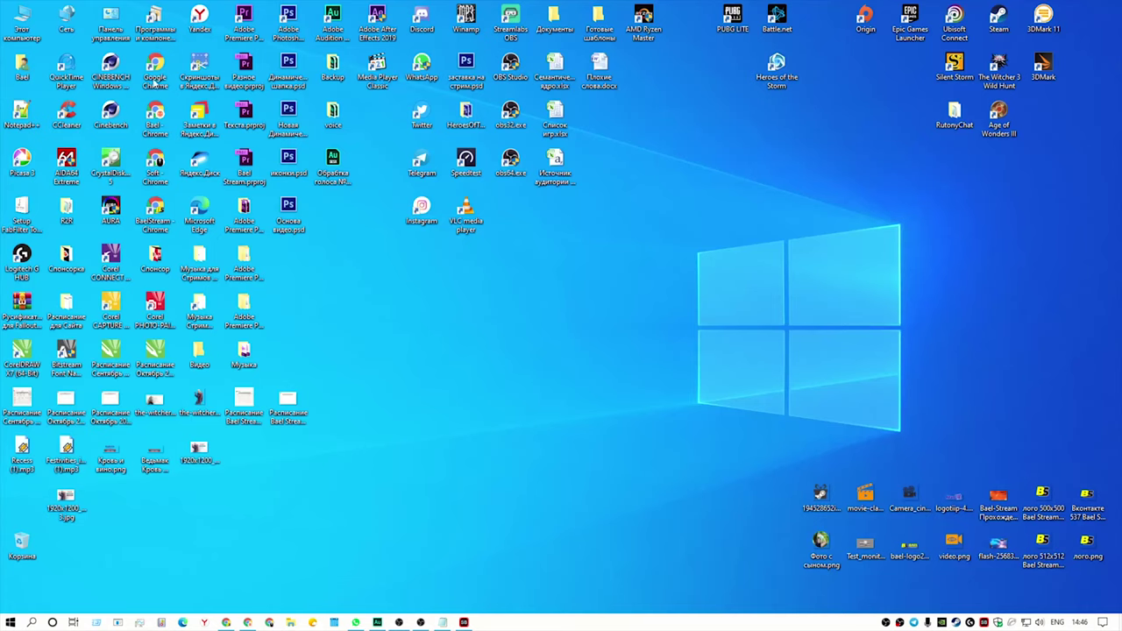
right_click(21, 35)
click(54, 170)
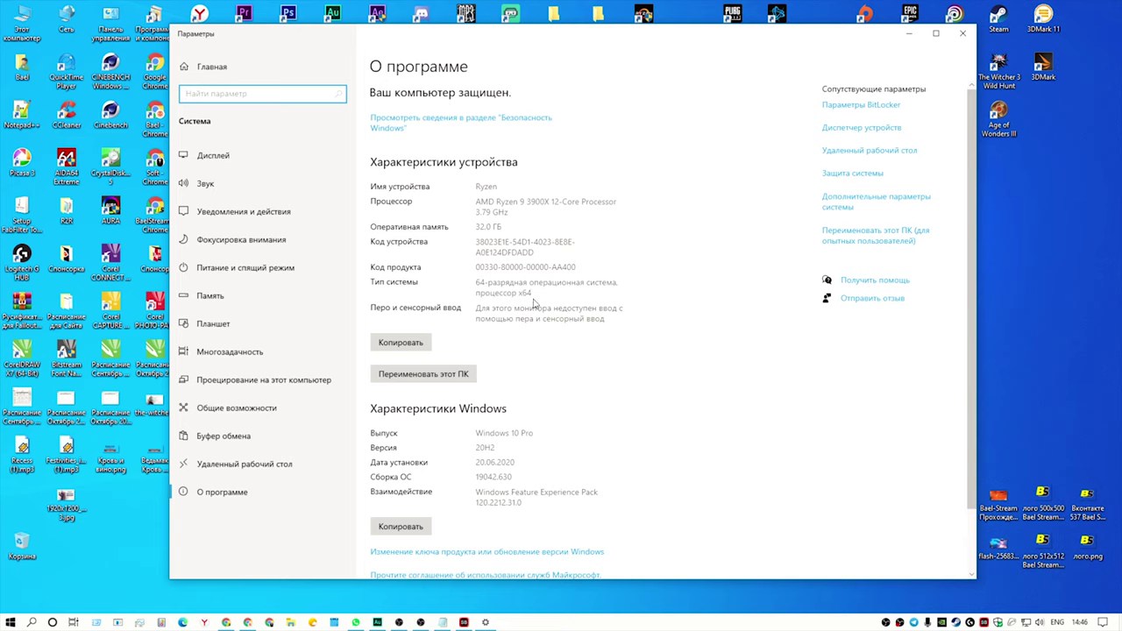
drag(532, 294, 475, 280)
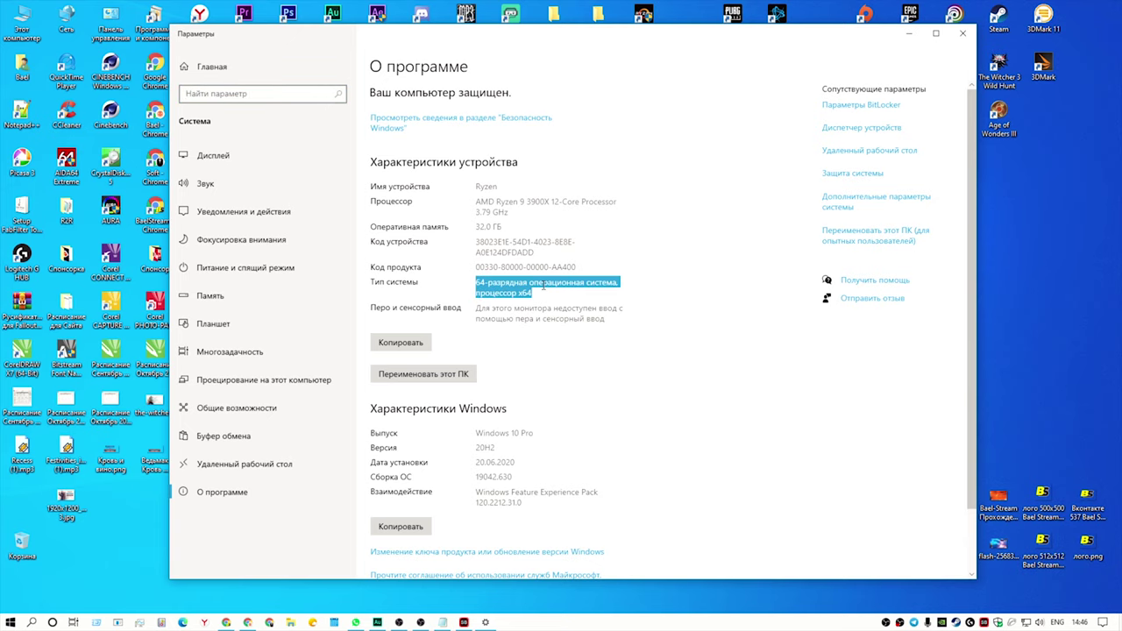
click(963, 34)
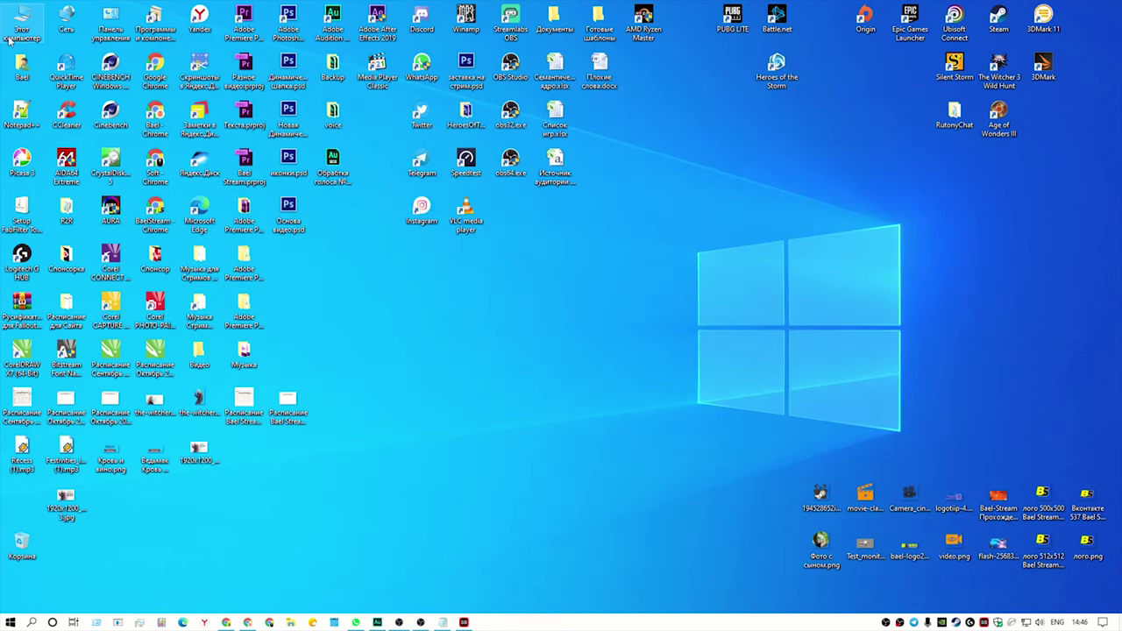
right_click(13, 31)
click(48, 159)
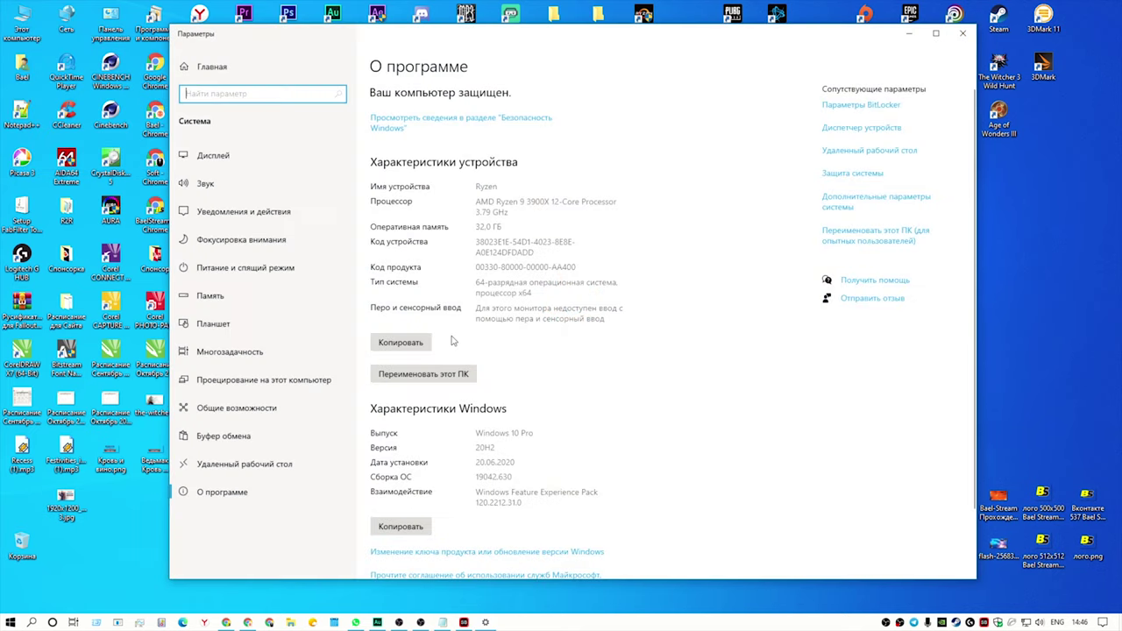
drag(532, 294, 476, 281)
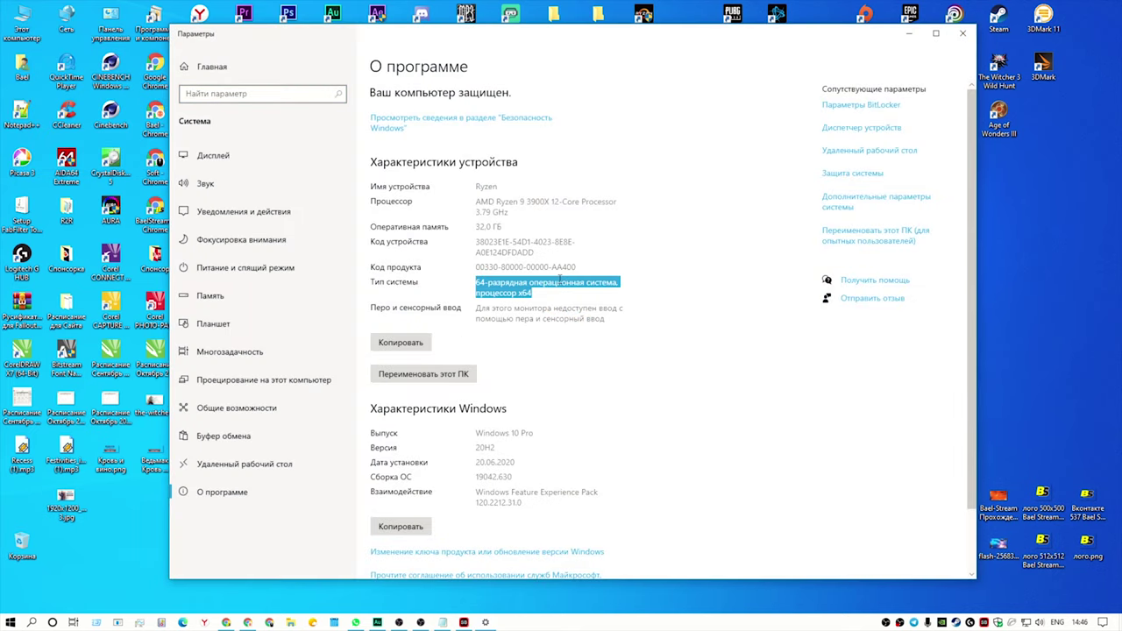
click(962, 33)
Return to the OBS Studio download page in Chrome, view the macOS and Linux options, and select Windows again
click(226, 623)
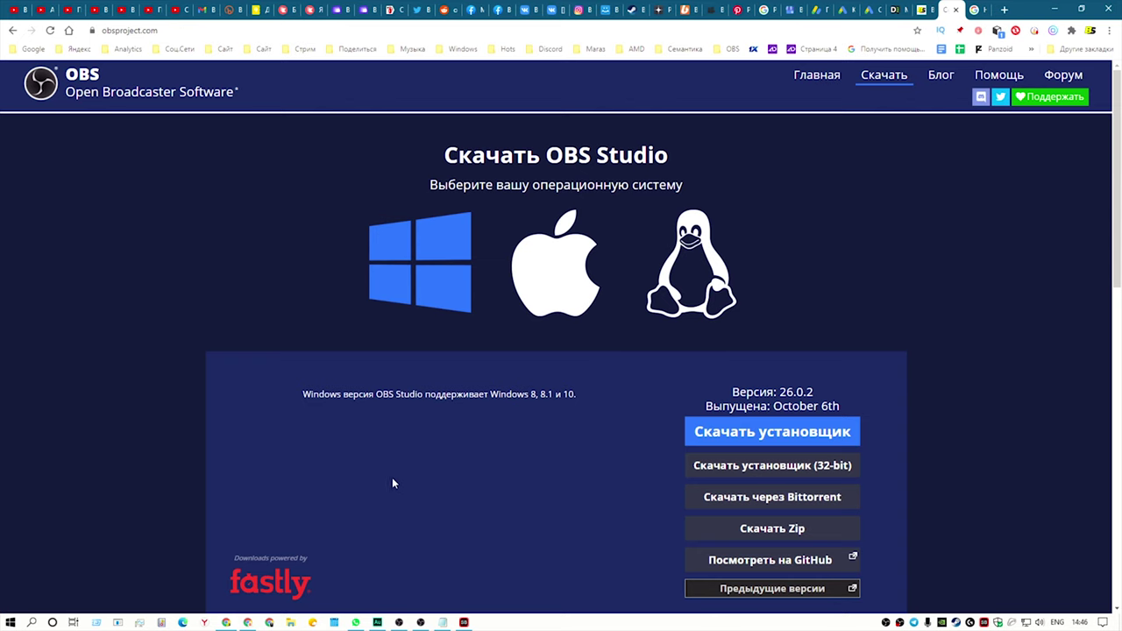
click(546, 298)
click(643, 289)
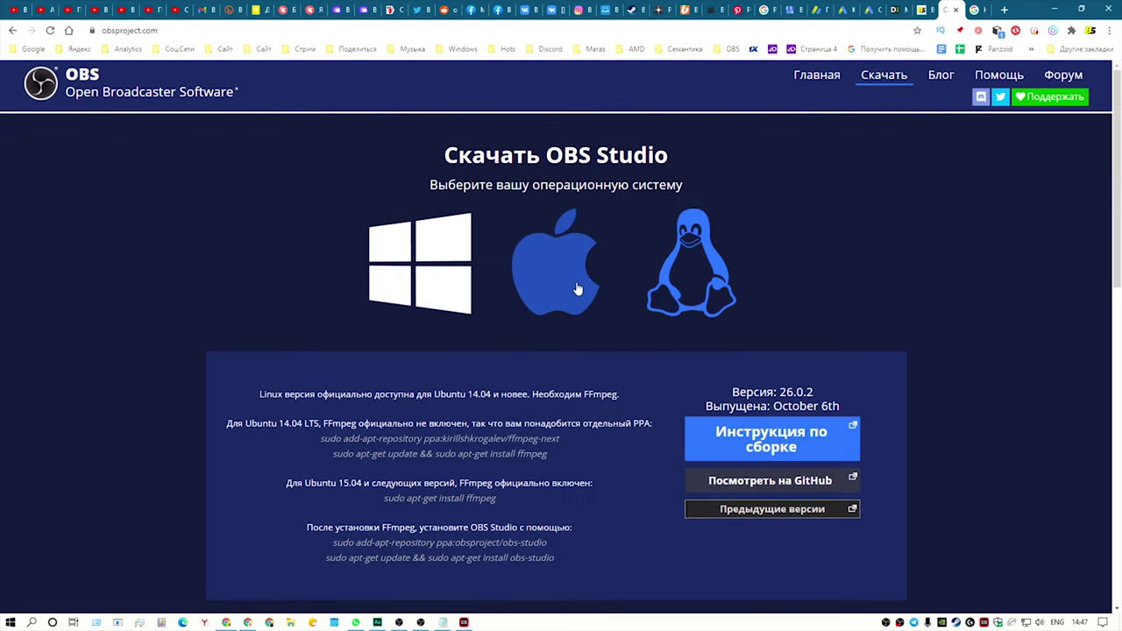
click(578, 289)
click(671, 285)
click(449, 288)
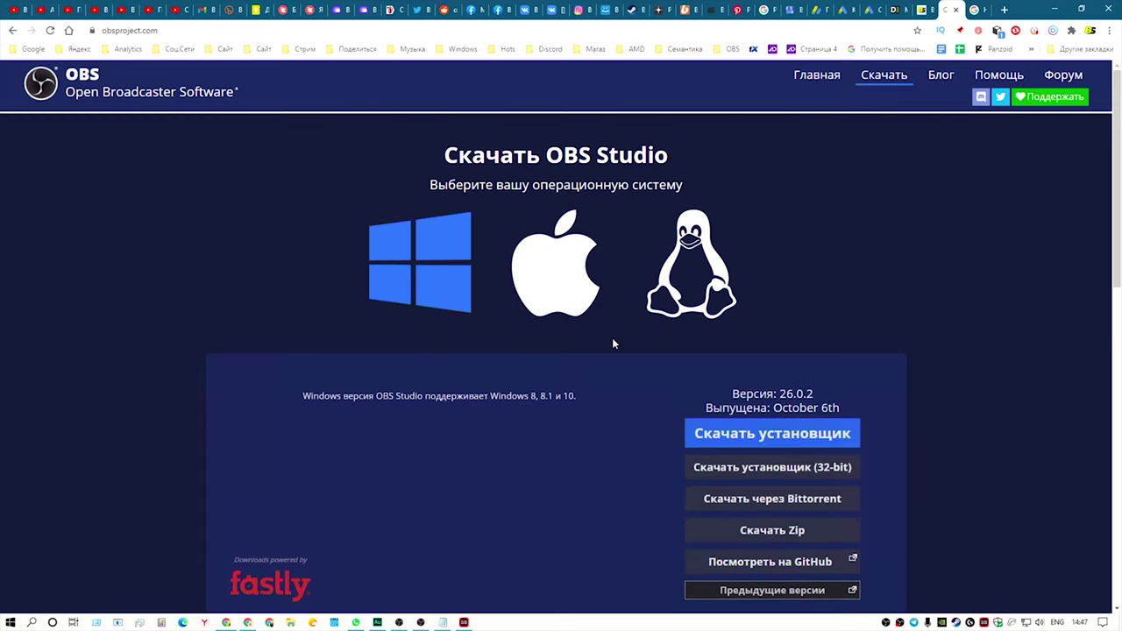
Start downloading the 64-bit Windows installer OBS-Studio-26.0.2-Full-Installer-x64.exe and cancel saving the file
scroll(909, 329, down, 3)
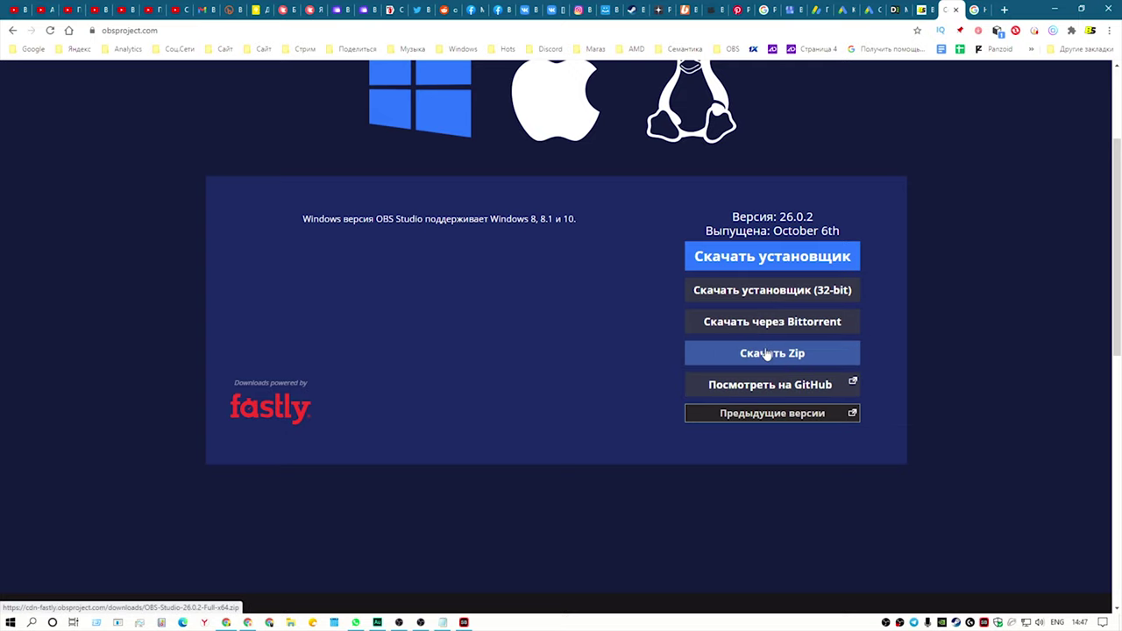
scroll(761, 350, up, 1)
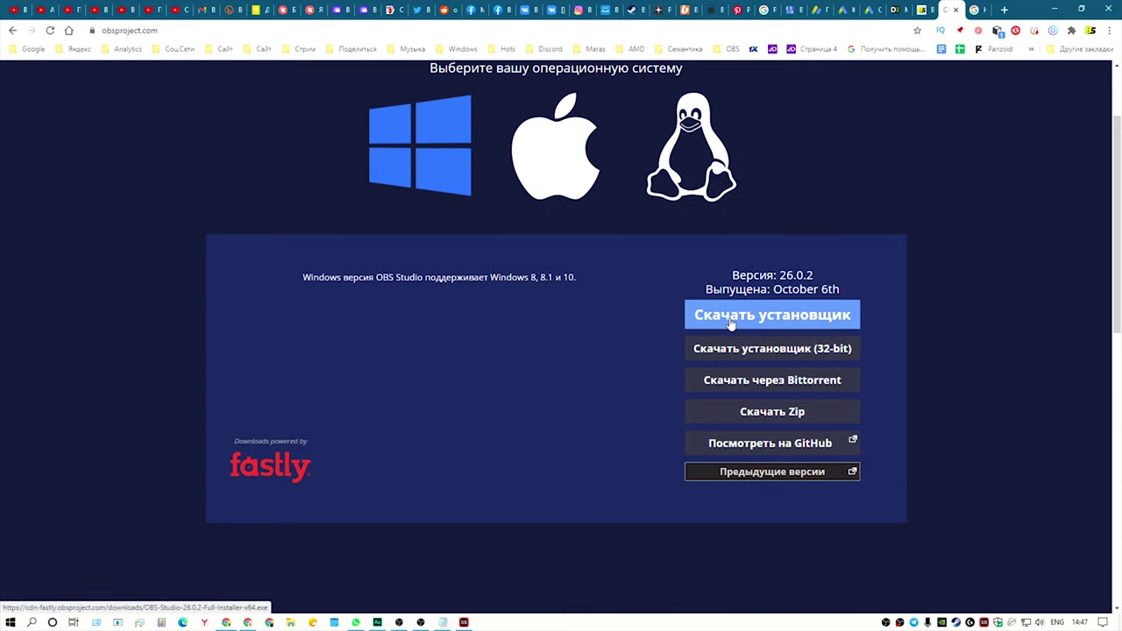
click(731, 321)
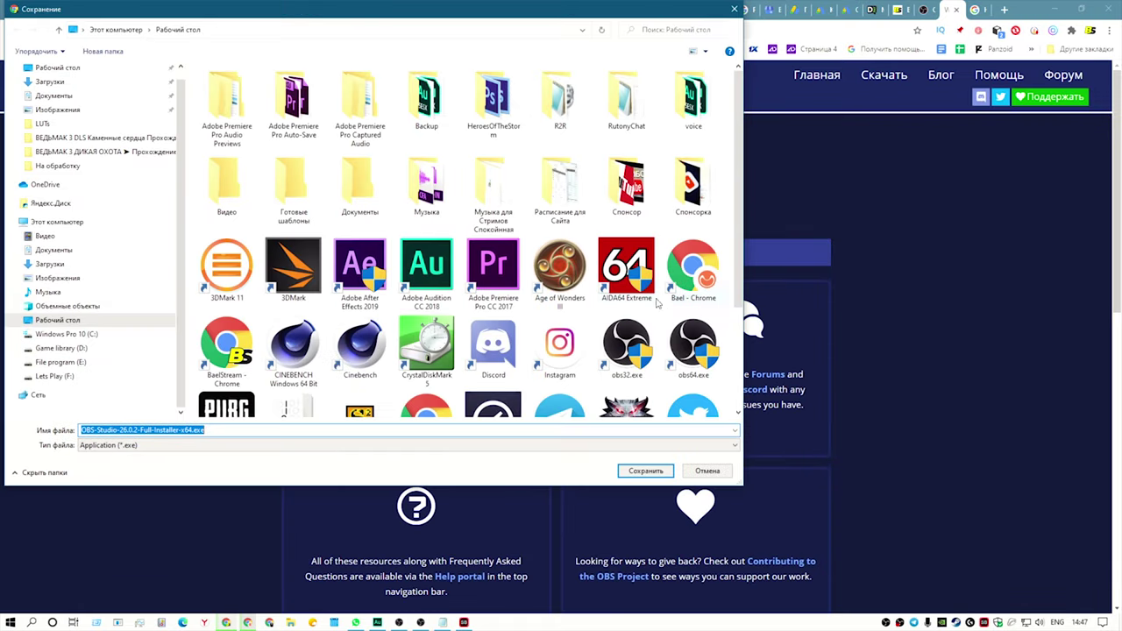
drag(195, 433, 130, 431)
click(200, 430)
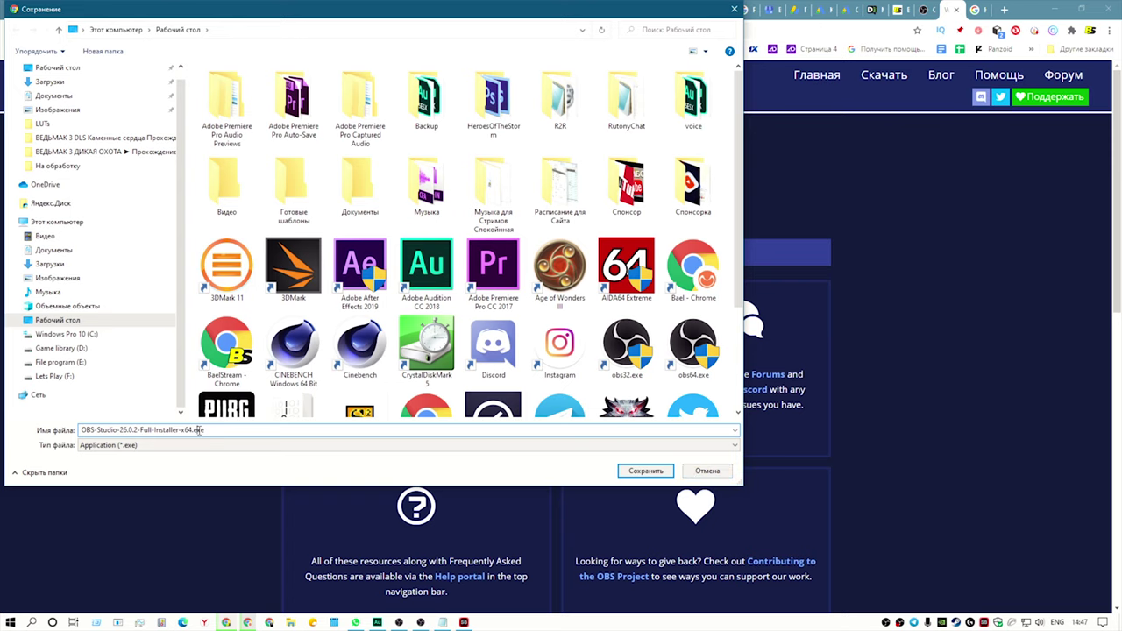
click(708, 470)
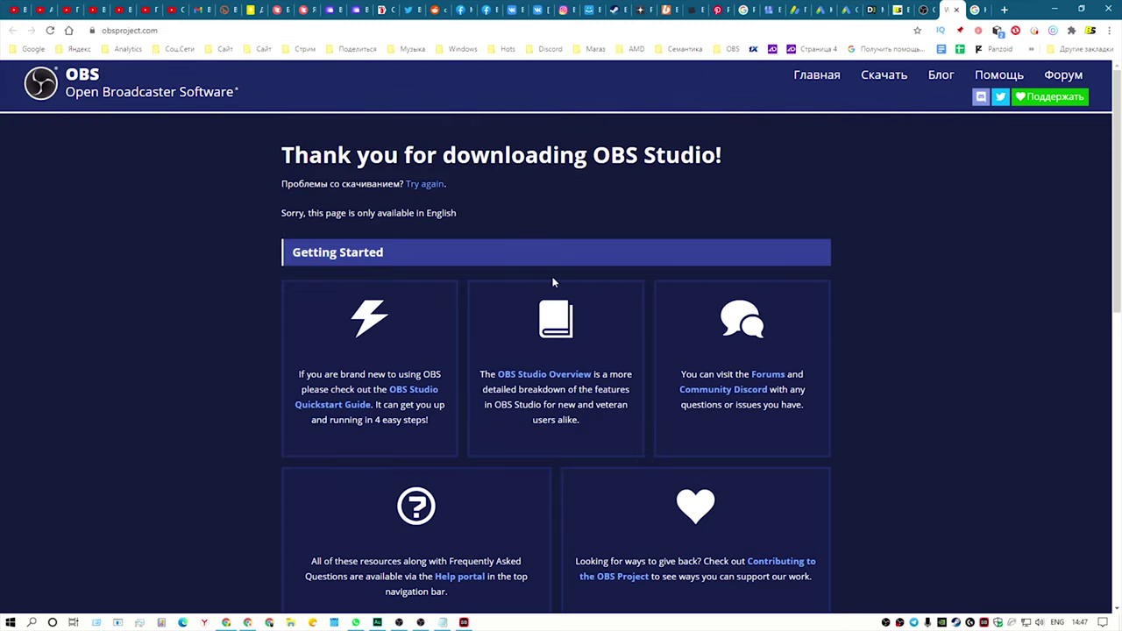
Look over the upper part of the OBS home page and return to the download page
click(824, 83)
scroll(815, 274, down, 4)
scroll(815, 271, up, 3)
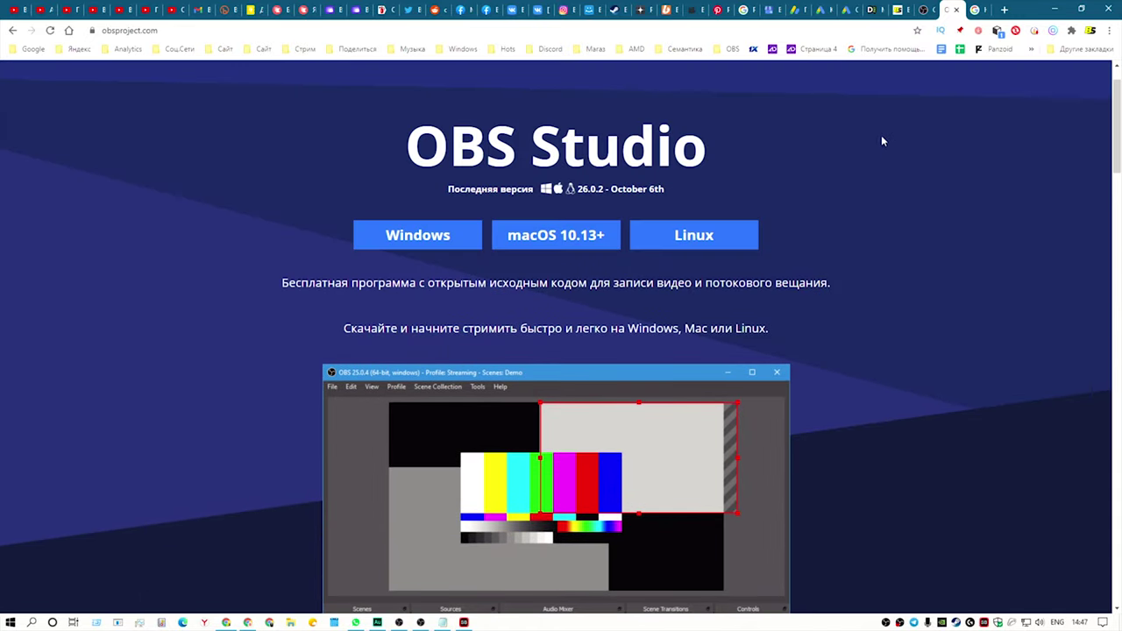
scroll(883, 141, up, 1)
click(883, 76)
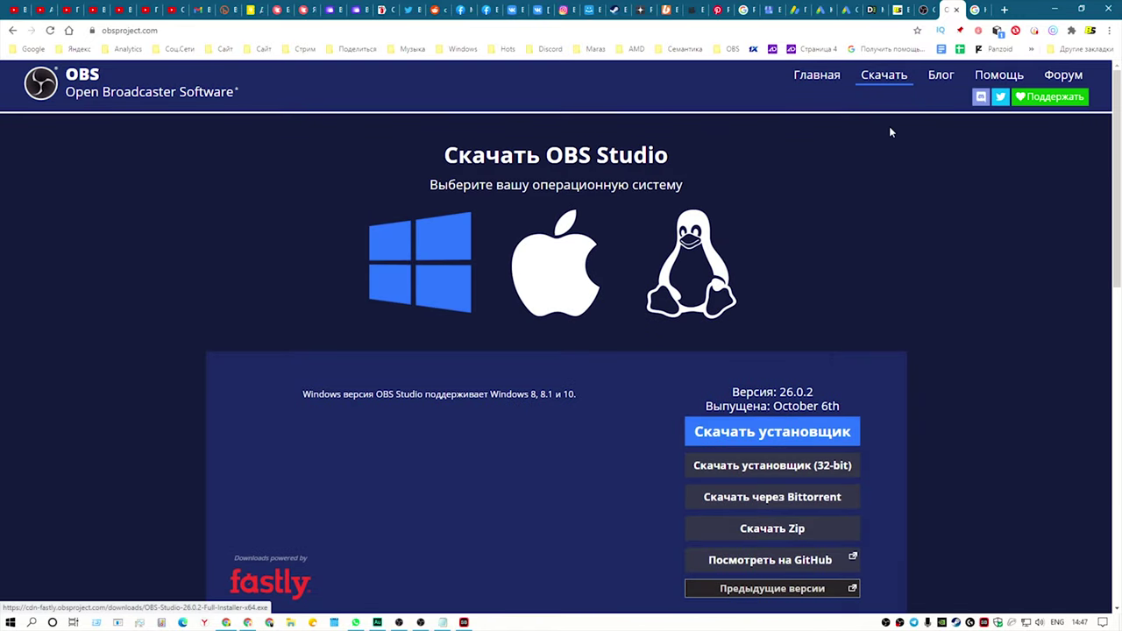
Read the features section of the OBS home page, highlighting the video source filters text, and reopen the download page
click(816, 75)
scroll(821, 295, down, 4)
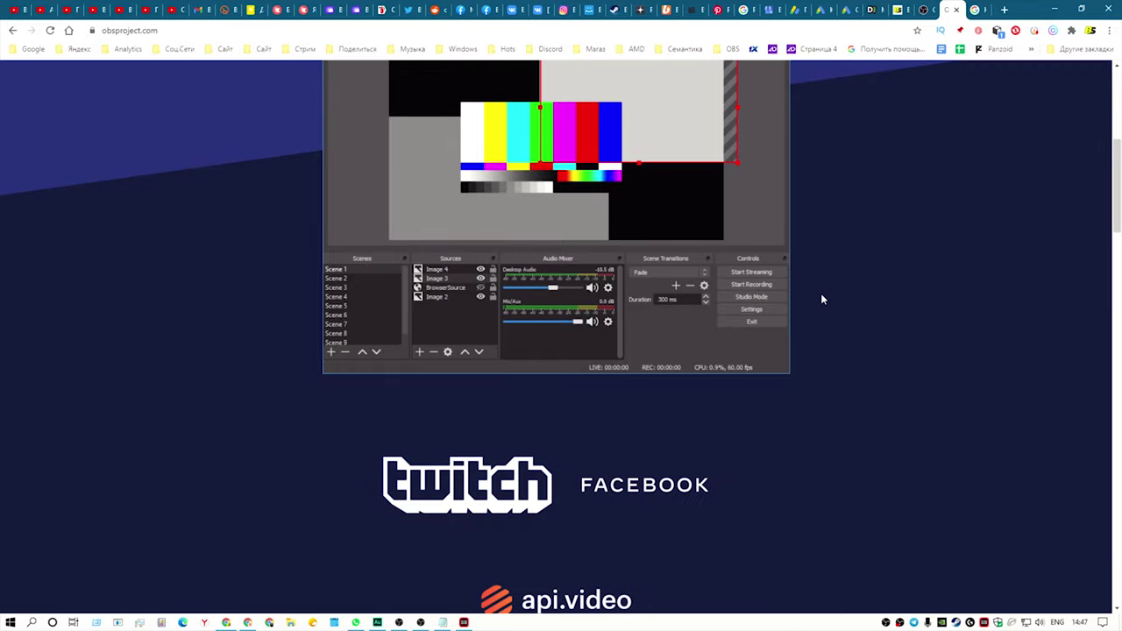
scroll(823, 300, down, 7)
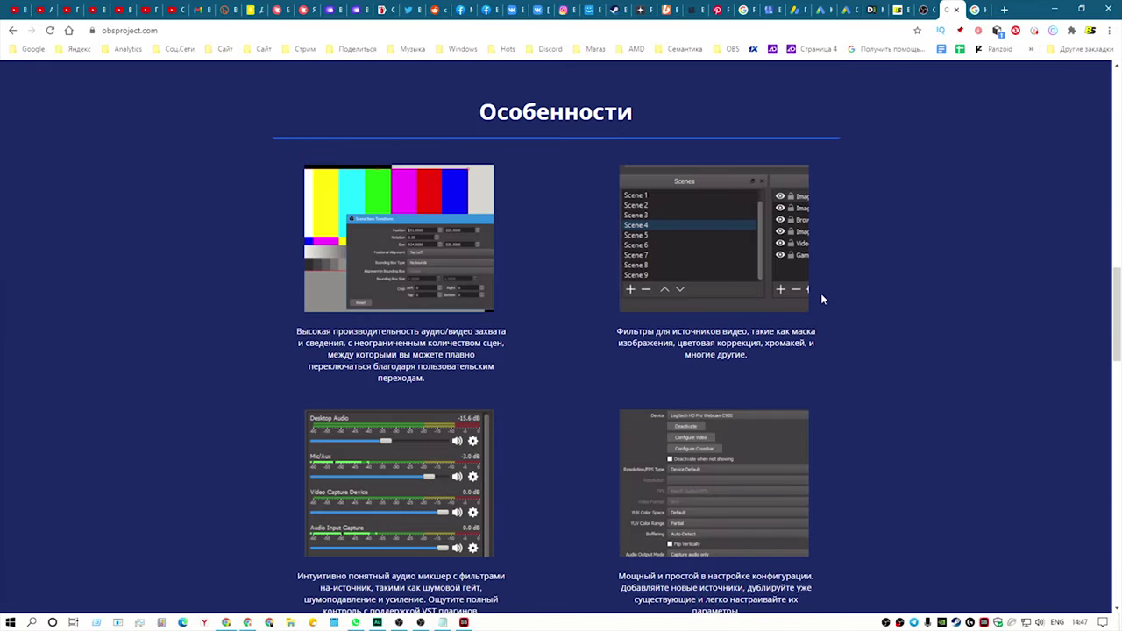
scroll(823, 300, down, 1)
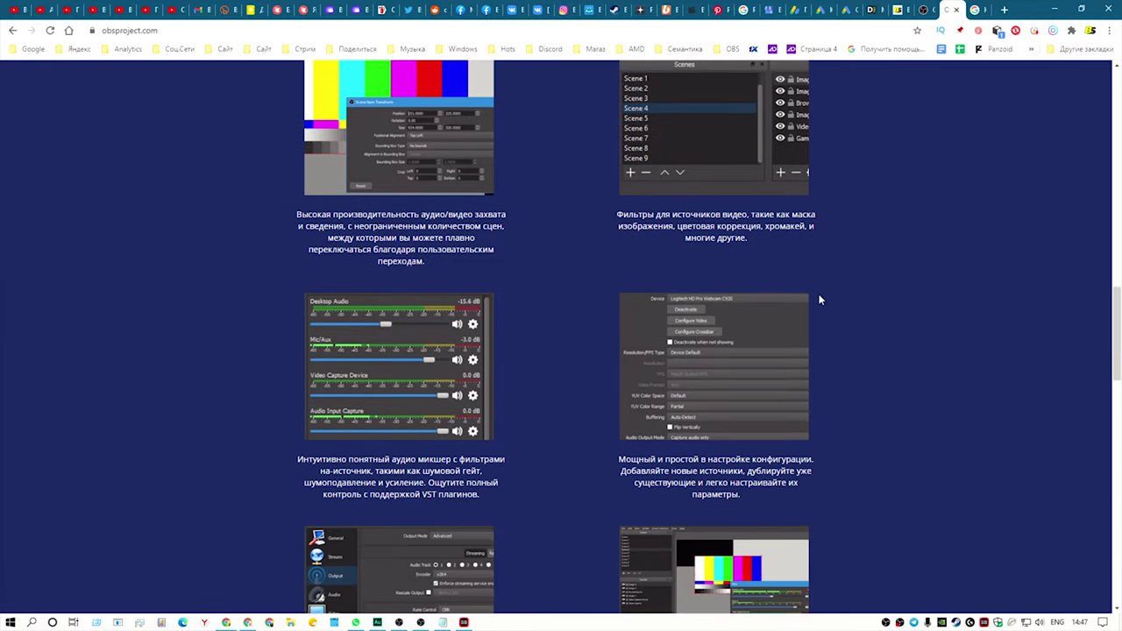
drag(616, 215, 822, 224)
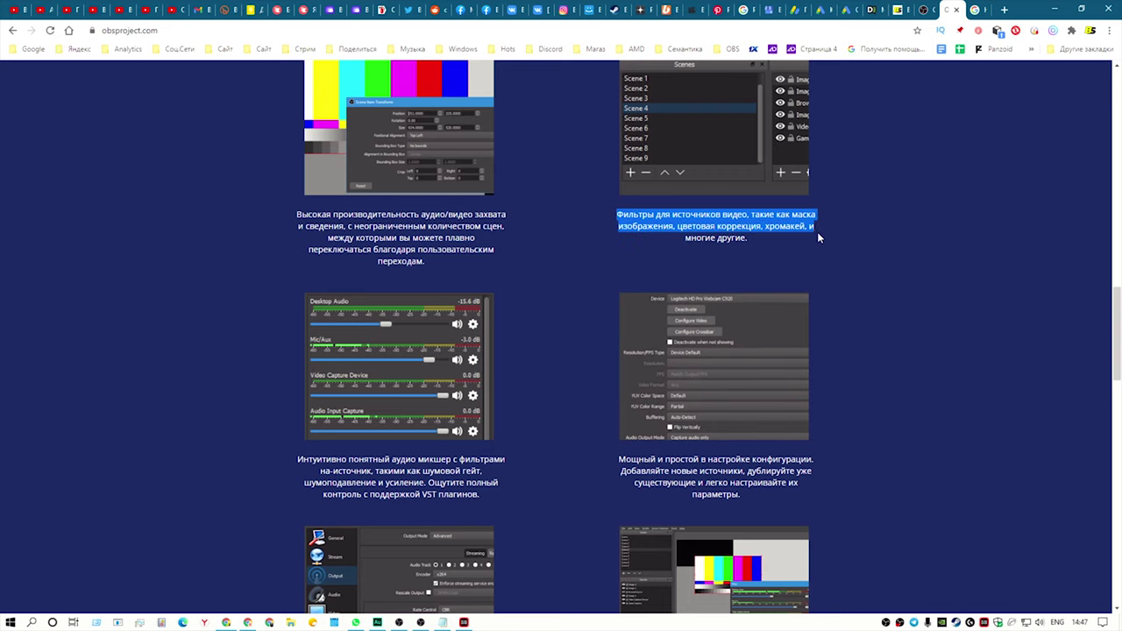
drag(751, 237, 672, 215)
scroll(614, 237, up, 1)
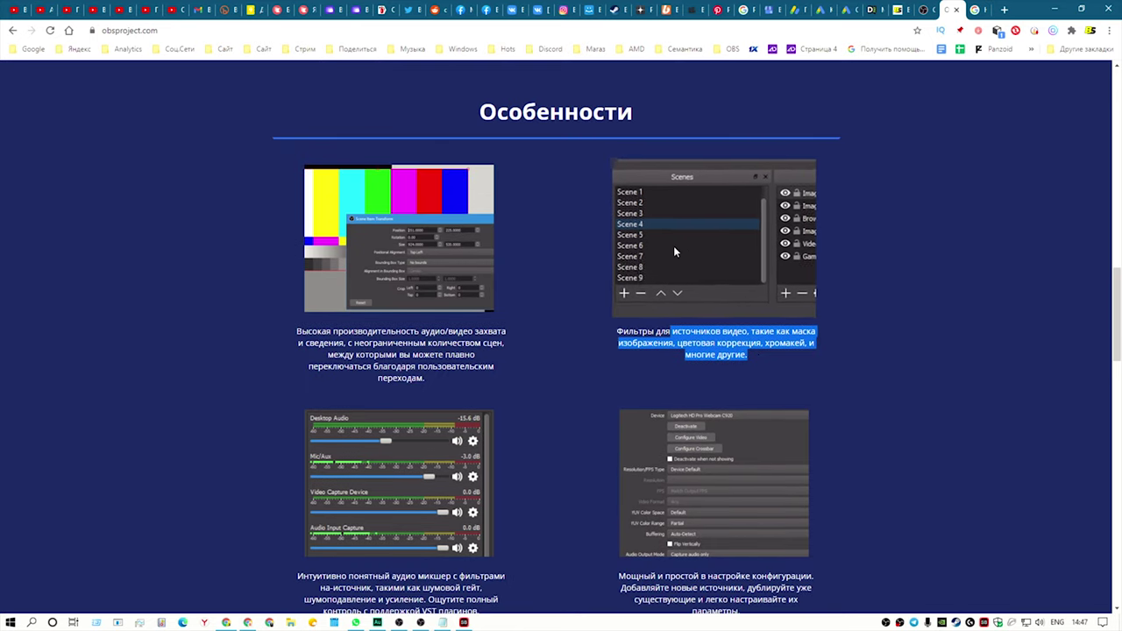
scroll(430, 359, down, 1)
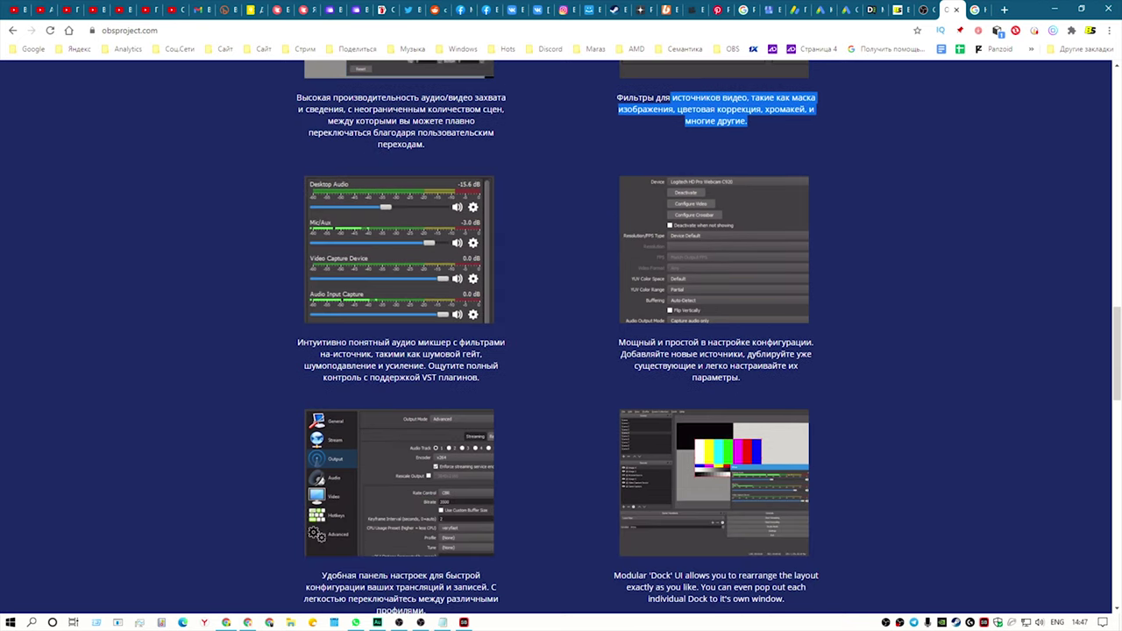
scroll(447, 359, down, 3)
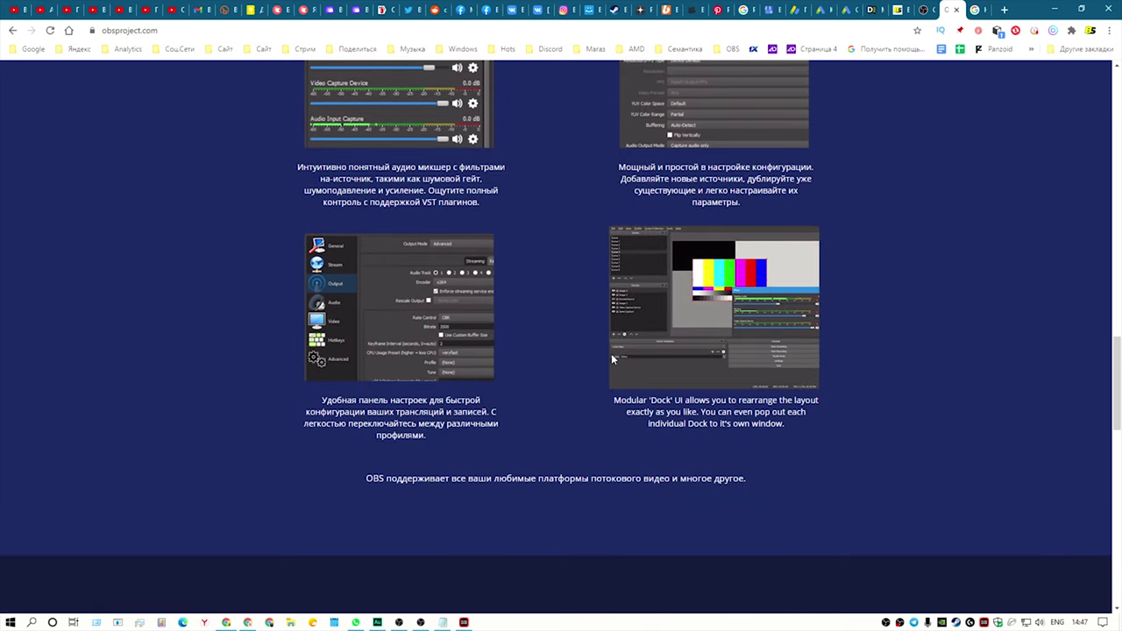
scroll(612, 357, up, 10)
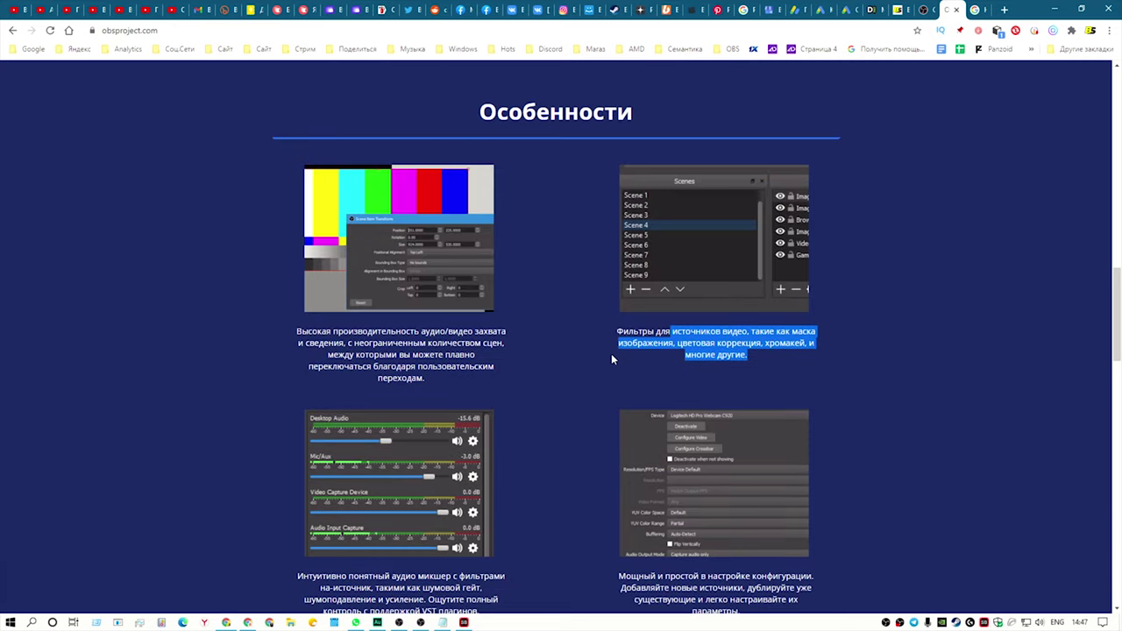
scroll(613, 357, up, 8)
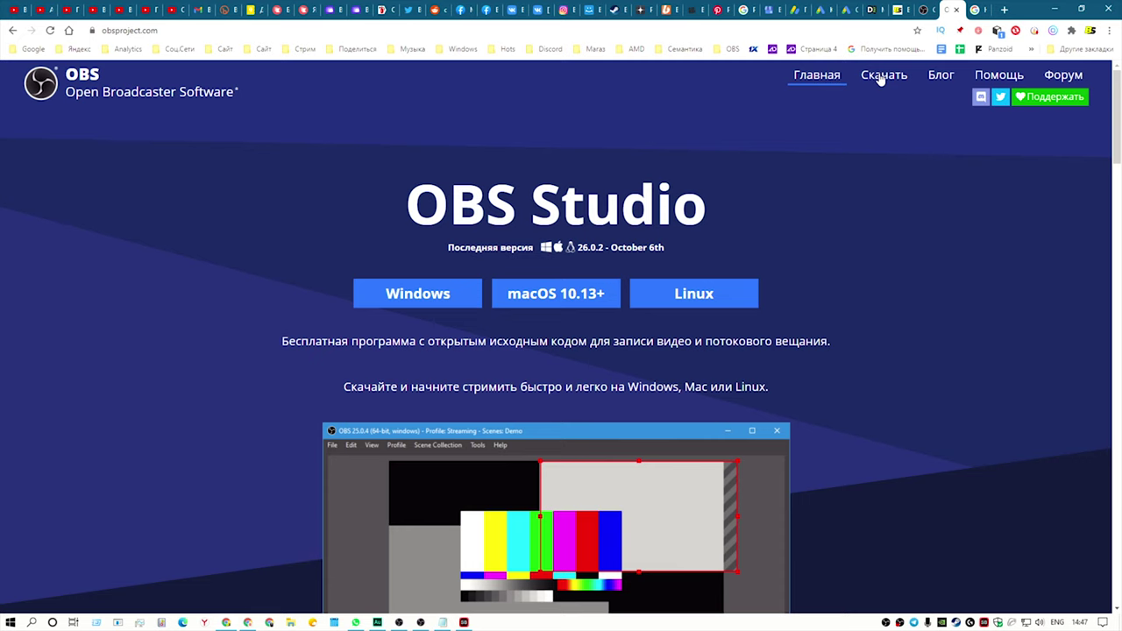
click(881, 77)
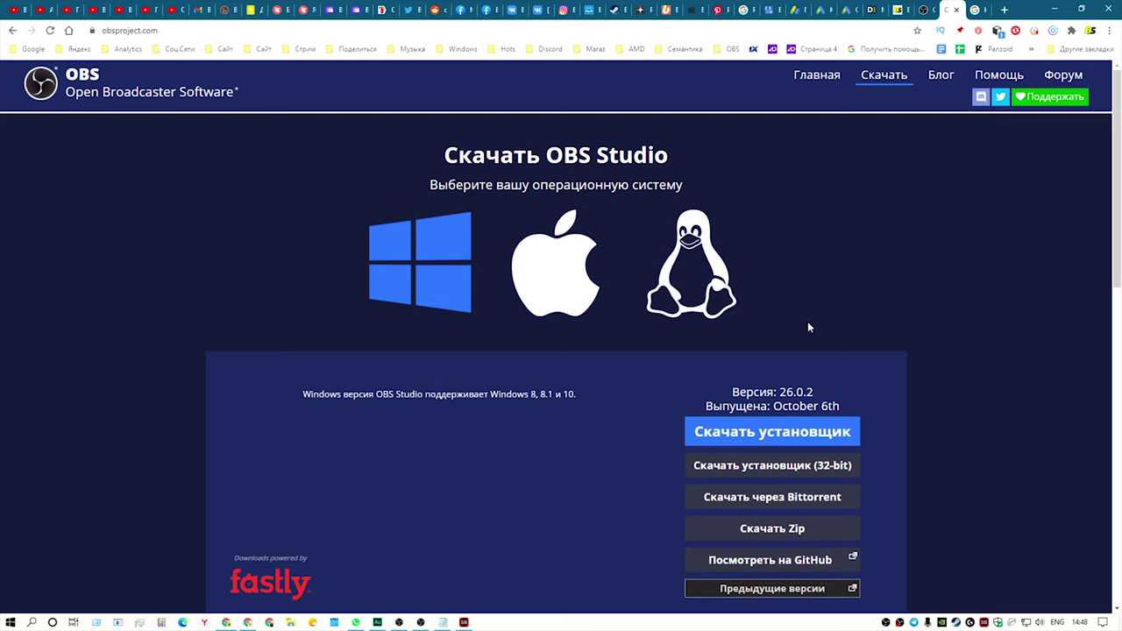
Switch to the running OBS Studio window to view it, and return to the desktop
click(1055, 7)
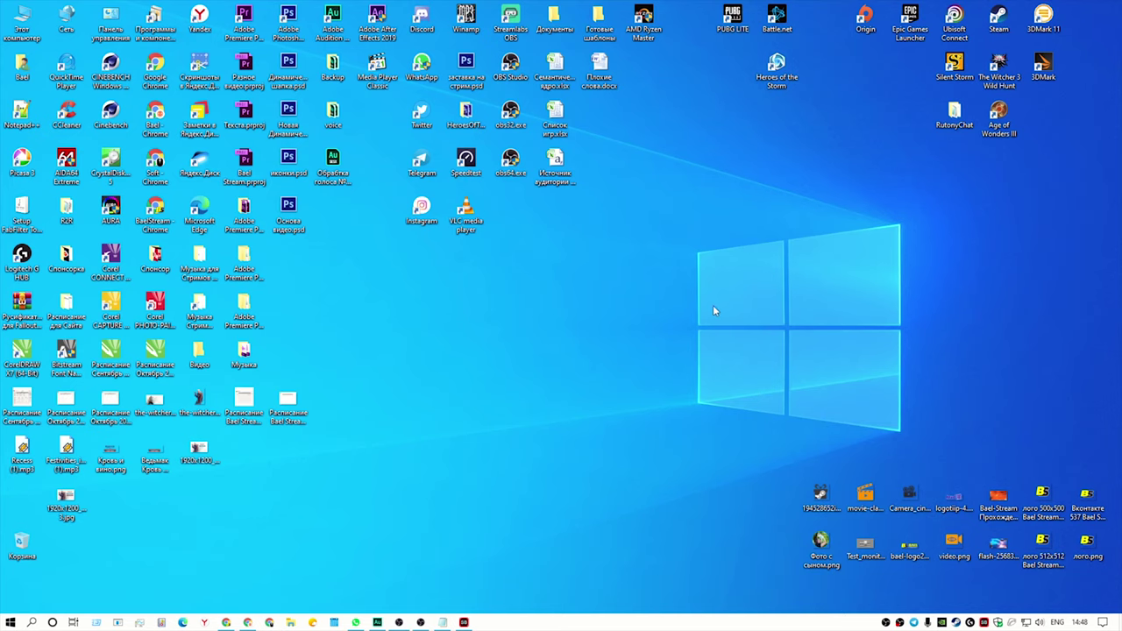
click(420, 622)
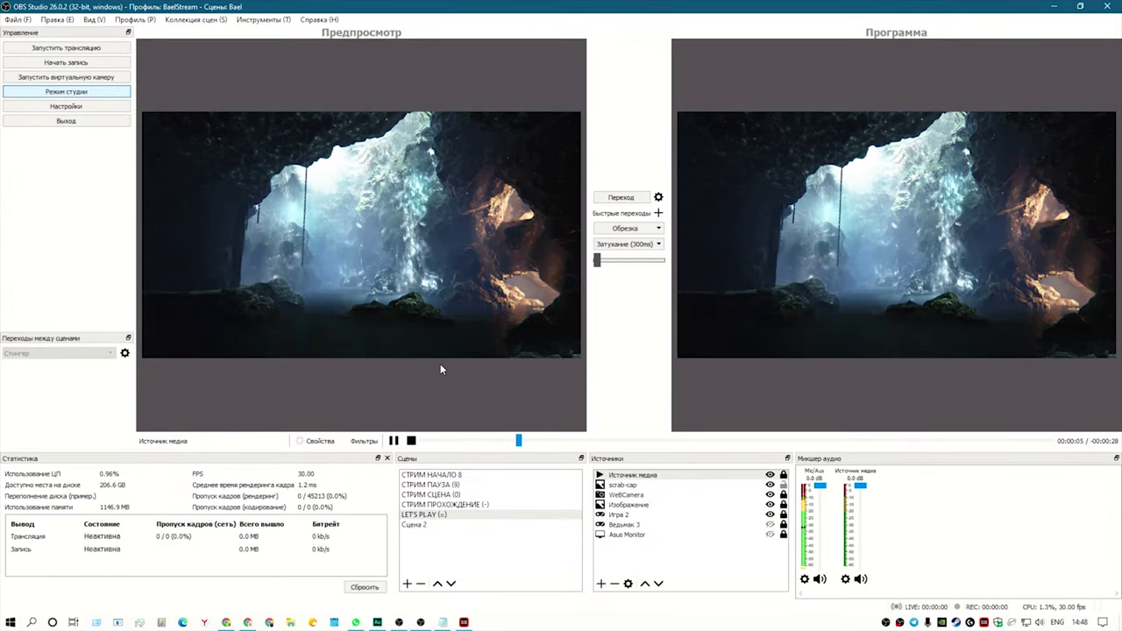
click(1054, 6)
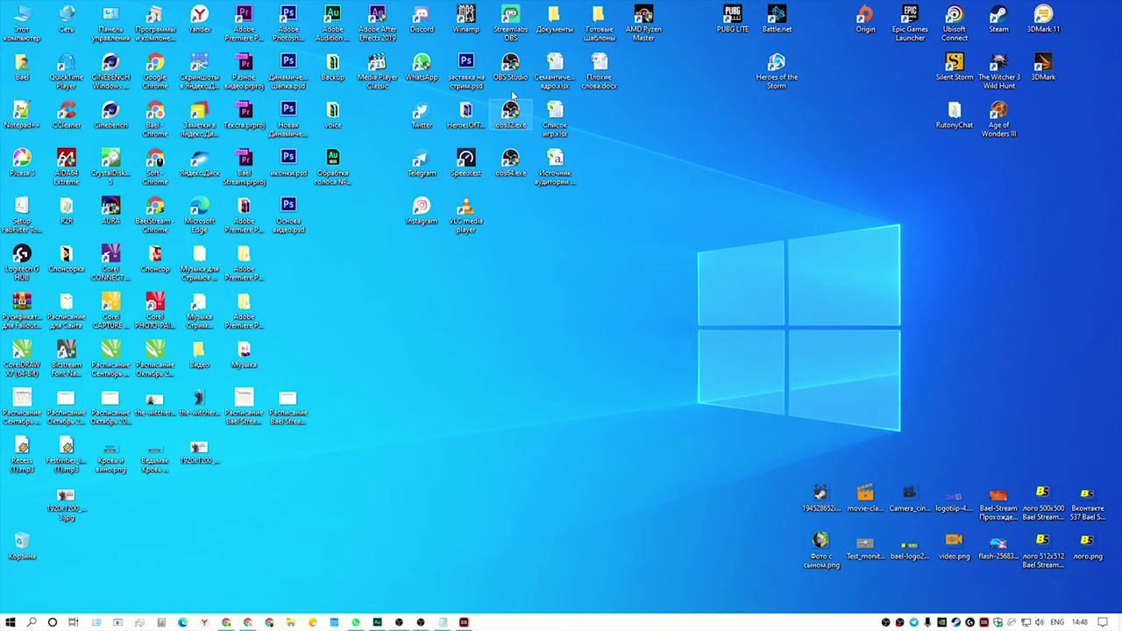
Open the file location of the obs32.exe desktop shortcut and find the executable in the 32bit folder
right_click(511, 112)
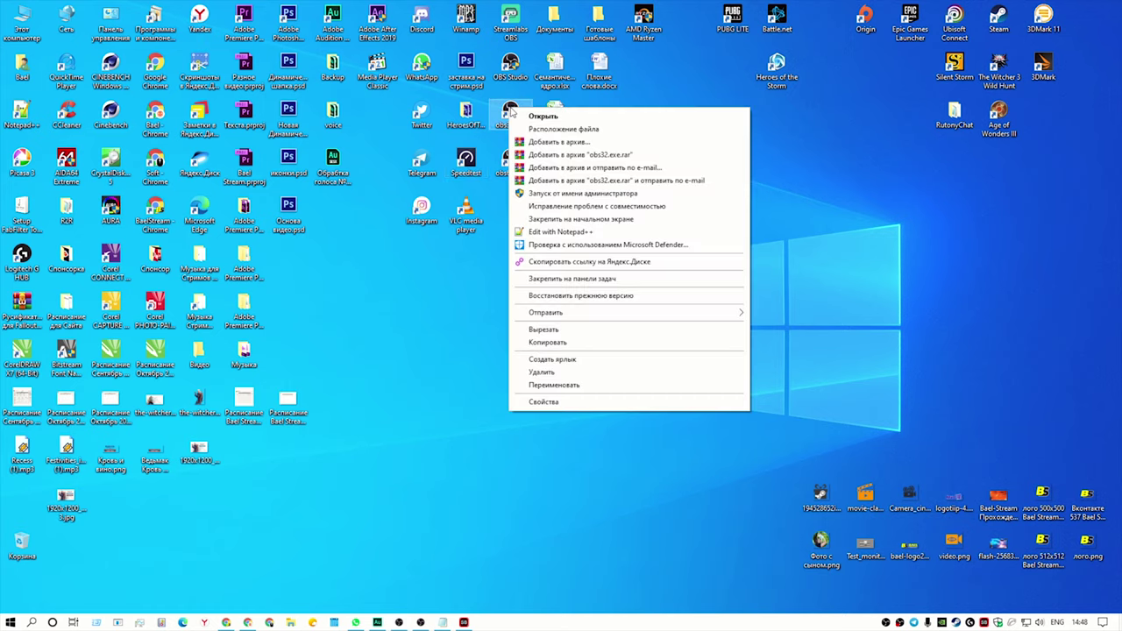
click(558, 130)
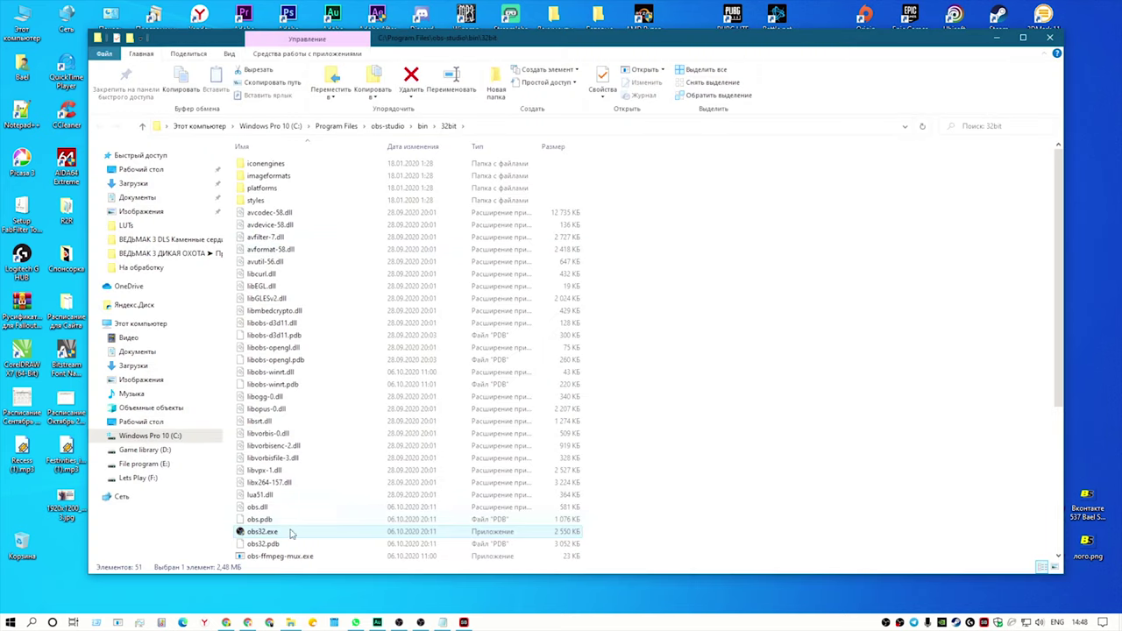
scroll(601, 431, down, 6)
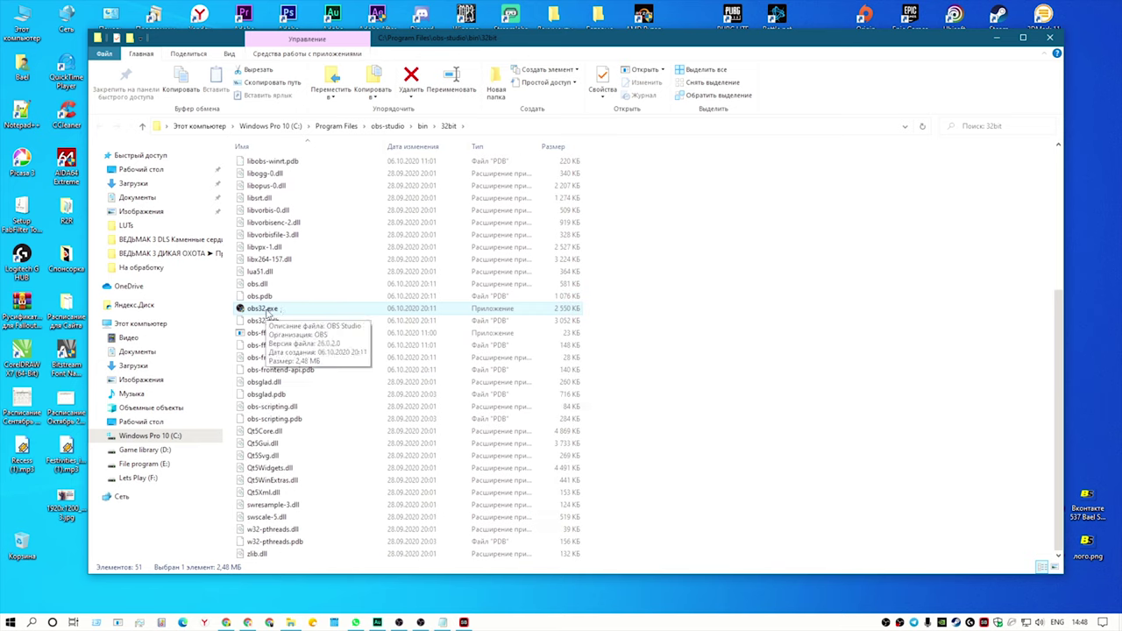
Review the compatibility settings in the properties of obs32.exe, confirm them and close the 32bit folder
right_click(267, 310)
click(308, 600)
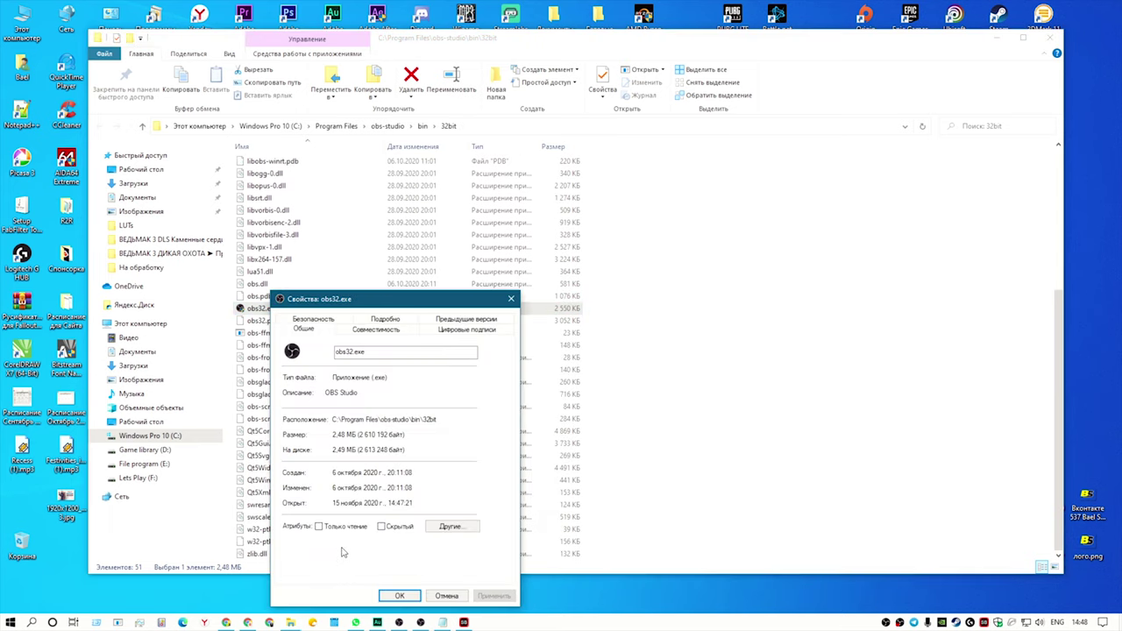
drag(363, 298, 550, 152)
click(566, 184)
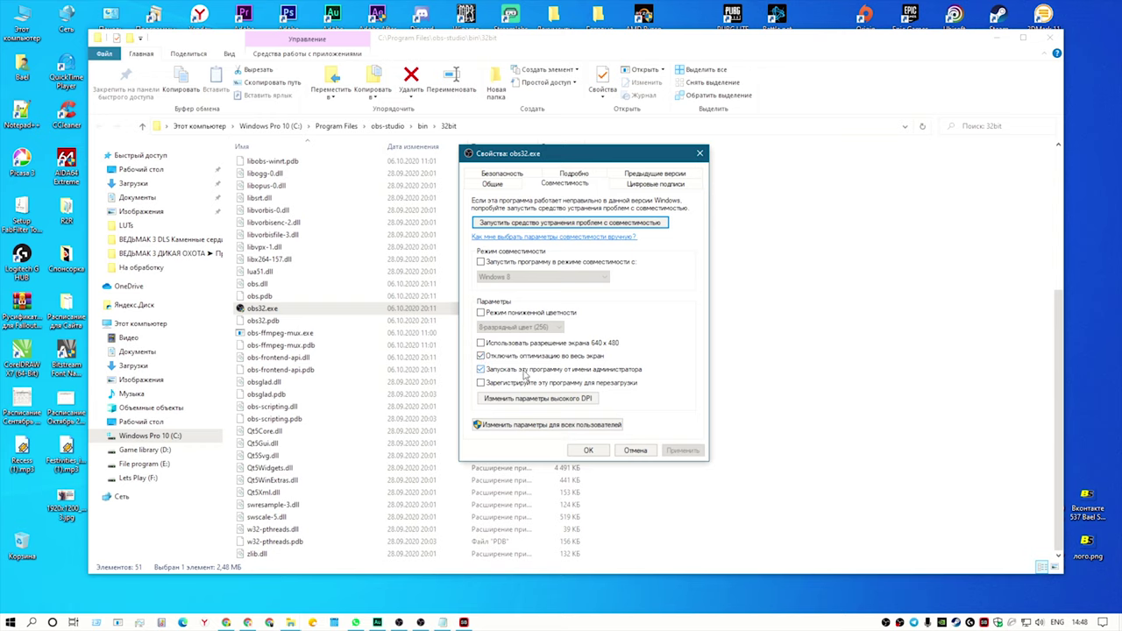
click(588, 450)
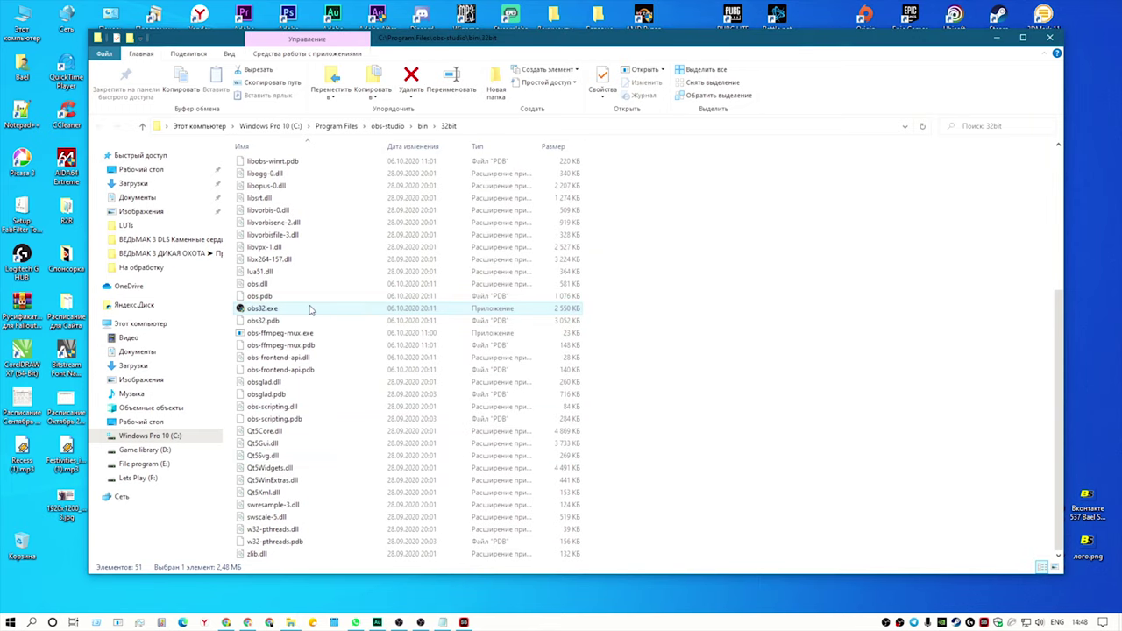
click(1050, 40)
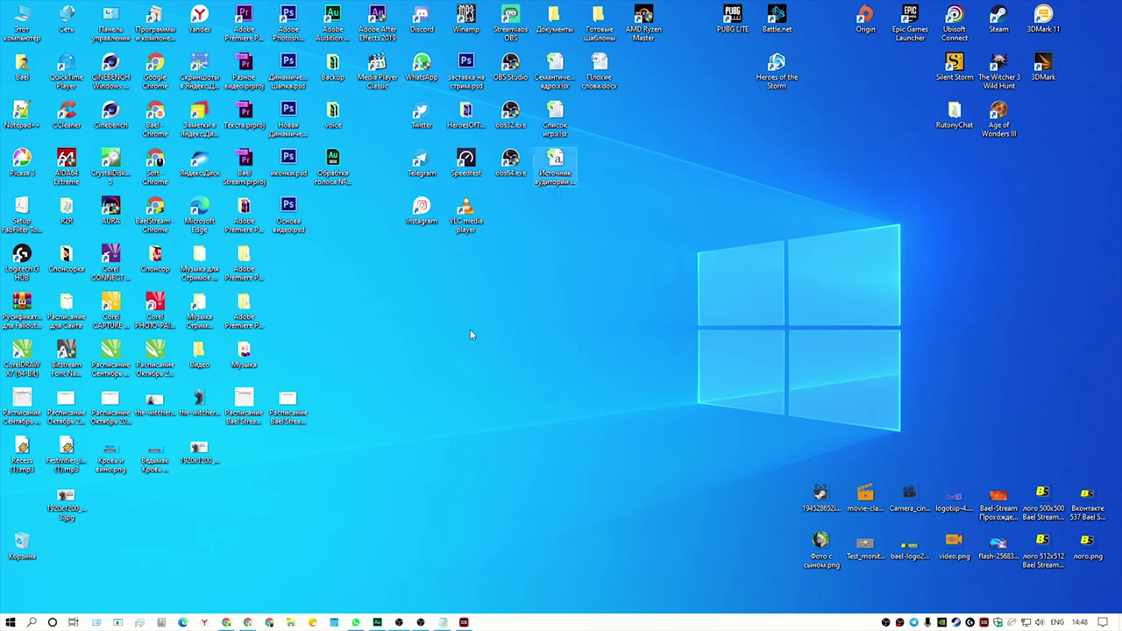
Review the run-as-administrator option in the obs32.exe desktop shortcut's compatibility settings and confirm the properties
right_click(512, 111)
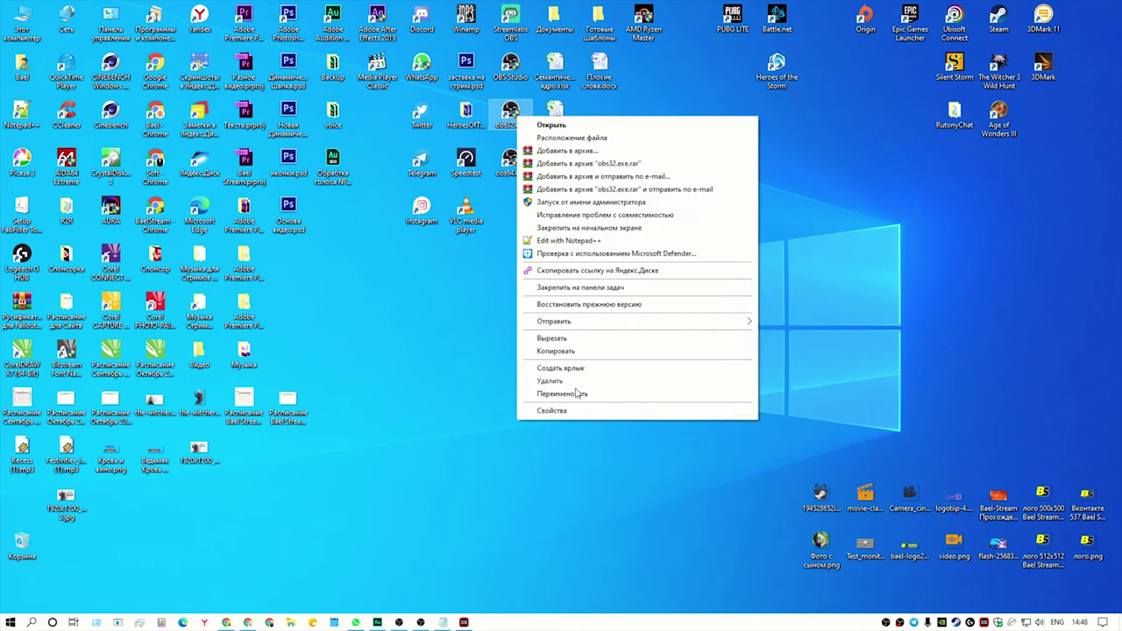
click(579, 406)
click(706, 158)
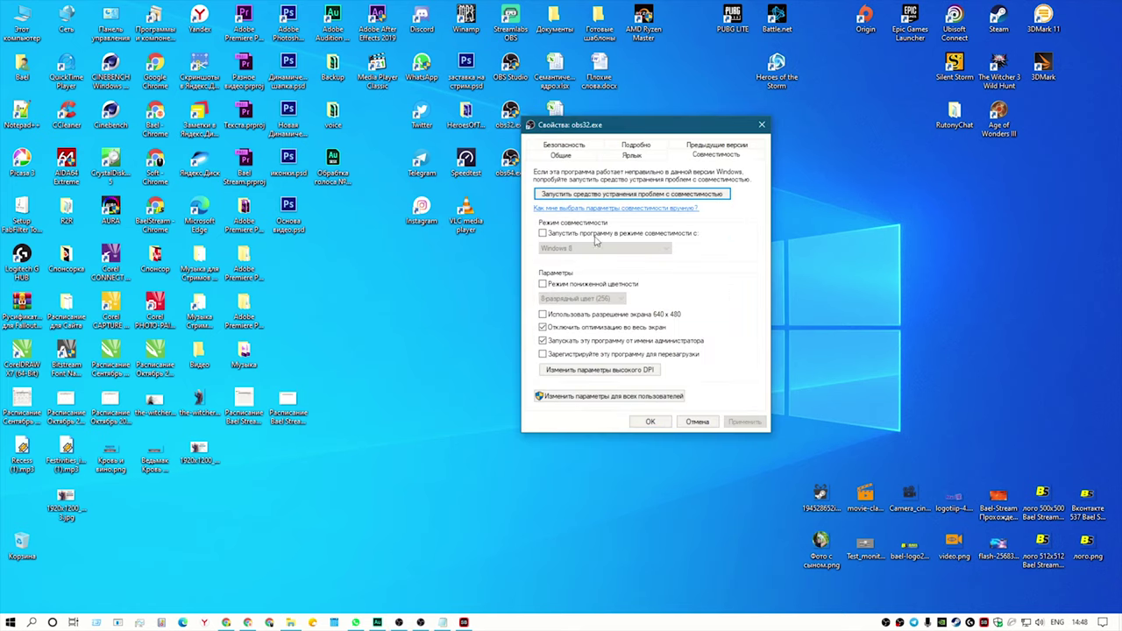
click(543, 340)
click(648, 422)
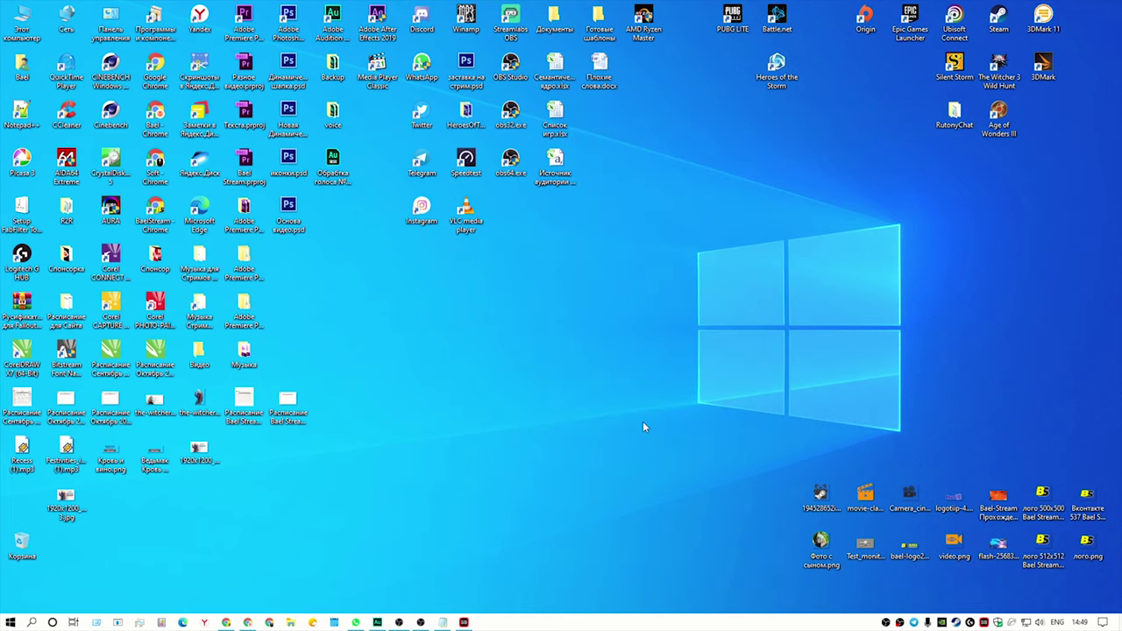
Switch to the running OBS Studio window and turn off Studio Mode
click(420, 623)
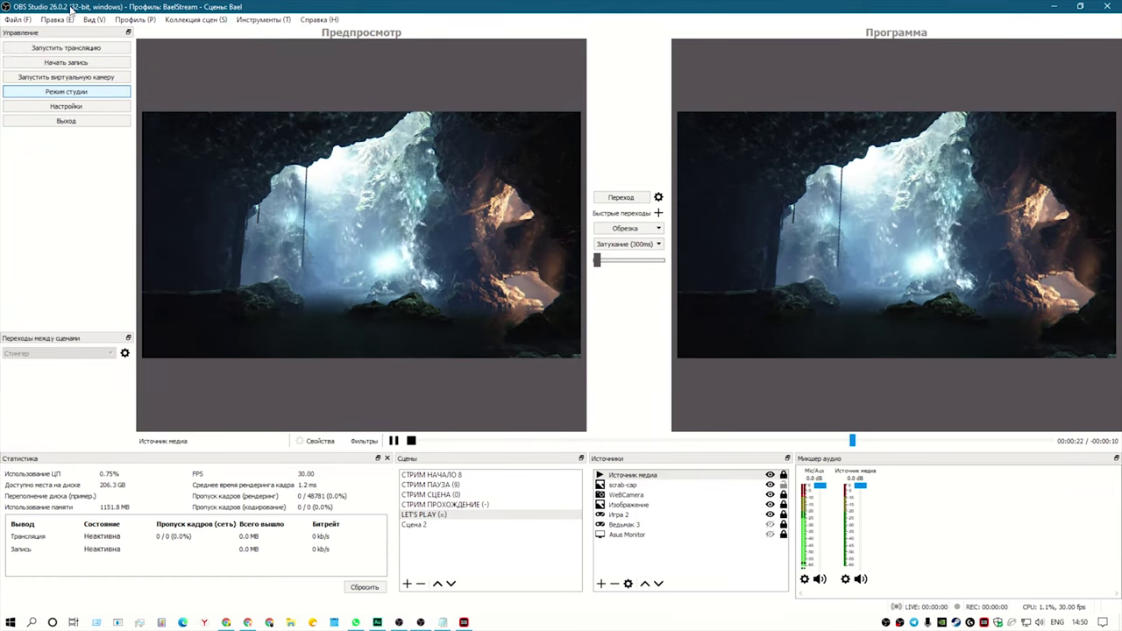
click(421, 623)
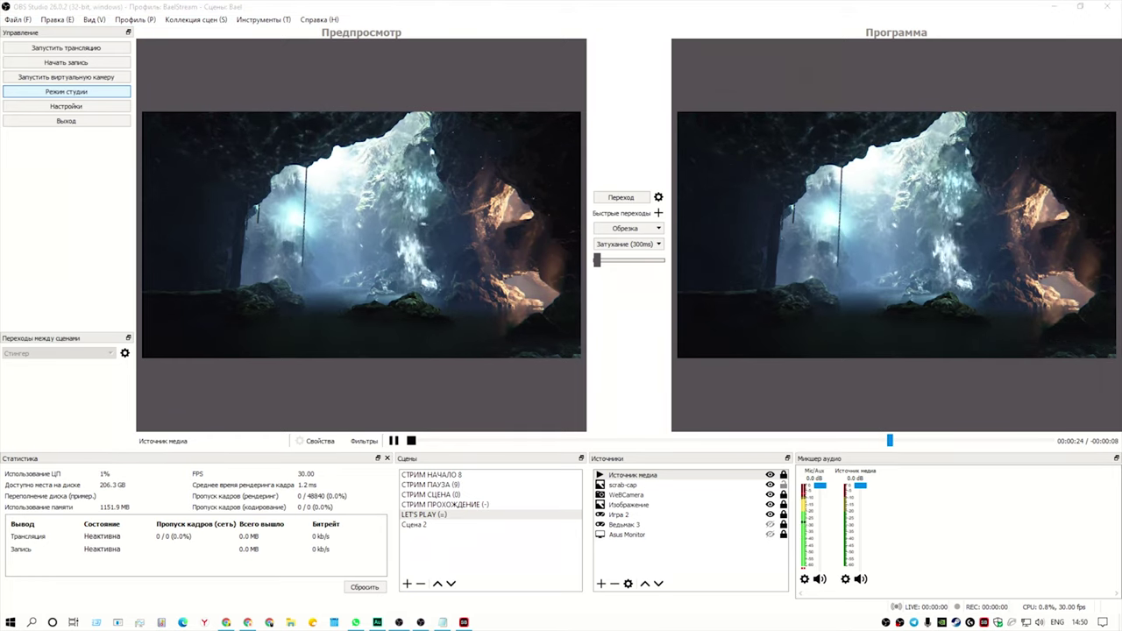
drag(843, 99, 1121, 114)
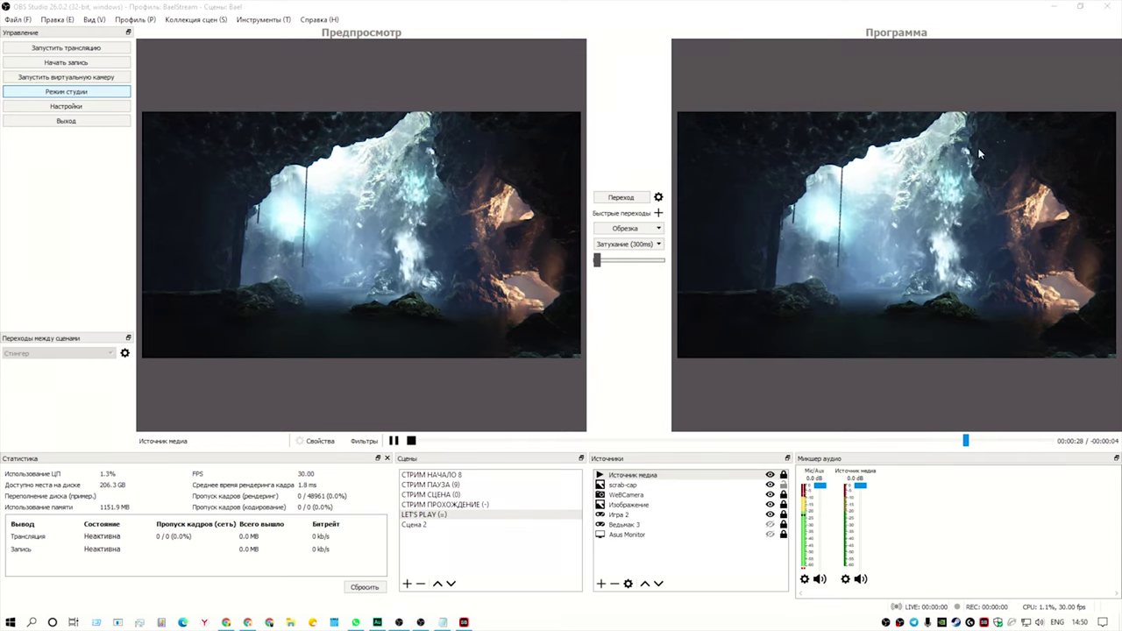
click(89, 7)
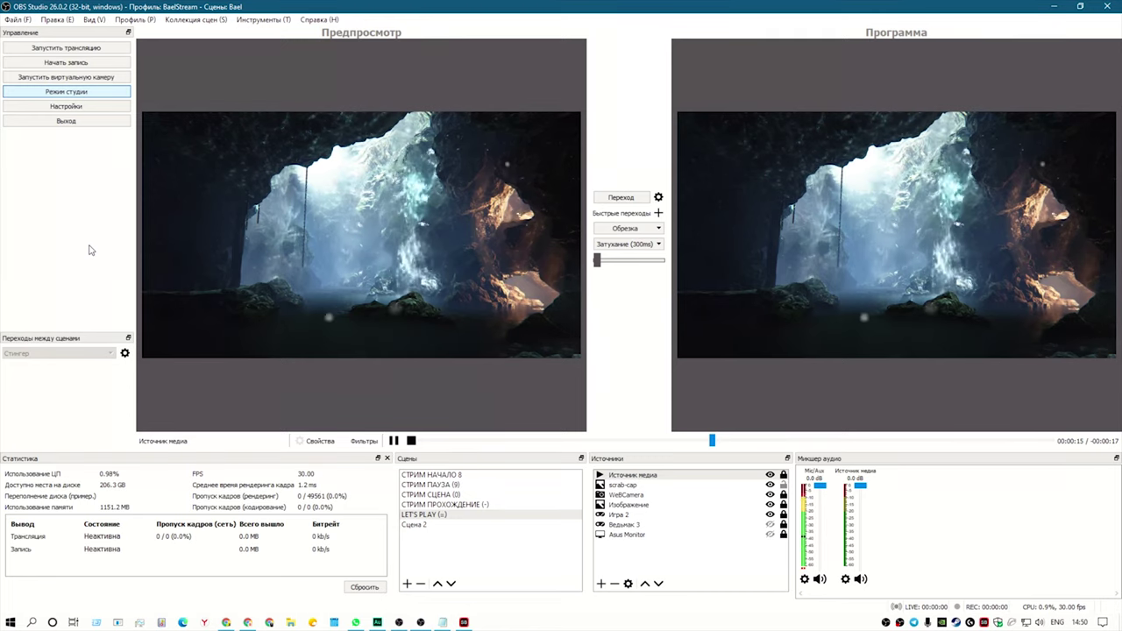
click(66, 91)
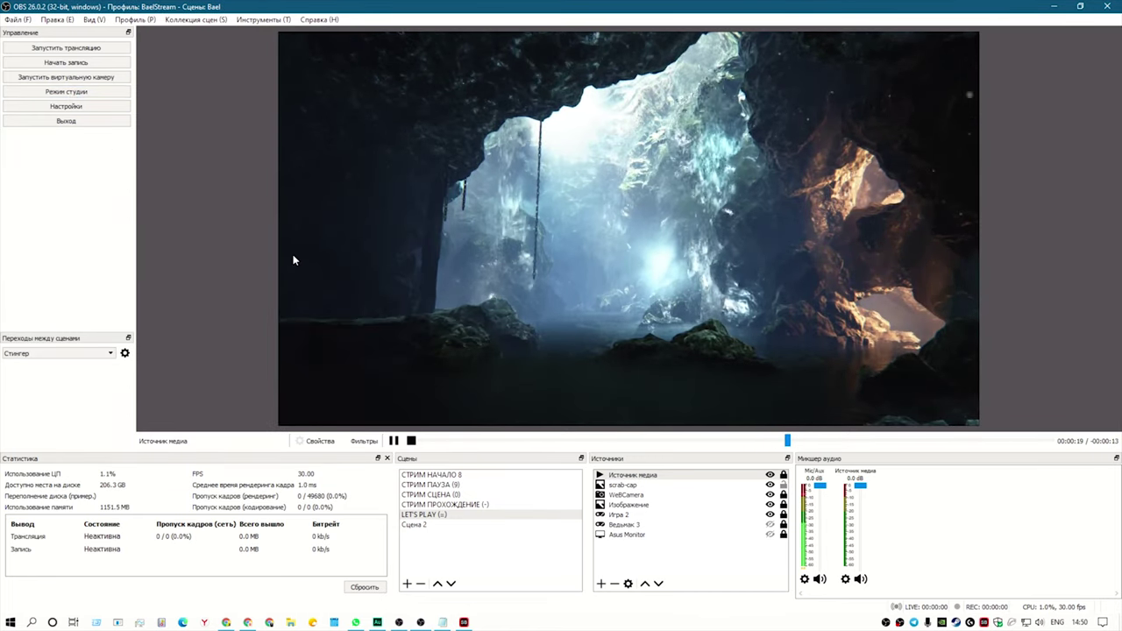
View the list of available dock panels and slightly adjust the width of the Scenes dock
click(94, 20)
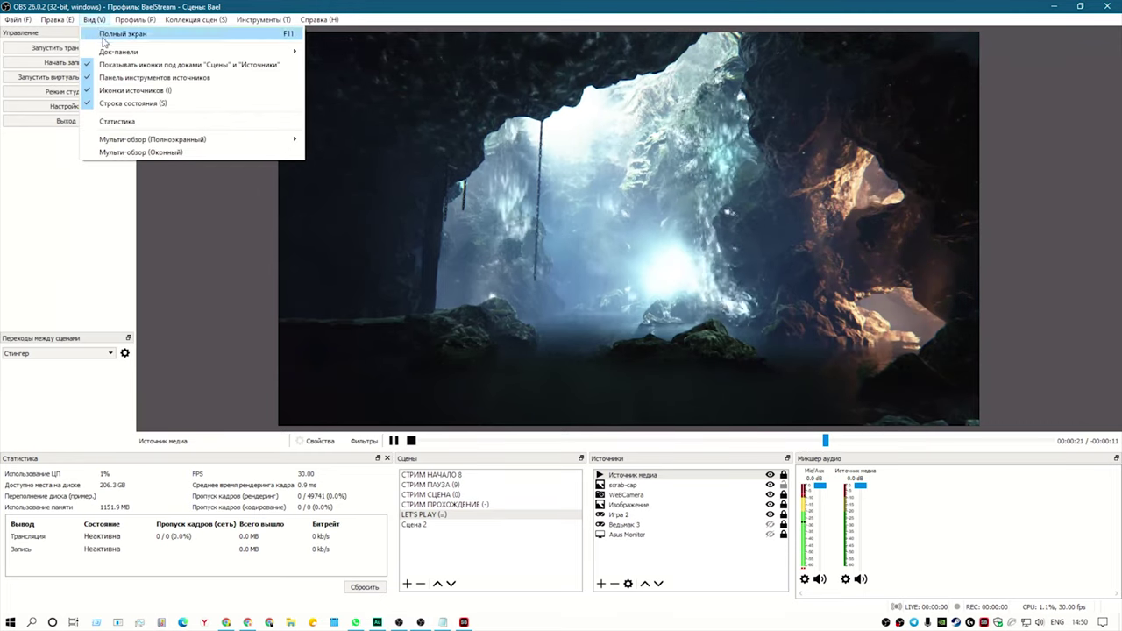
mouse_move(114, 53)
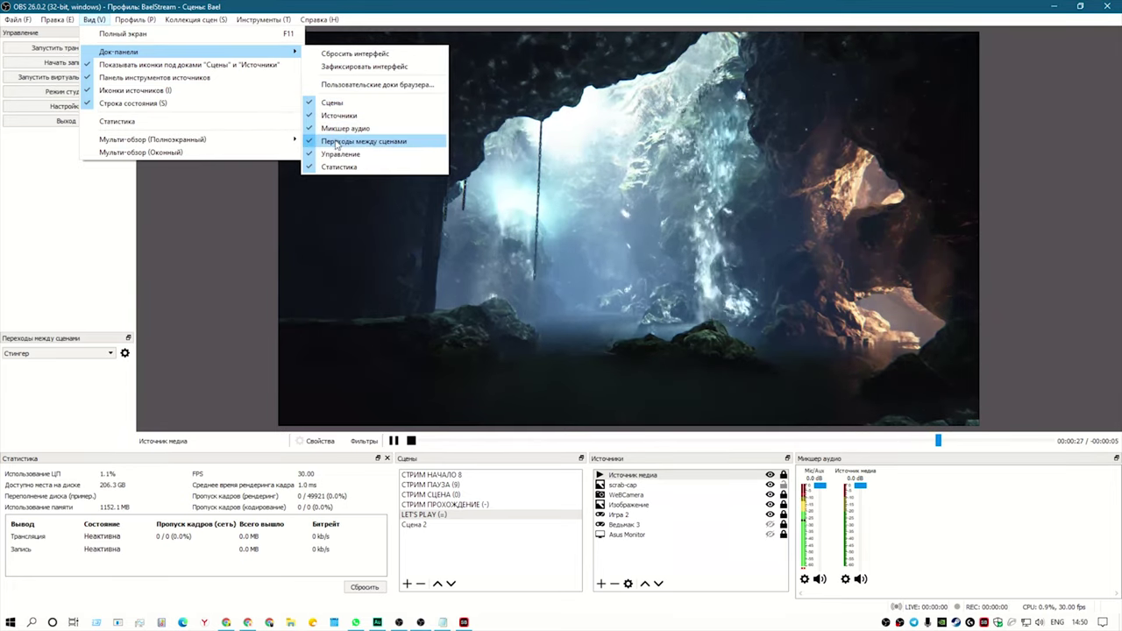
click(66, 252)
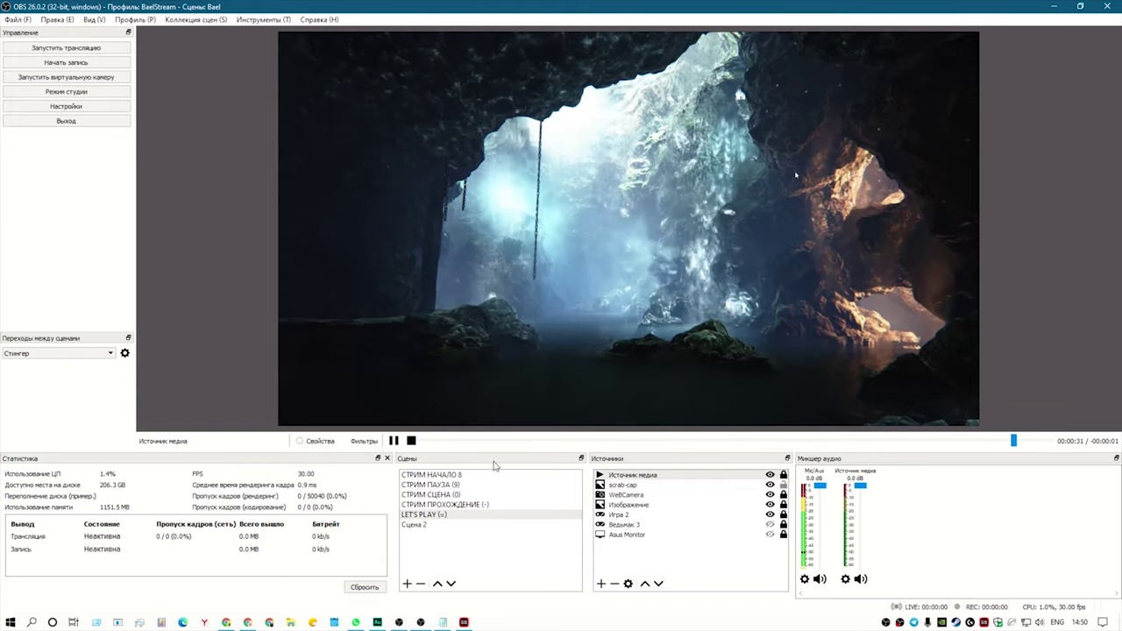
drag(492, 463, 531, 472)
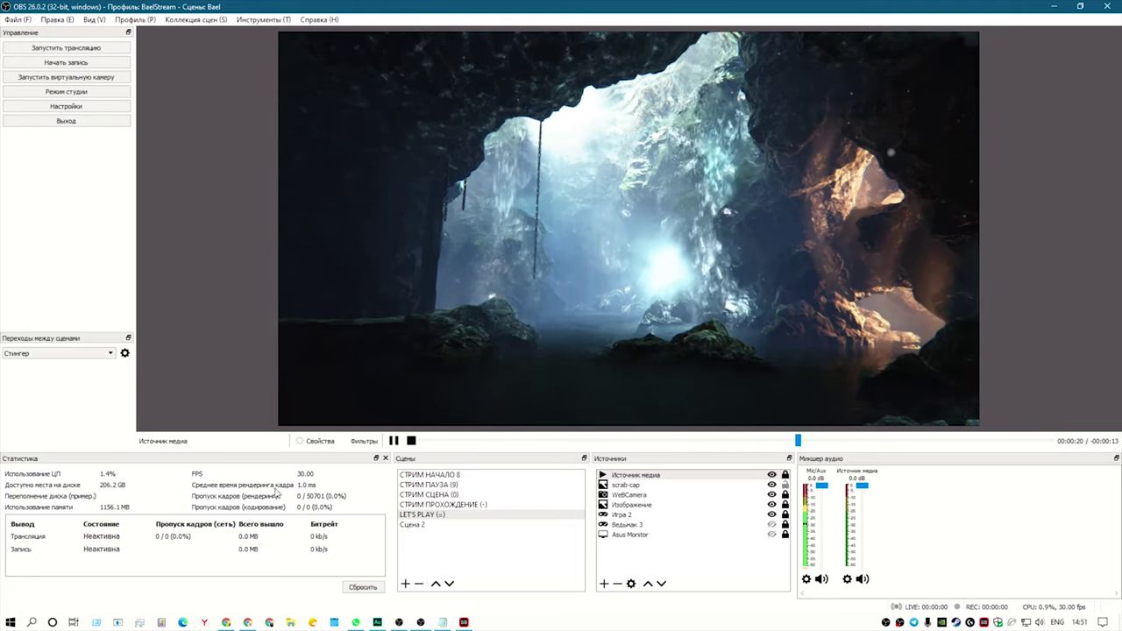
Hide the Statistics dock and show it again
click(135, 20)
mouse_move(94, 19)
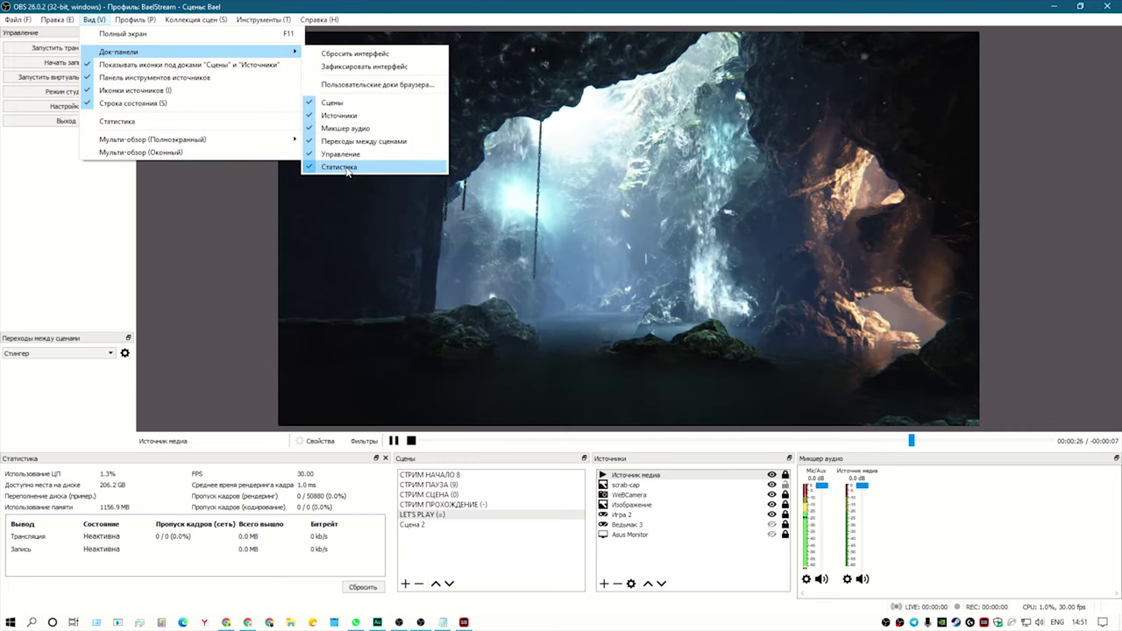
click(351, 168)
click(94, 19)
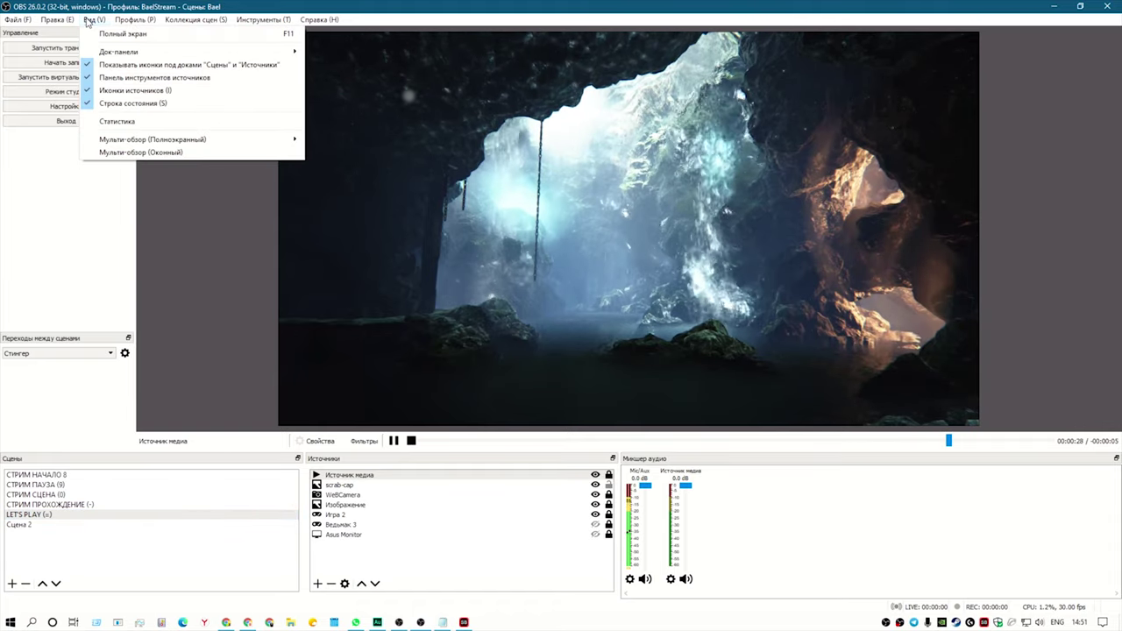
mouse_move(121, 52)
click(351, 167)
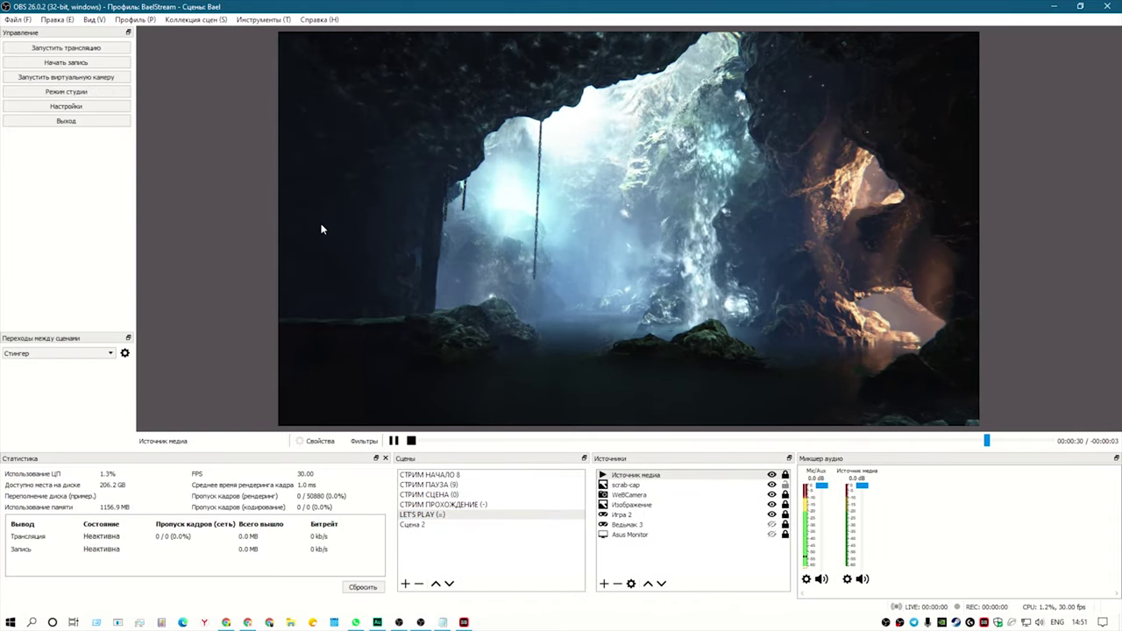
Lock the interface so the dock panels cannot be moved
click(140, 19)
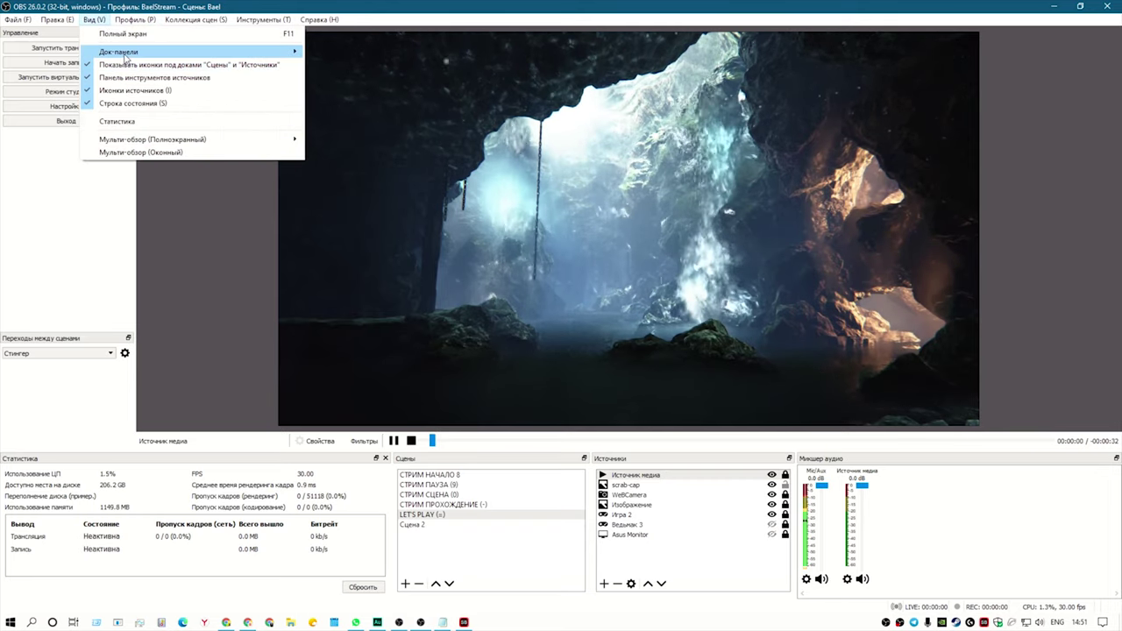
mouse_move(122, 54)
click(349, 68)
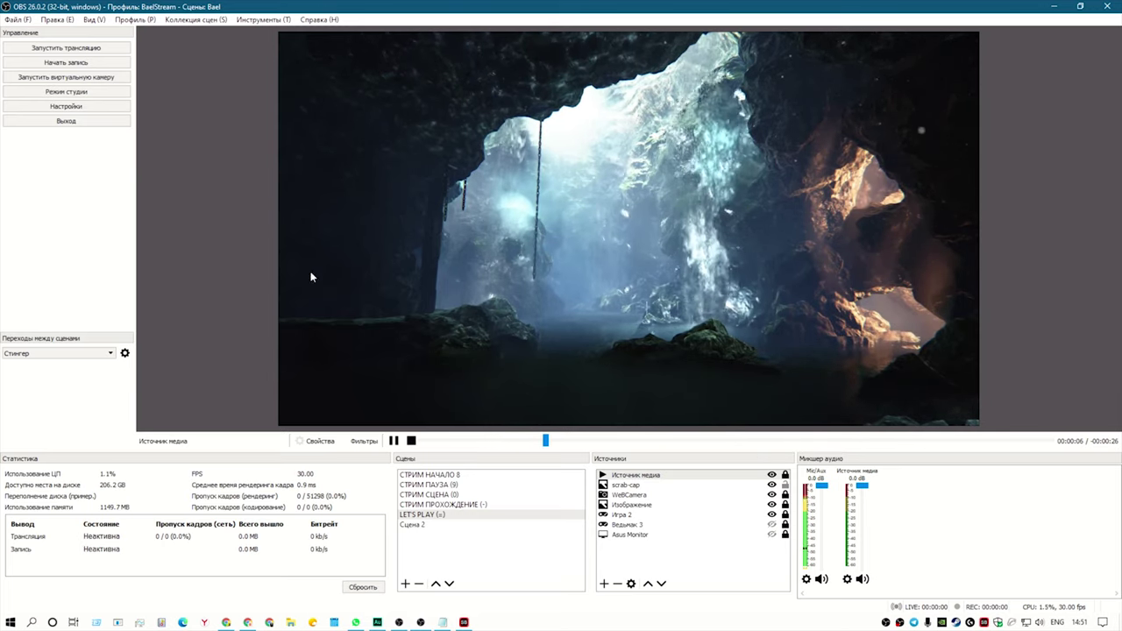
Open the OBS settings on the General page and enlarge the settings window to show more options
click(65, 106)
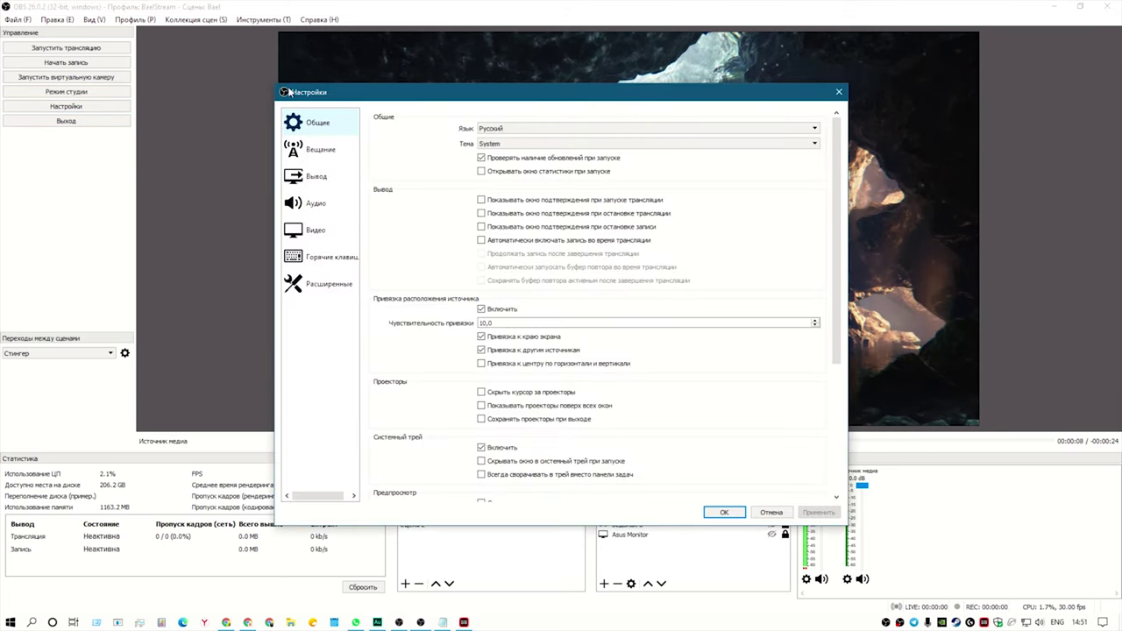
drag(275, 86, 266, 0)
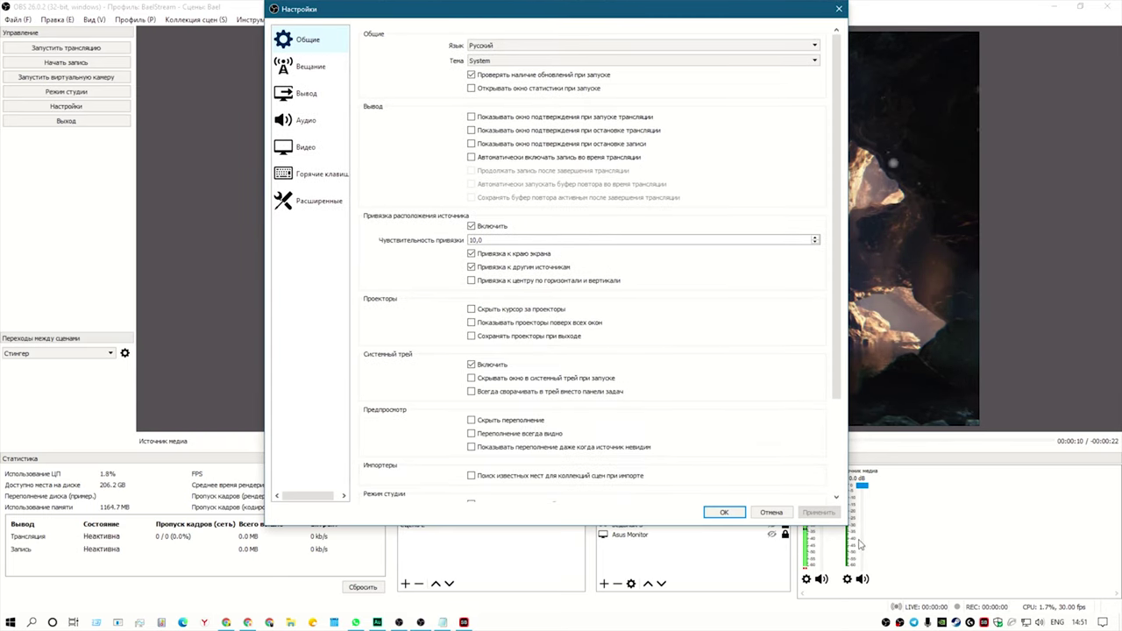
drag(846, 524, 924, 612)
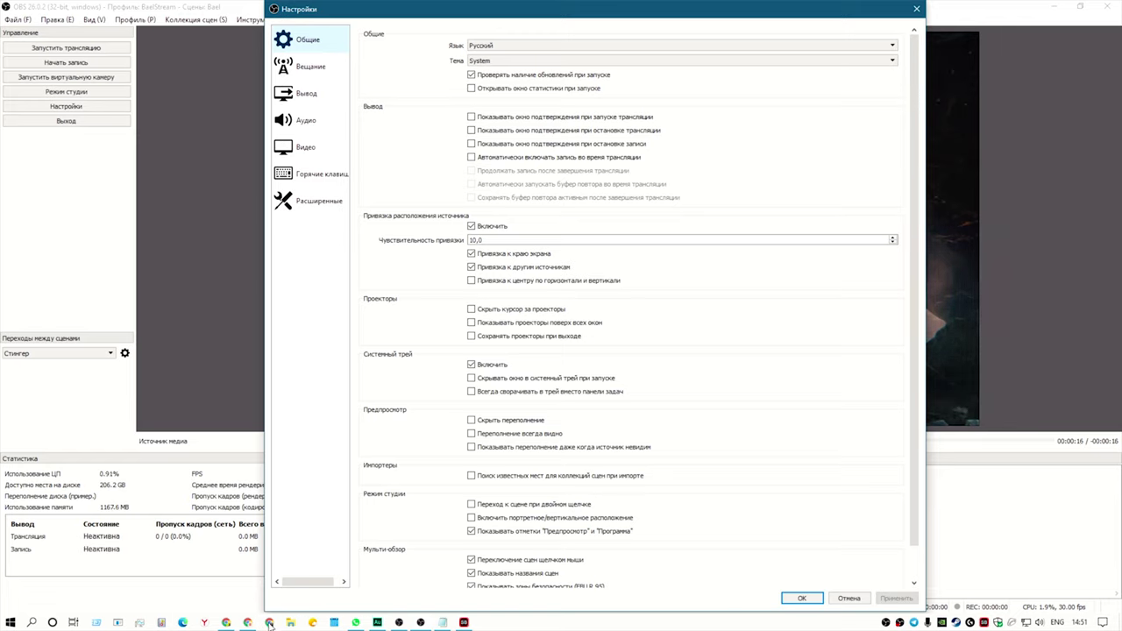
Switch to the browser and read the YouTube Help article on live stream encoder settings, bitrates and resolutions
mouse_move(254, 625)
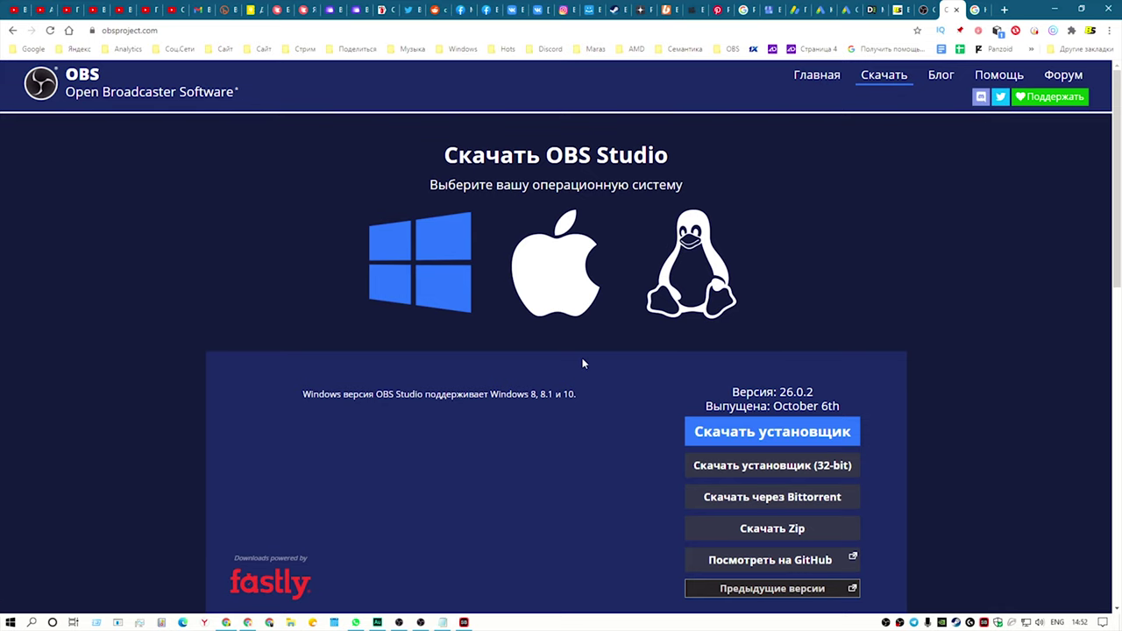
click(973, 10)
scroll(447, 297, up, 3)
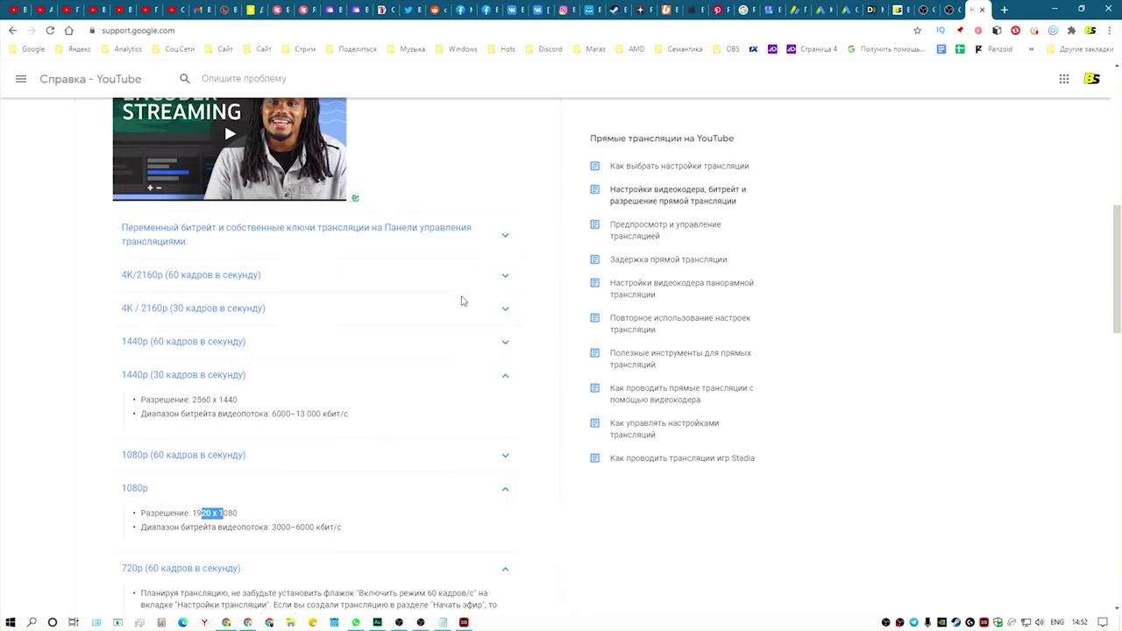
scroll(462, 301, down, 2)
scroll(509, 286, up, 3)
scroll(719, 266, up, 3)
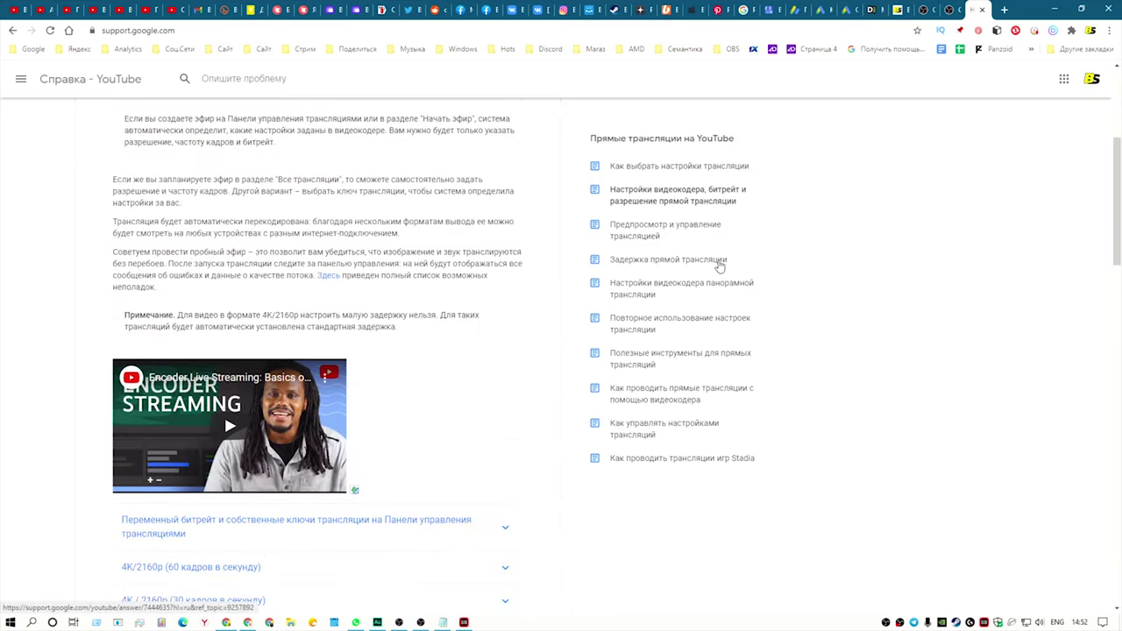
scroll(719, 267, up, 5)
scroll(719, 266, down, 10)
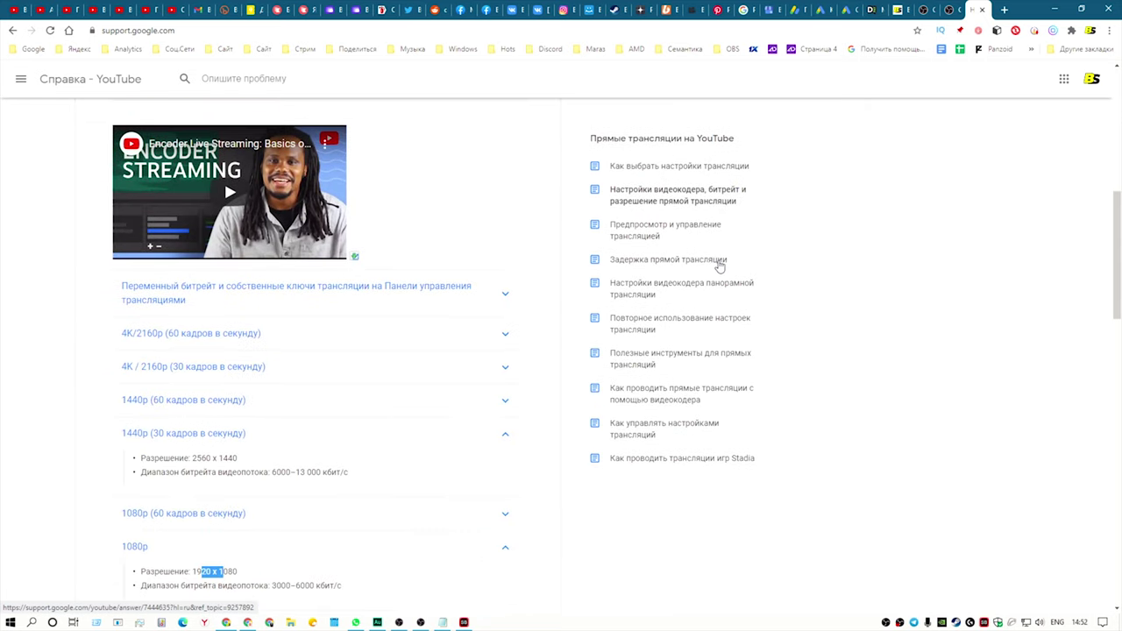
scroll(719, 266, down, 2)
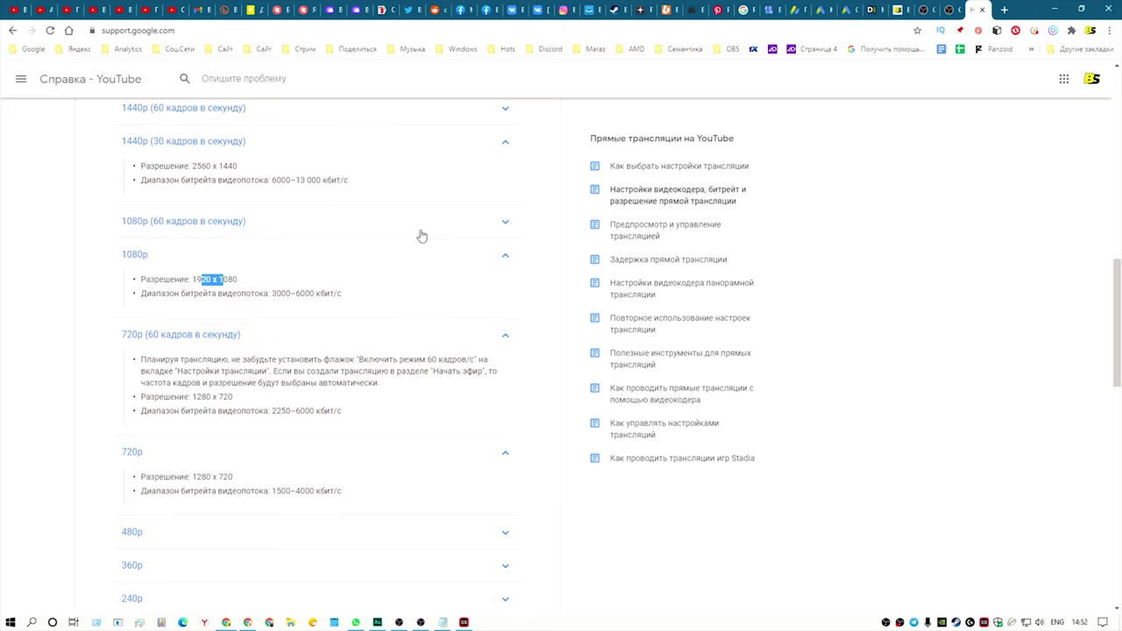
scroll(509, 269, down, 7)
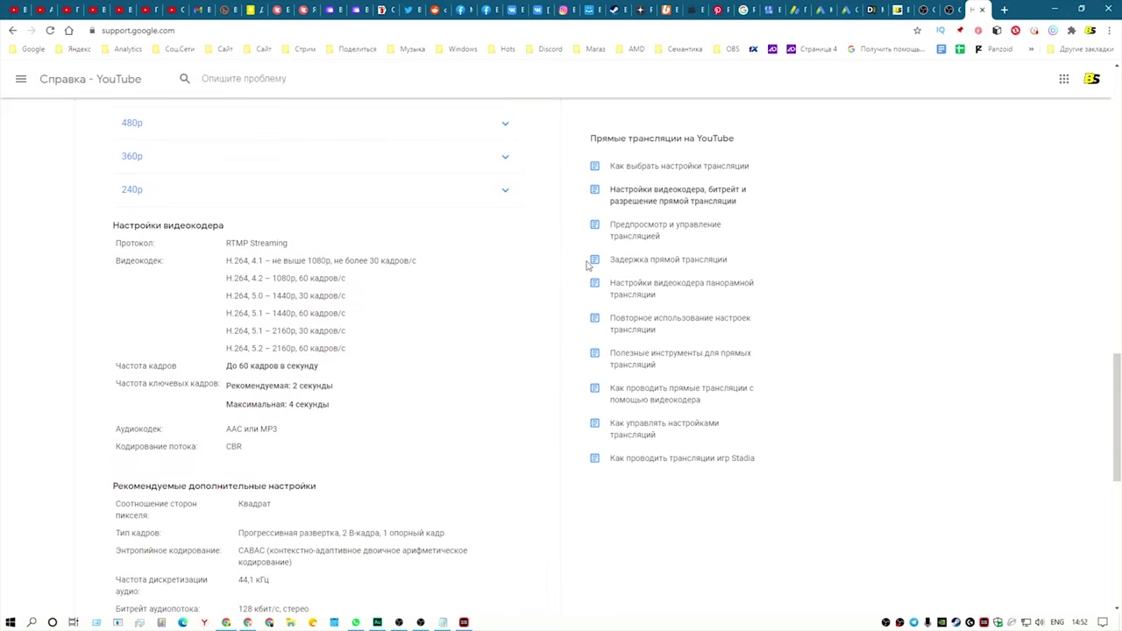
scroll(733, 243, down, 4)
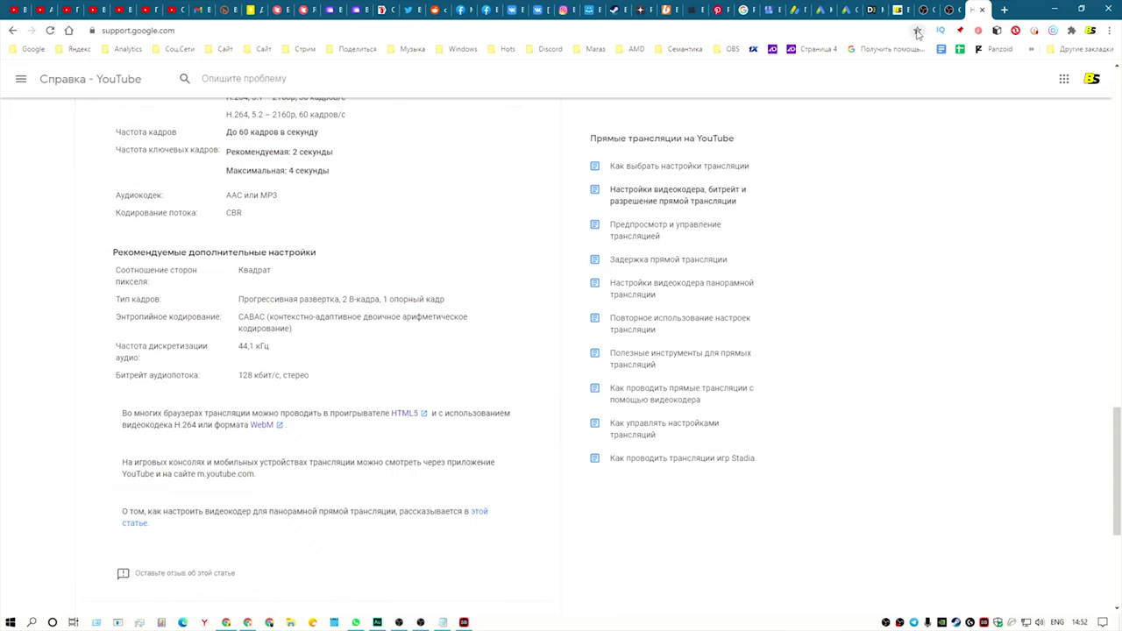
Close the OBS download page and look over the YouTube Help bitrate and encoder sections again
click(951, 11)
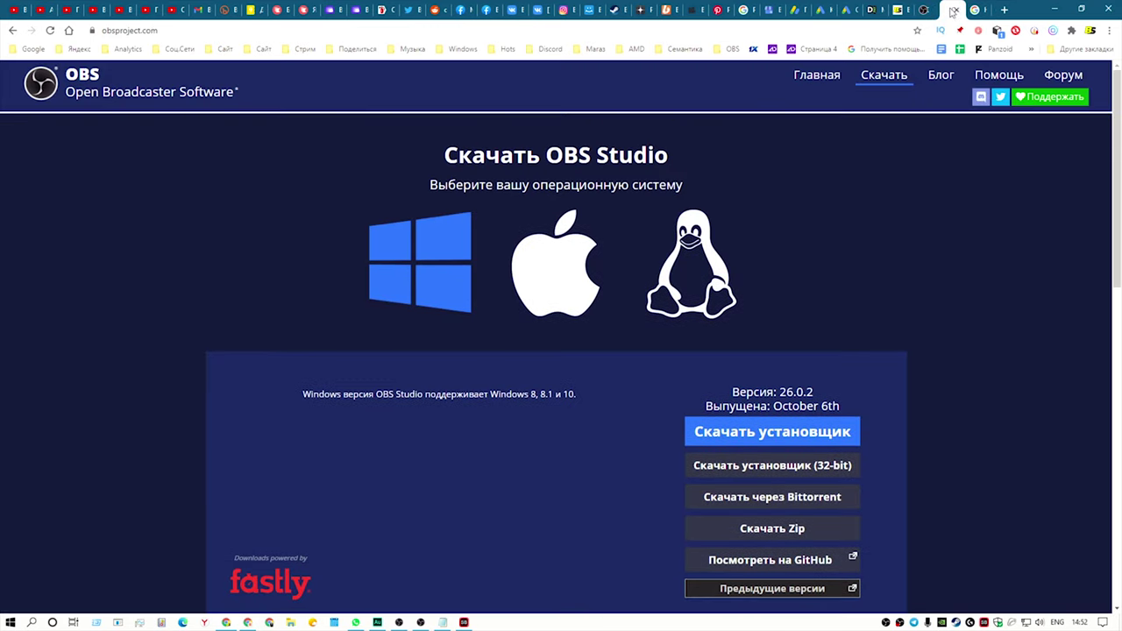
click(954, 10)
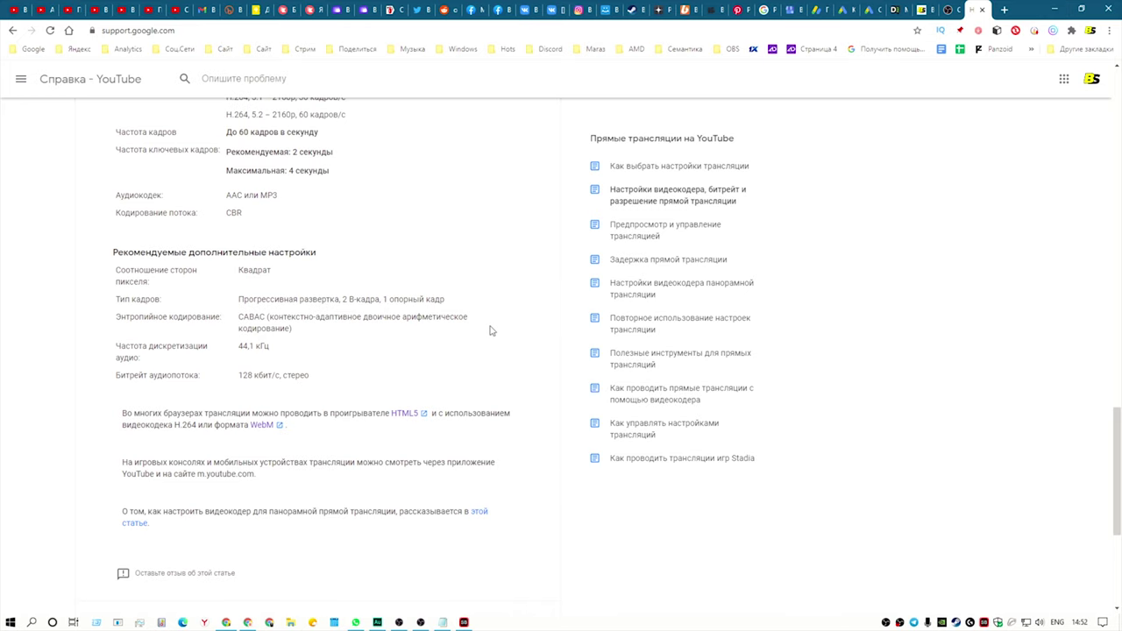
scroll(395, 358, up, 10)
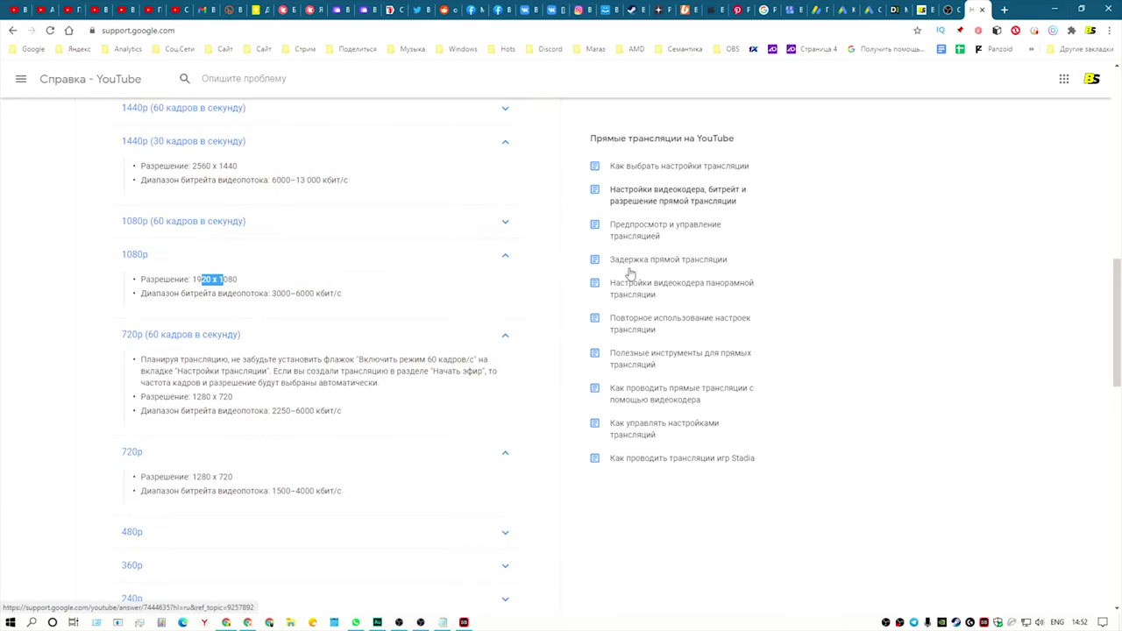
scroll(278, 298, down, 5)
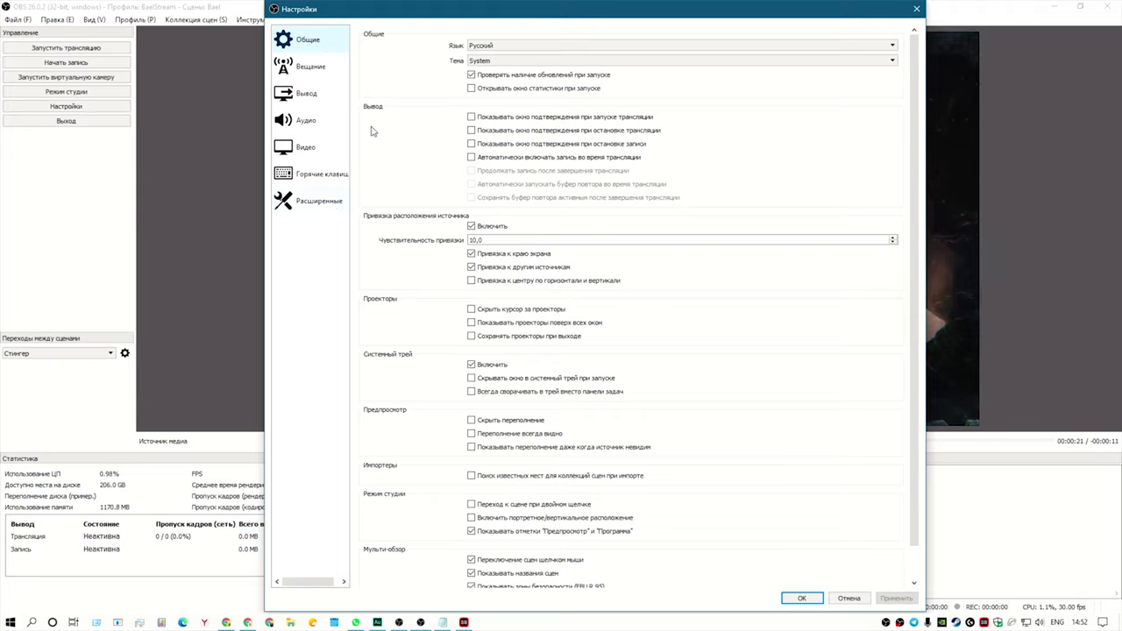
View the list of interface languages, try the Acri, Dark and Rachni themes, and set the theme back to System
click(509, 45)
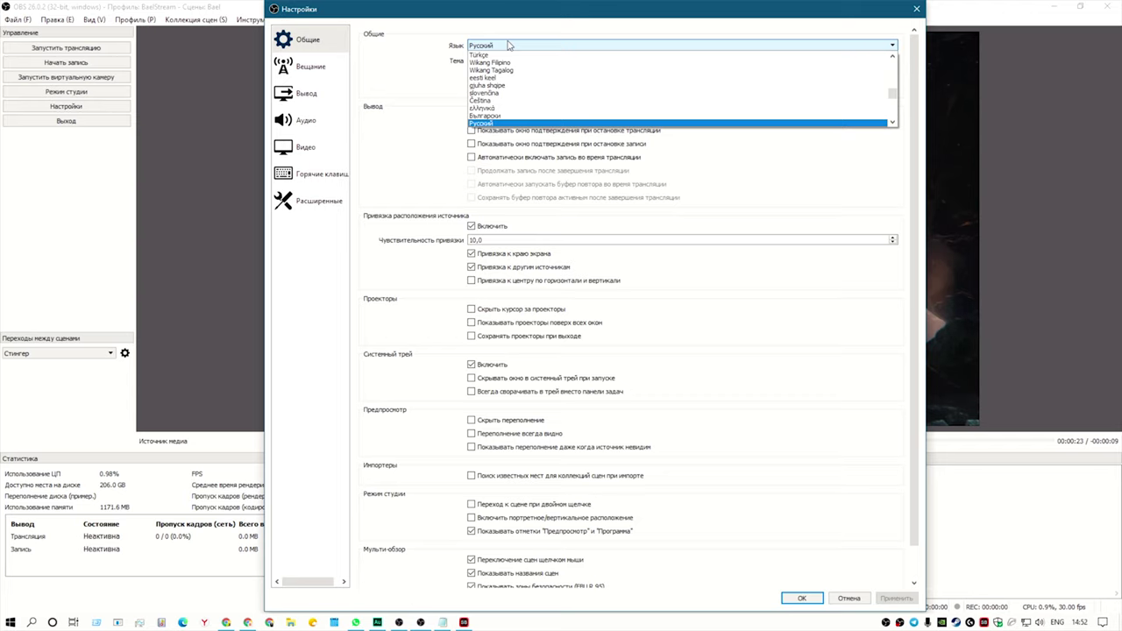
click(351, 95)
click(498, 61)
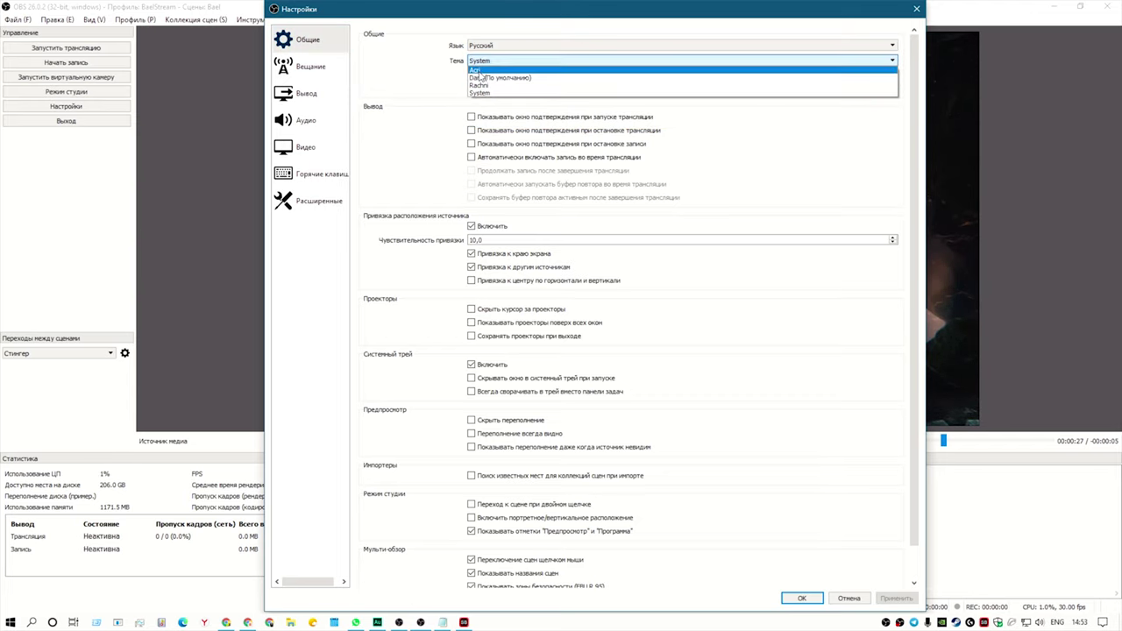
click(488, 69)
click(491, 75)
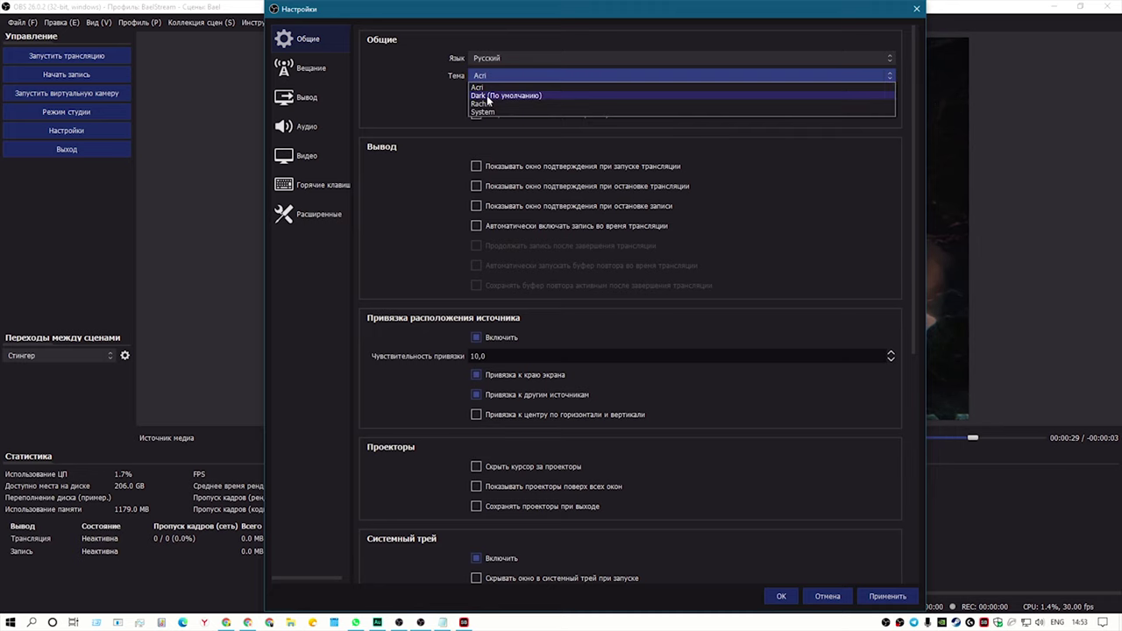
click(496, 87)
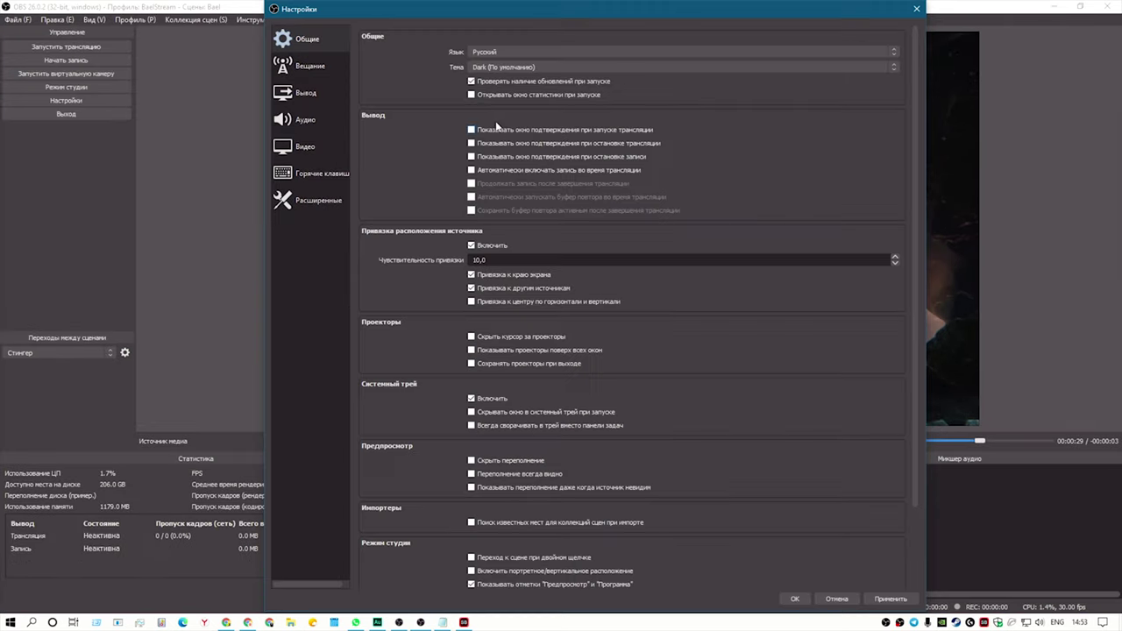
click(497, 68)
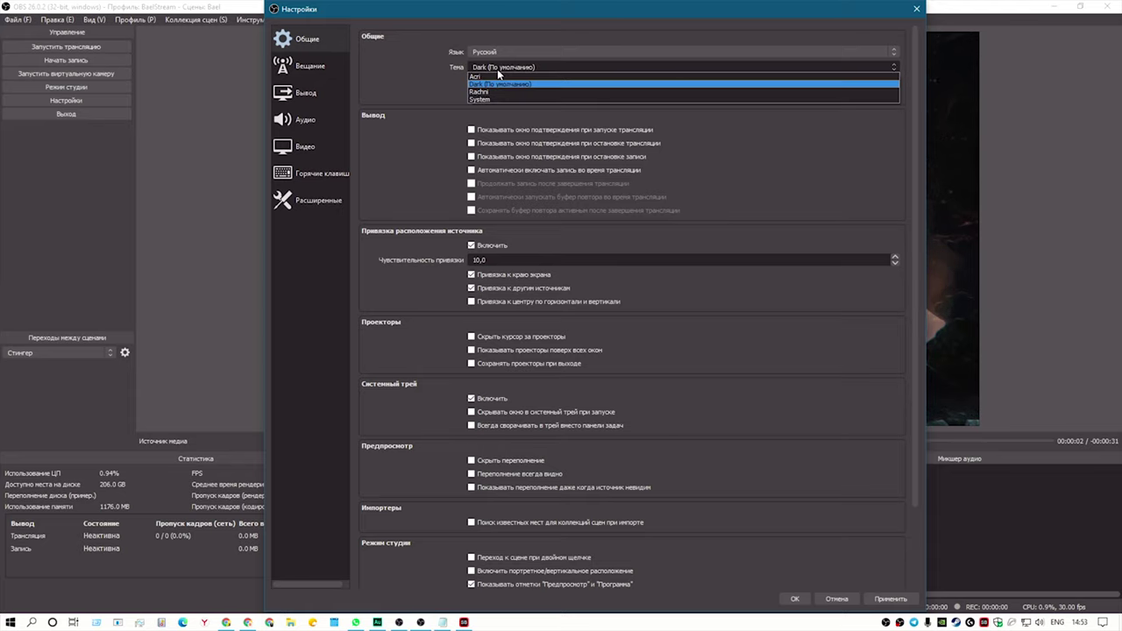
click(488, 92)
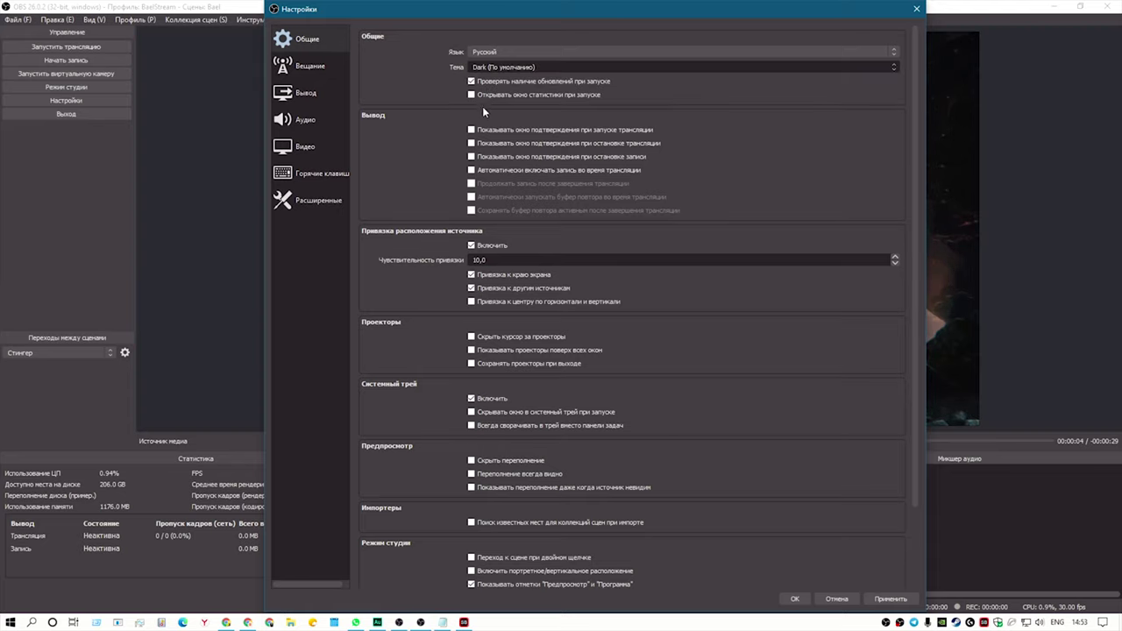
click(502, 81)
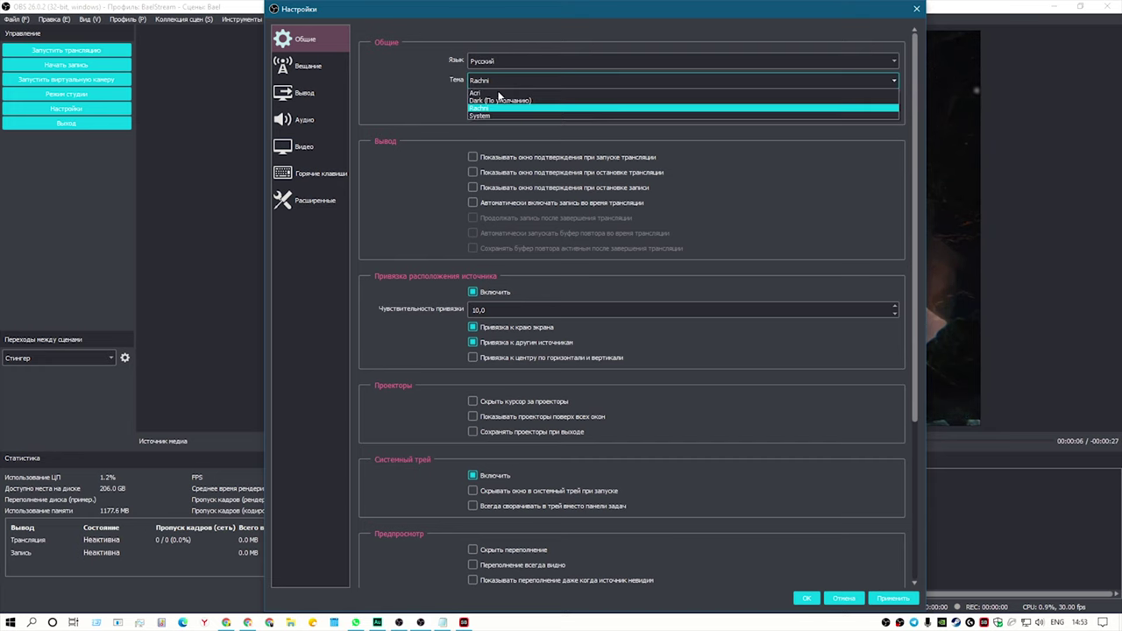
click(490, 113)
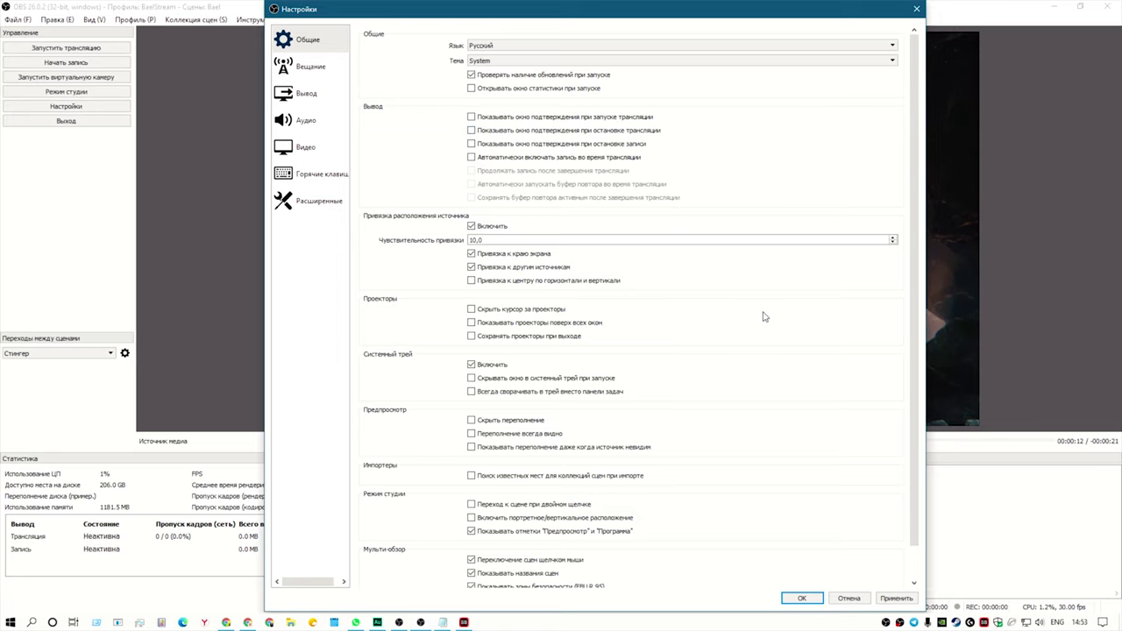
Look through the General settings from the output confirmation options down to the multiview layout
scroll(913, 388, down, 2)
scroll(913, 389, up, 2)
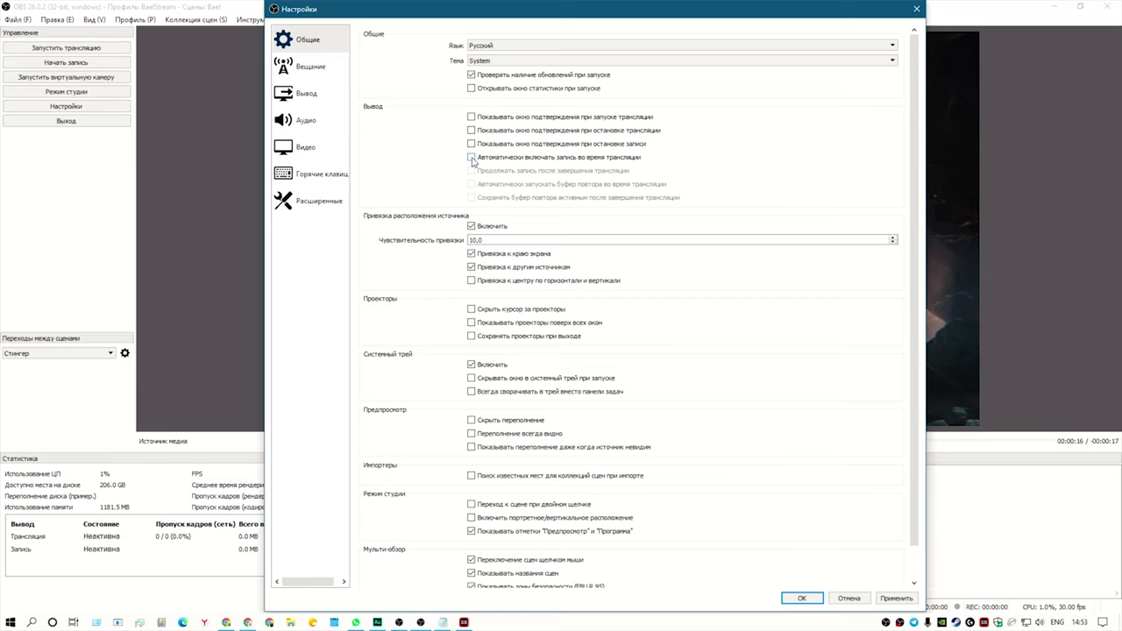
scroll(913, 287, down, 2)
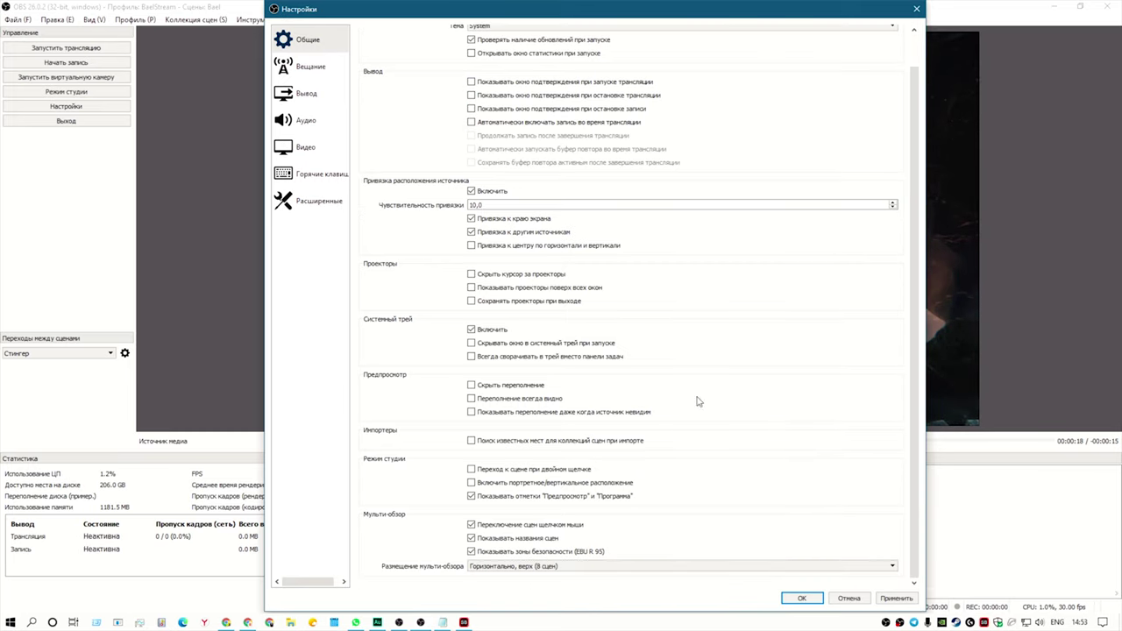
scroll(911, 323, up, 2)
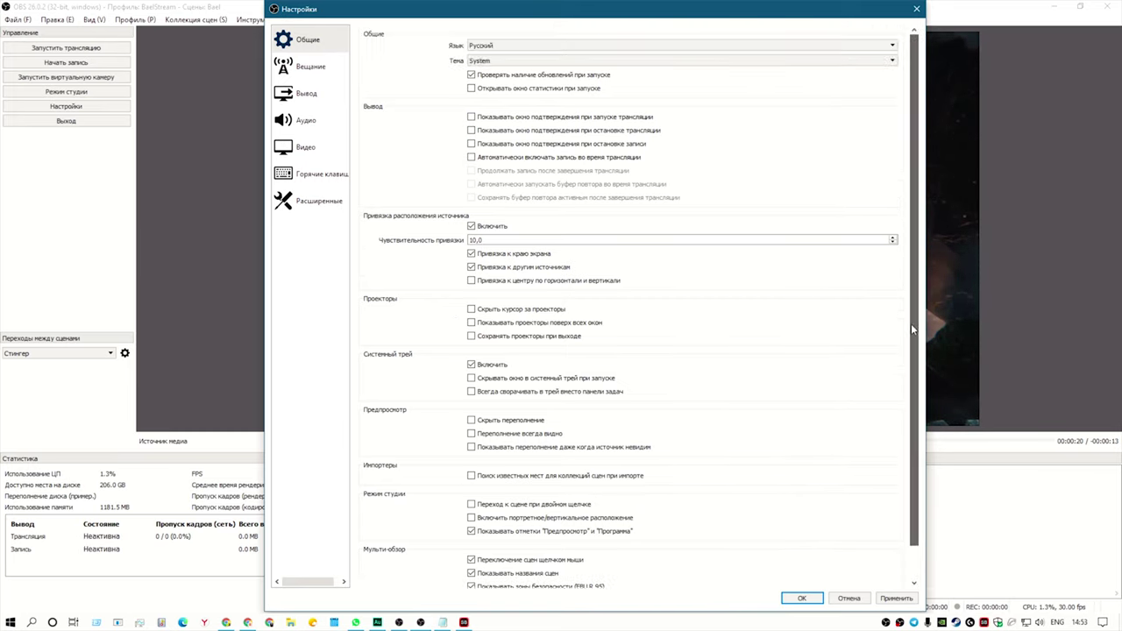
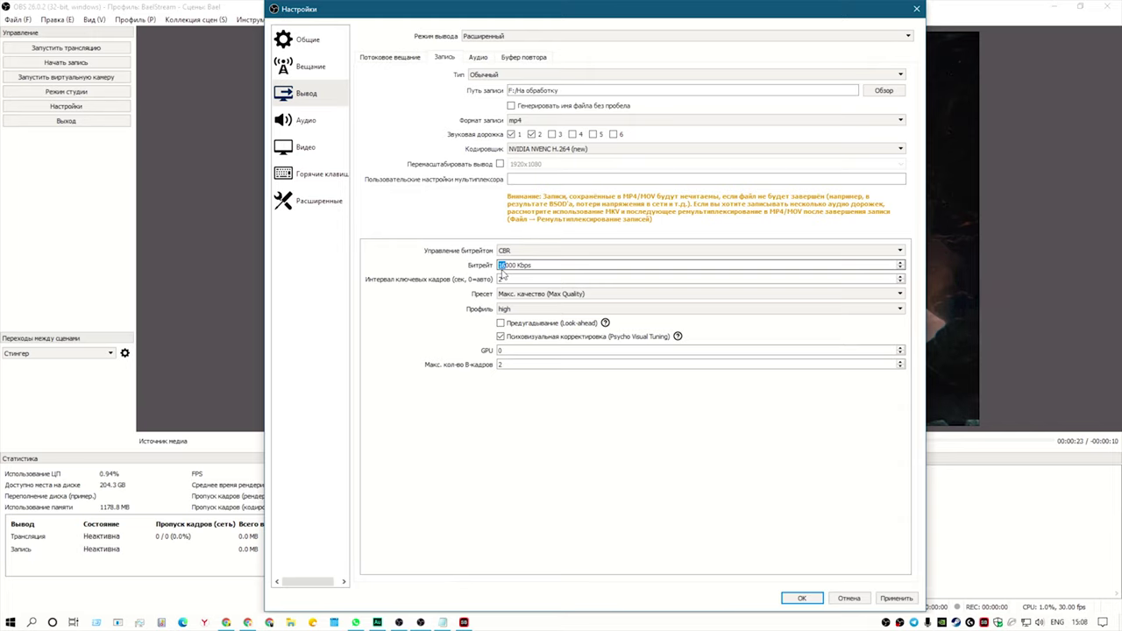
Set the recording bitrate to 16000 Kbps and change the recording encoder to use the stream encoder
text(1)
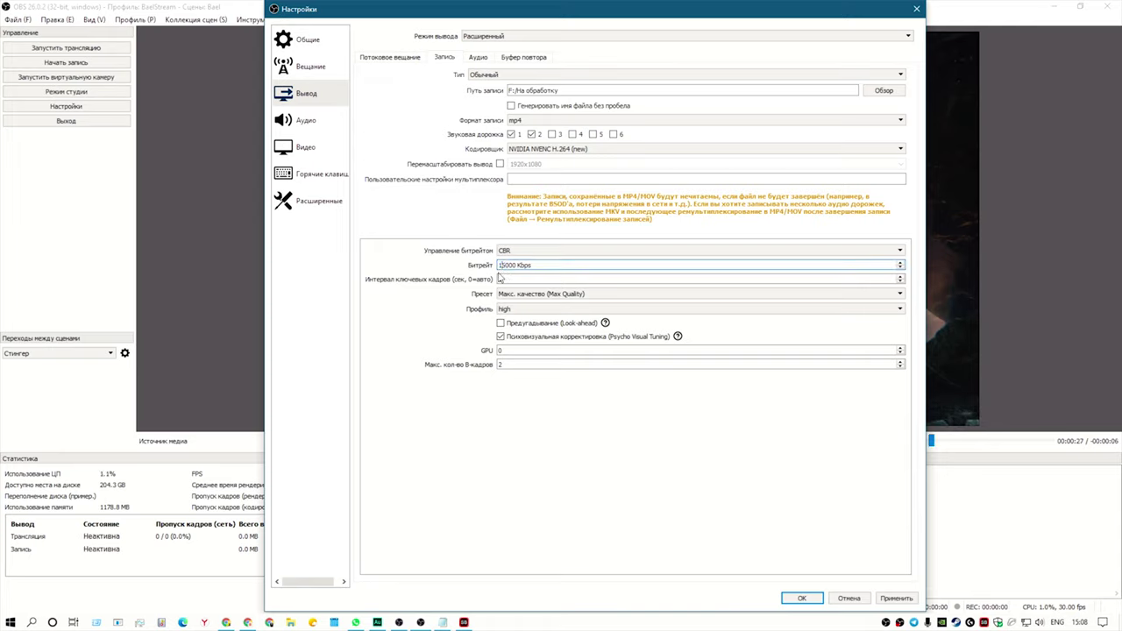
click(385, 57)
click(443, 58)
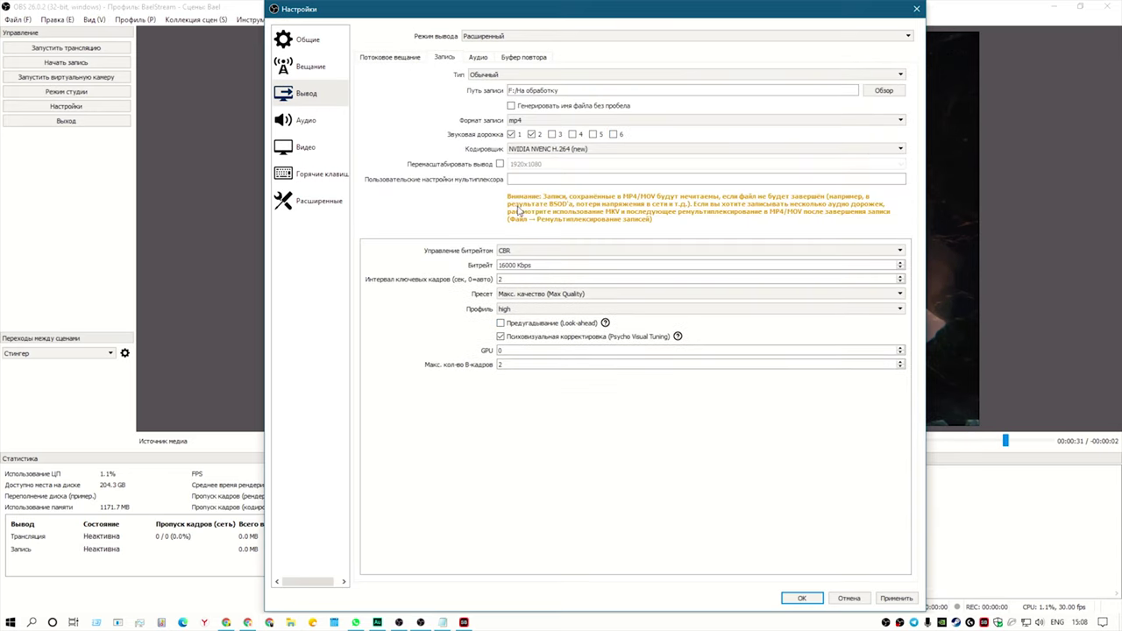
click(548, 153)
click(550, 158)
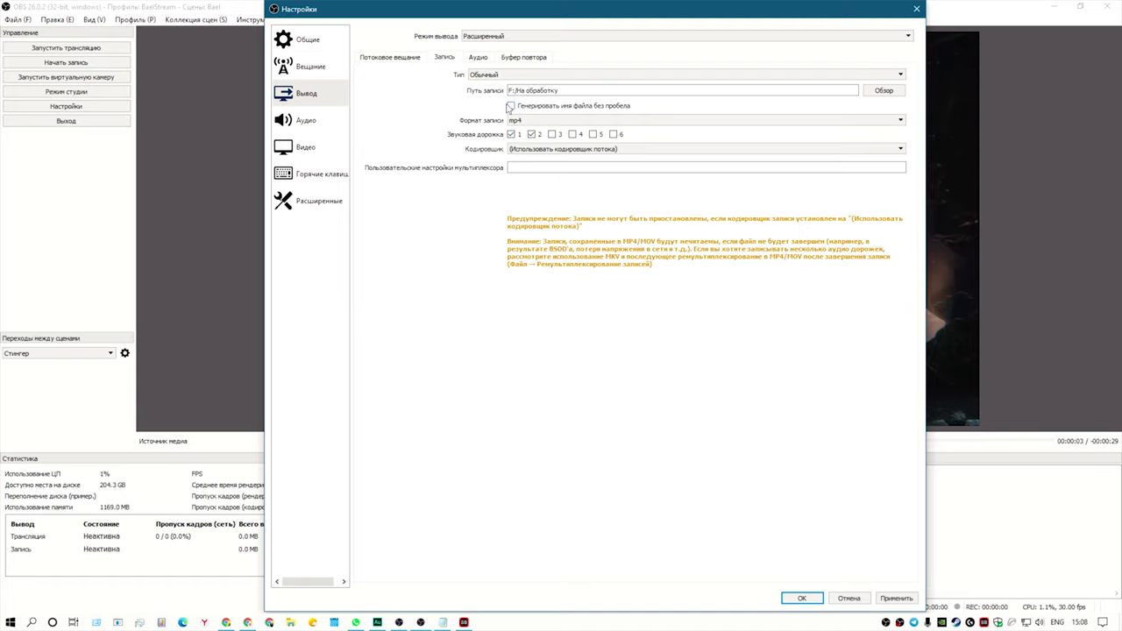
Compare the output audio track bitrates with YouTube Help's recommended audio bitrate in the browser, and apply the OBS output settings
click(478, 58)
click(223, 624)
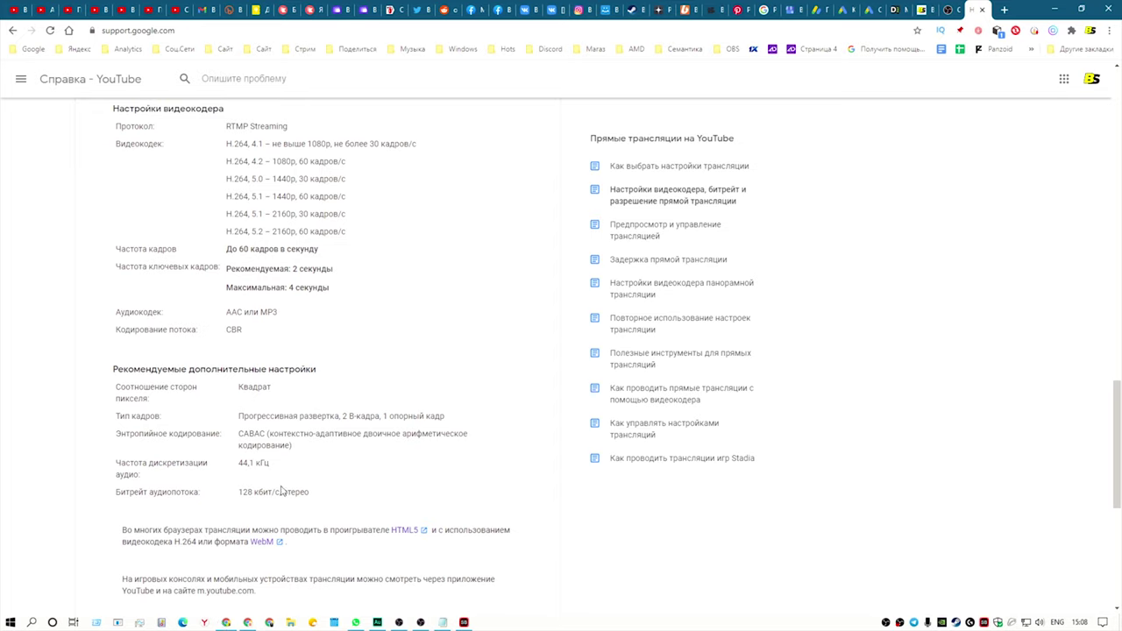
drag(310, 493, 242, 493)
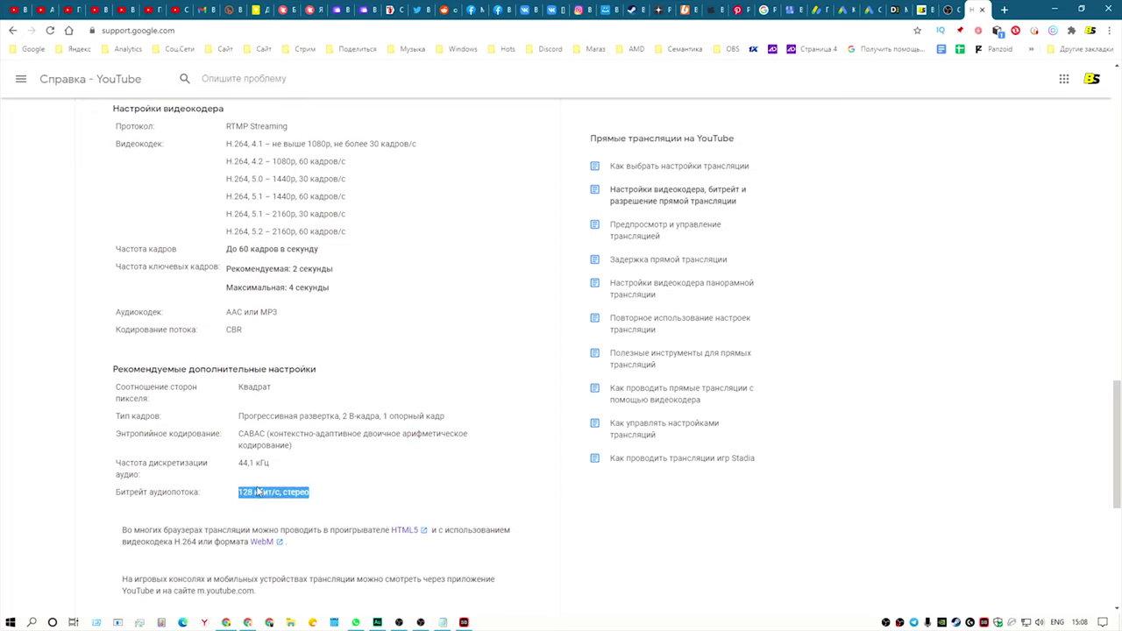
scroll(283, 492, down, 1)
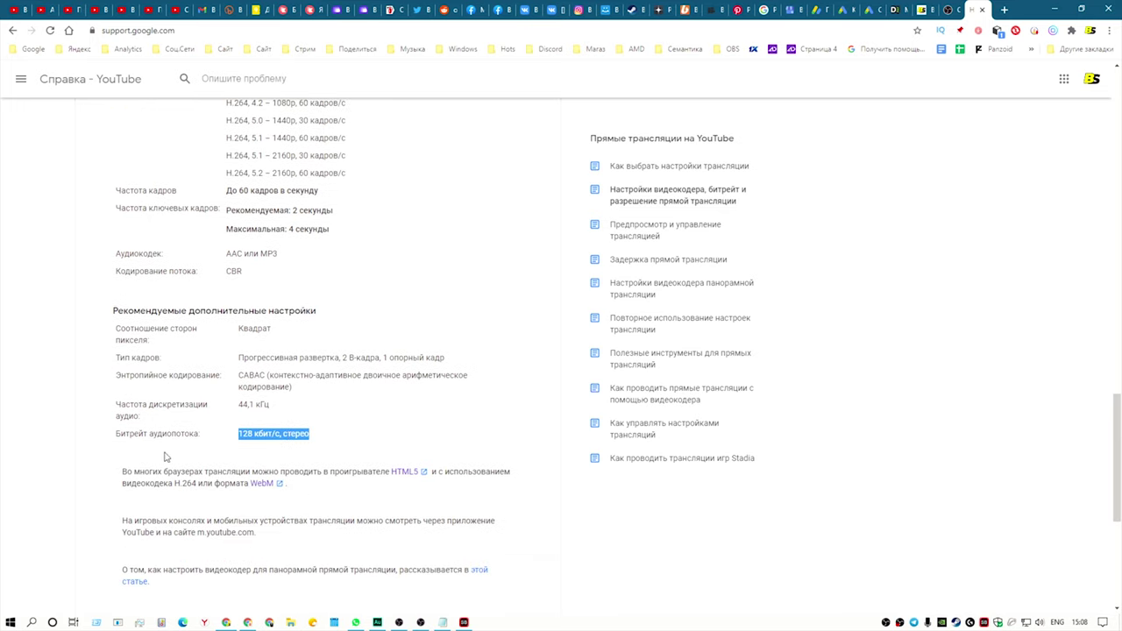
click(1054, 9)
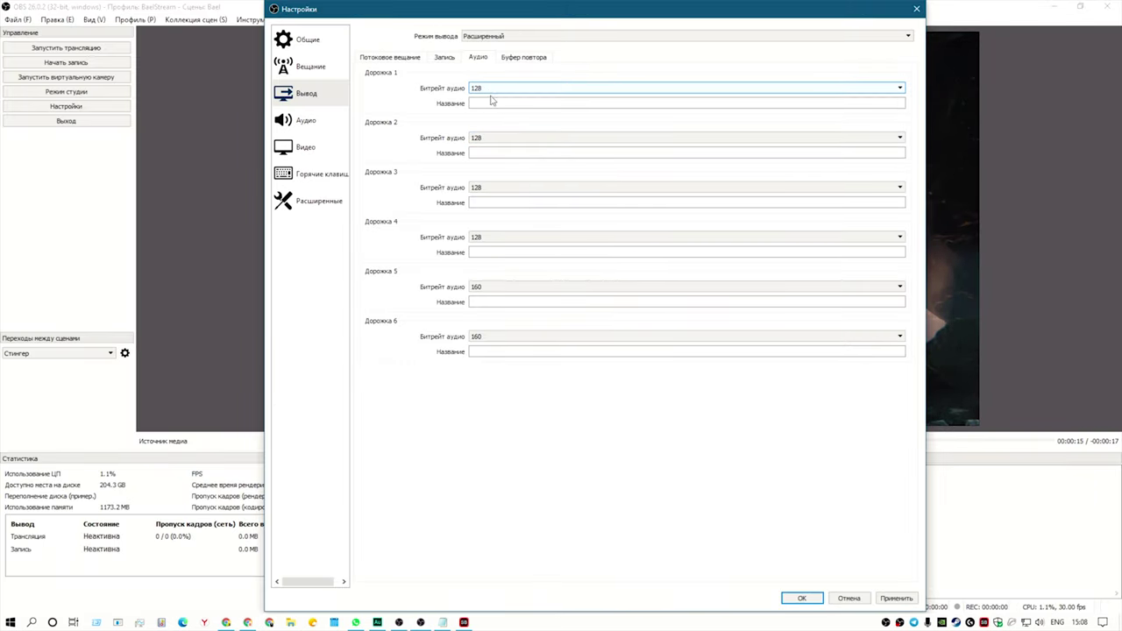
click(894, 598)
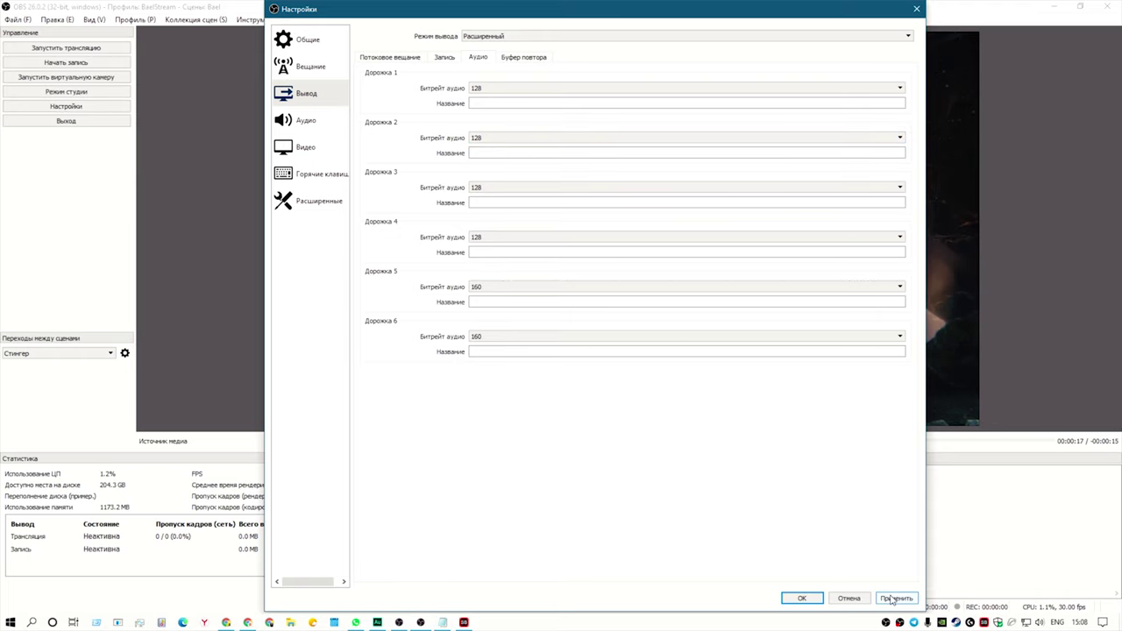
Review the streaming, recording and audio output settings once more and close the settings window
click(446, 58)
click(390, 57)
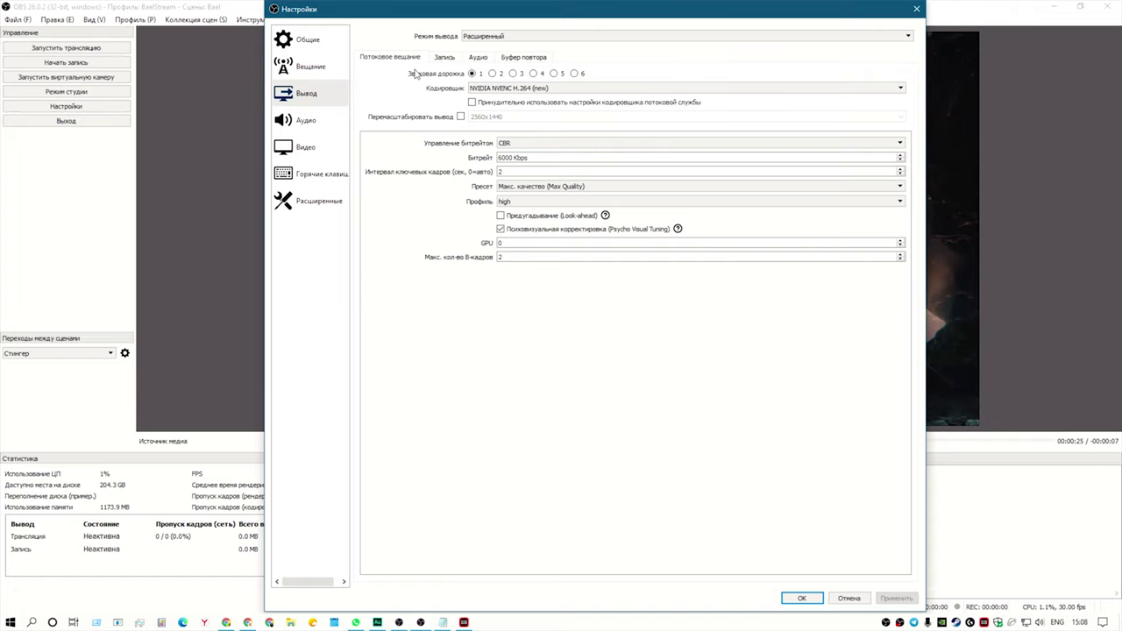
click(445, 57)
click(478, 57)
click(389, 57)
click(445, 57)
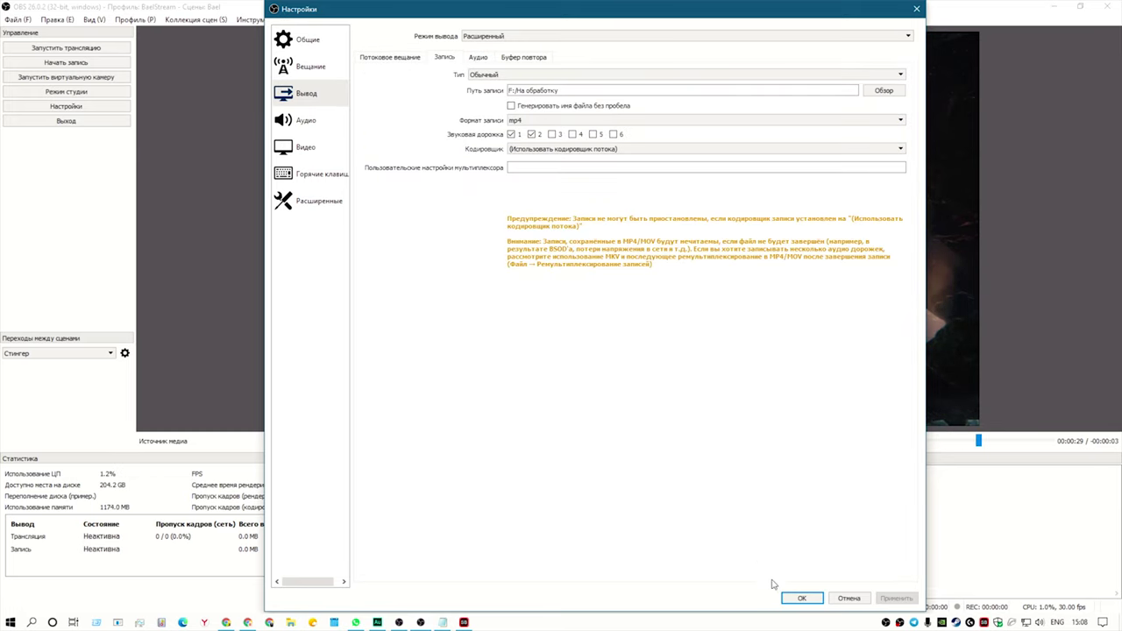
click(802, 598)
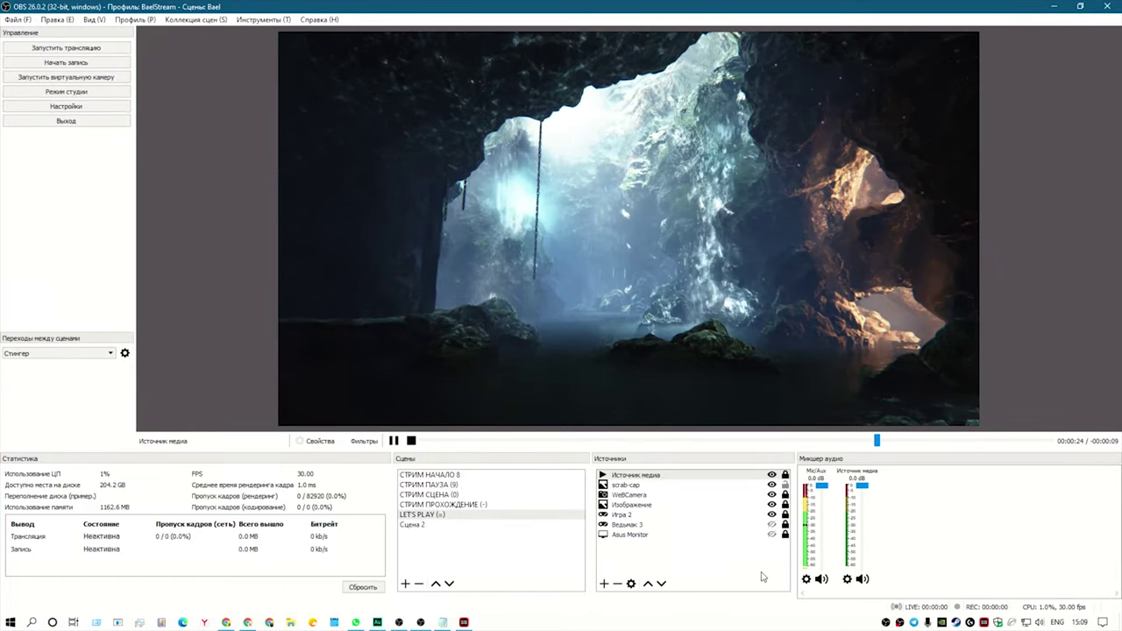
Open the advanced audio properties, remove Mic/Aux from audio track 1 and close the window
click(807, 580)
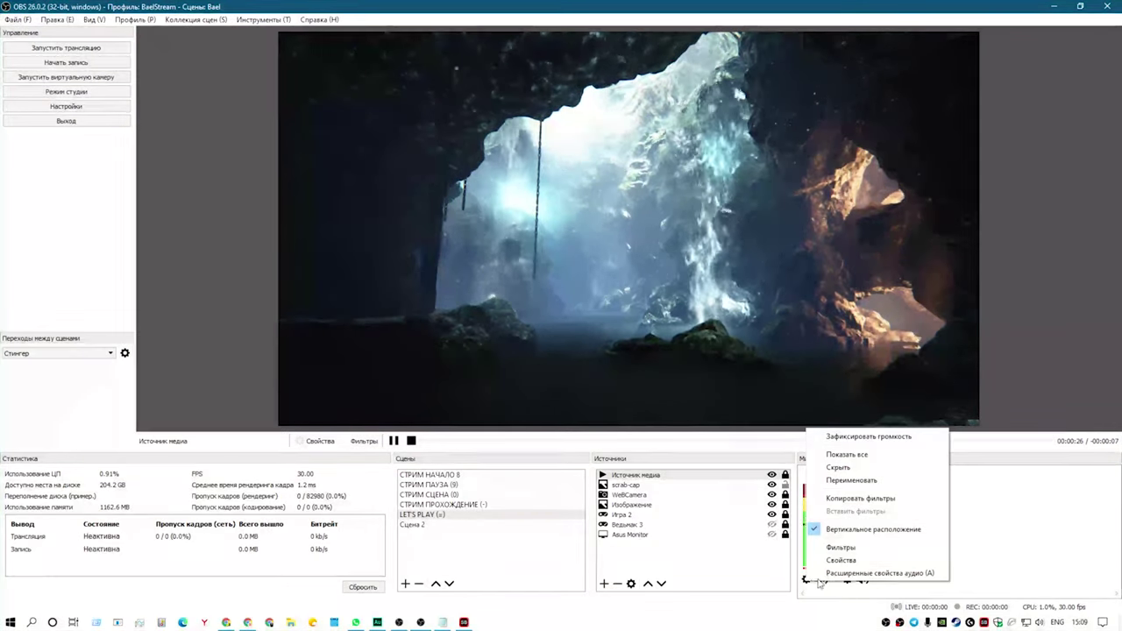
click(830, 574)
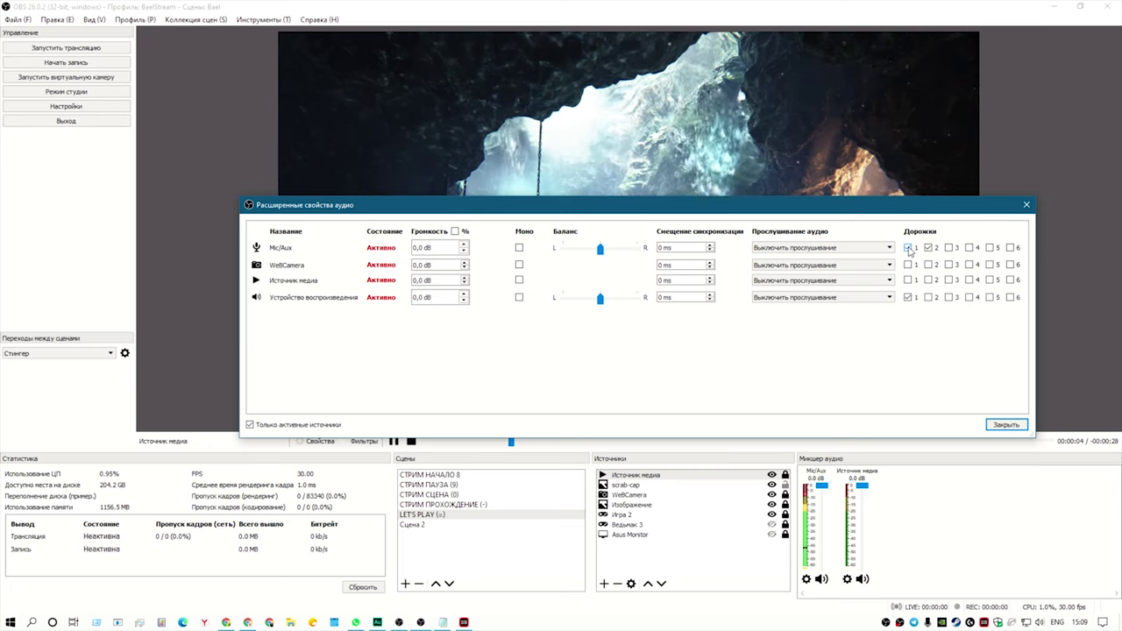
click(1005, 425)
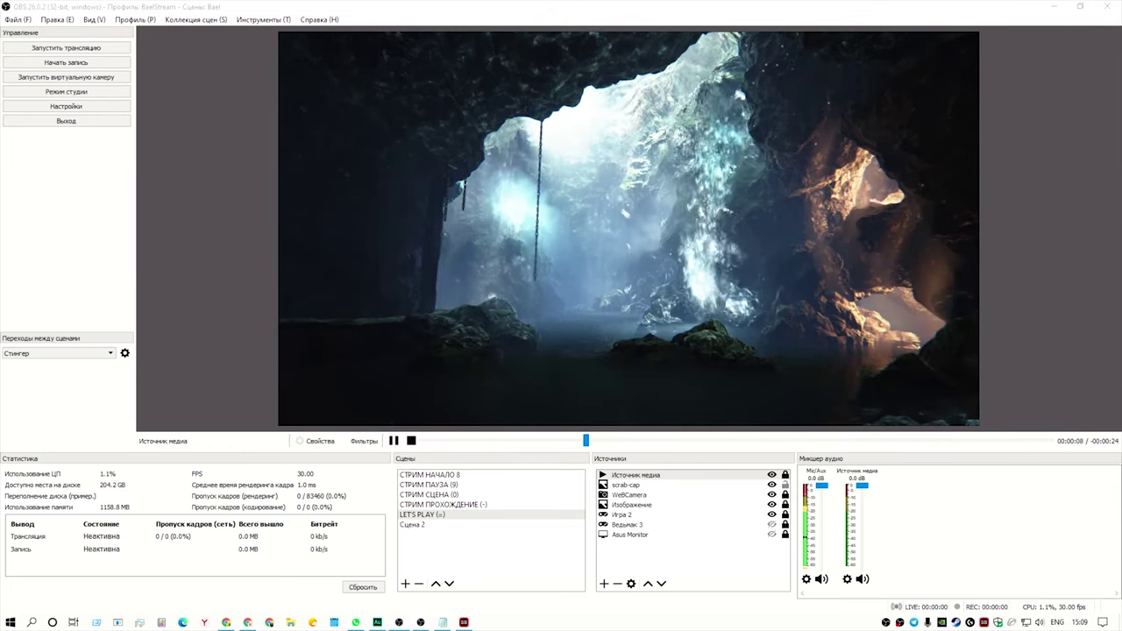
Widen the reopened advanced audio properties window and check the track assignments of Mic/Aux and the playback device
drag(801, 235, 643, 224)
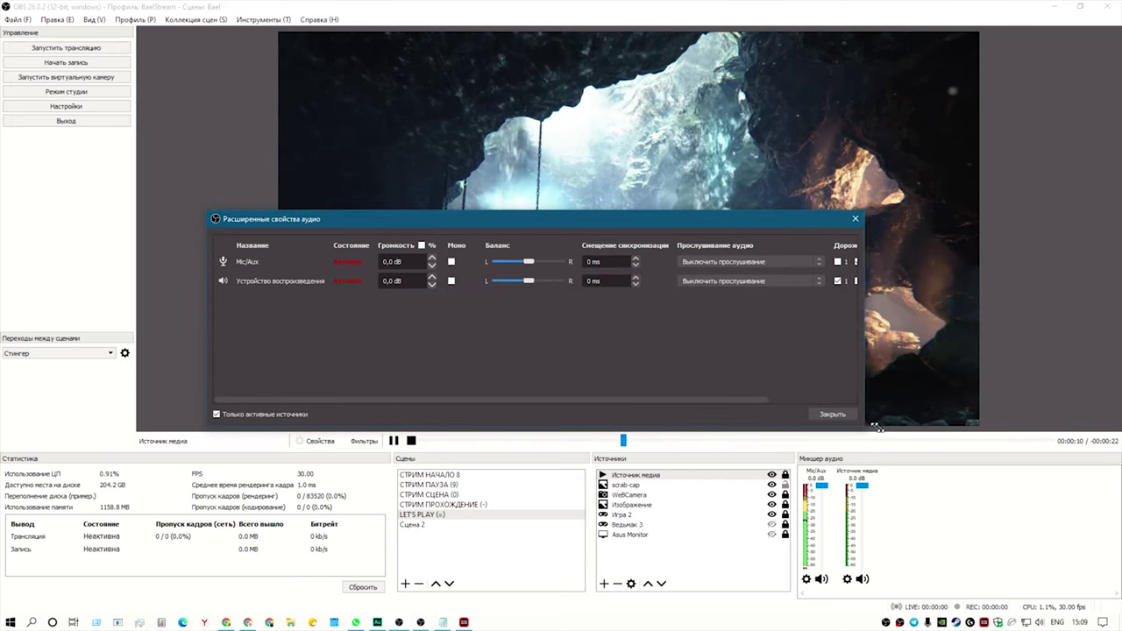
drag(848, 426, 1092, 447)
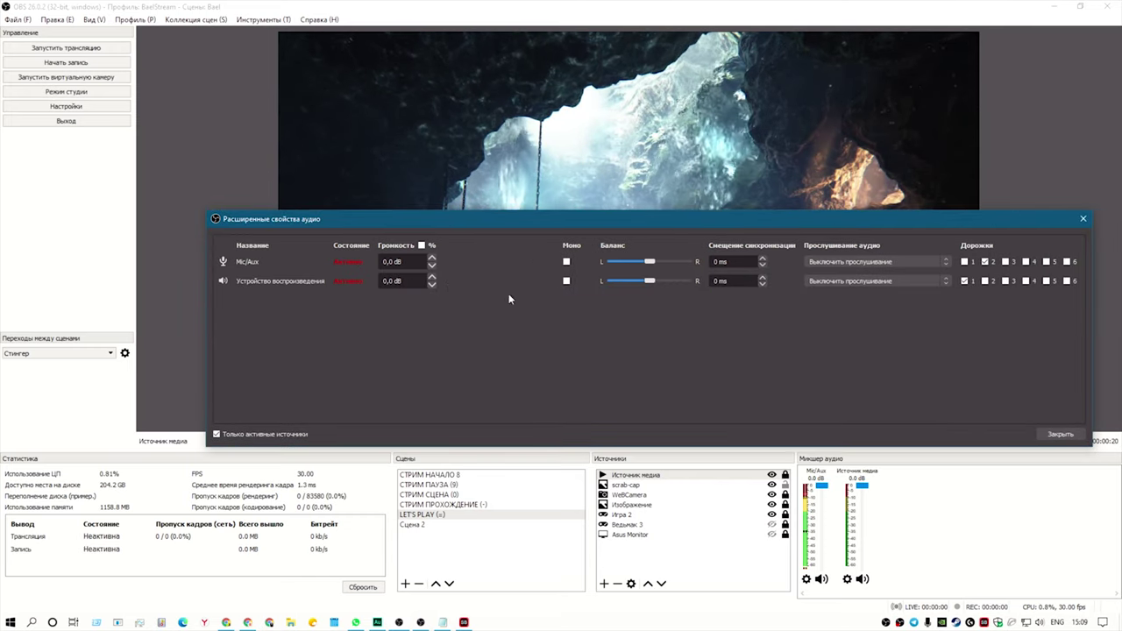
click(964, 281)
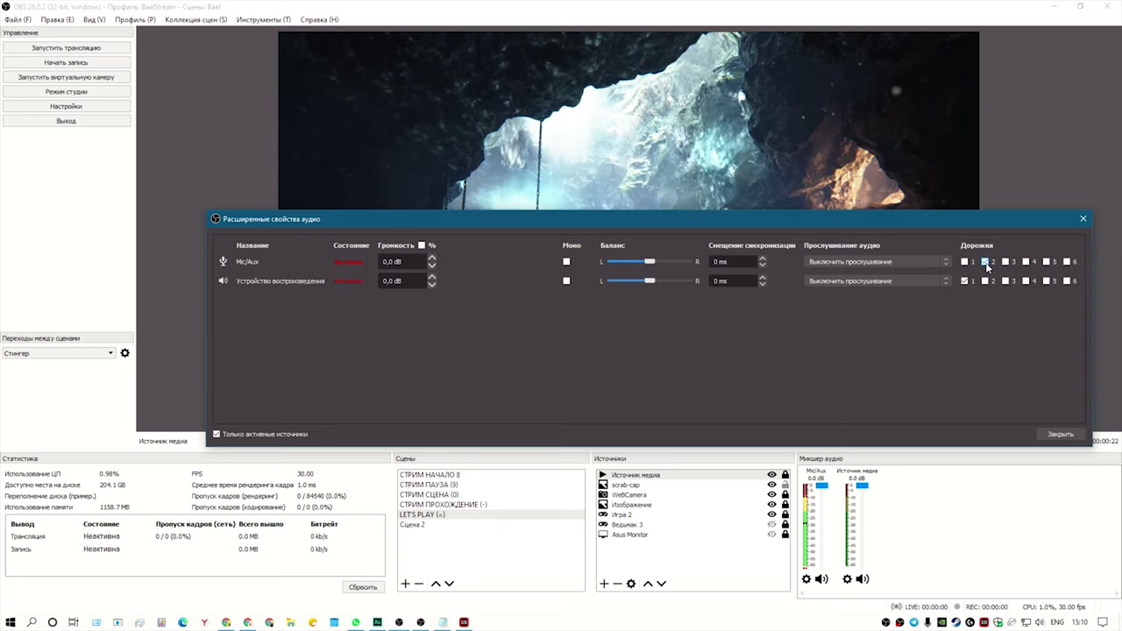
click(985, 263)
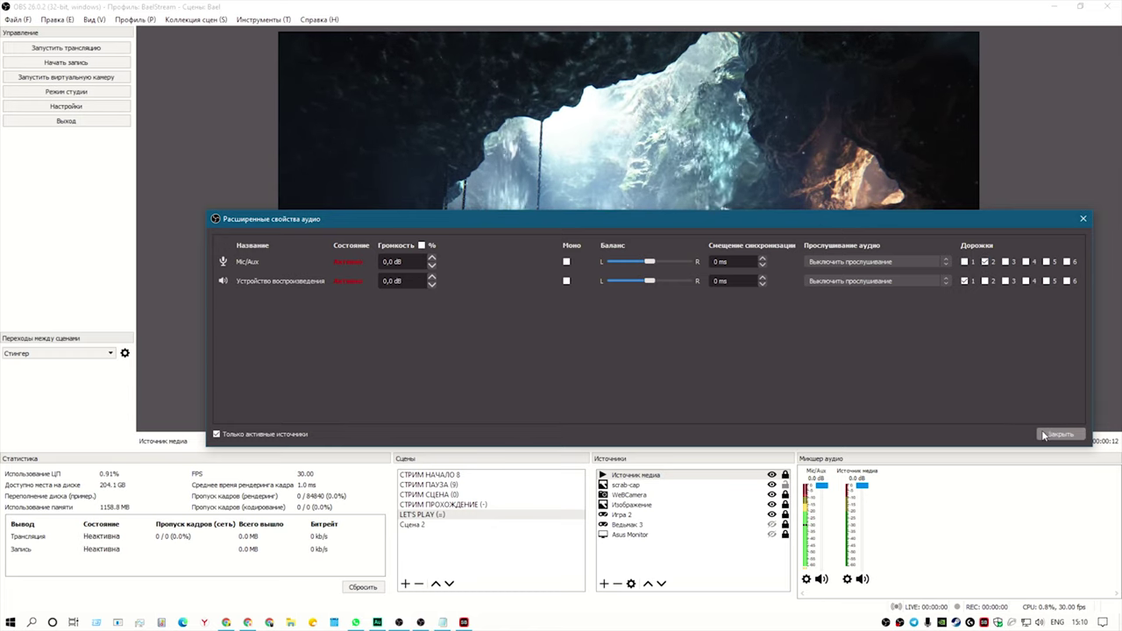
click(985, 261)
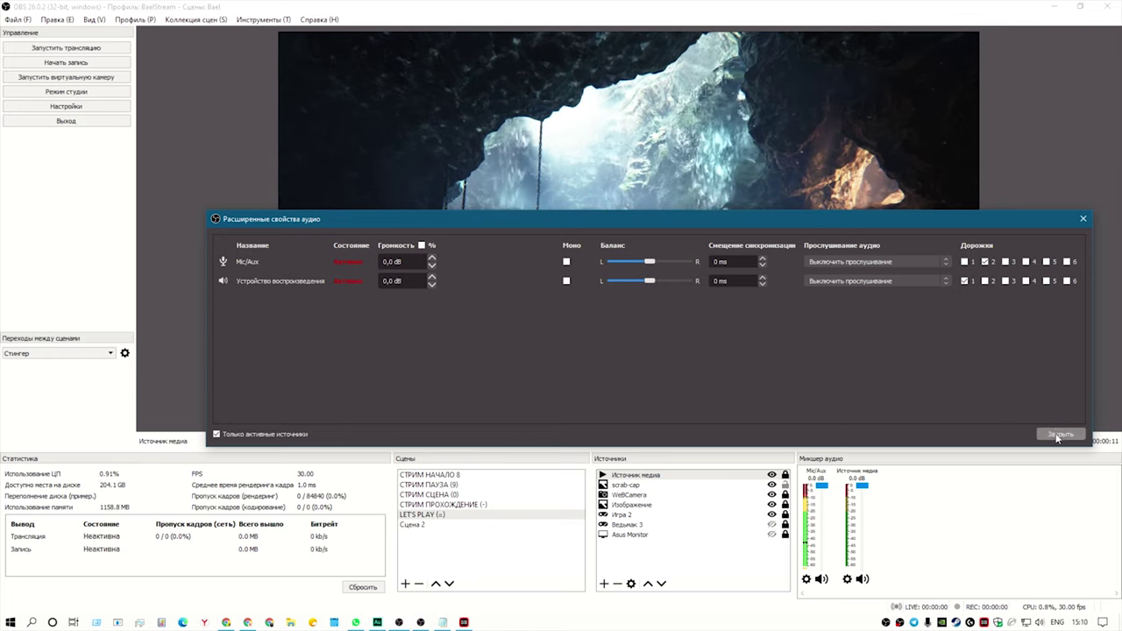
click(1085, 220)
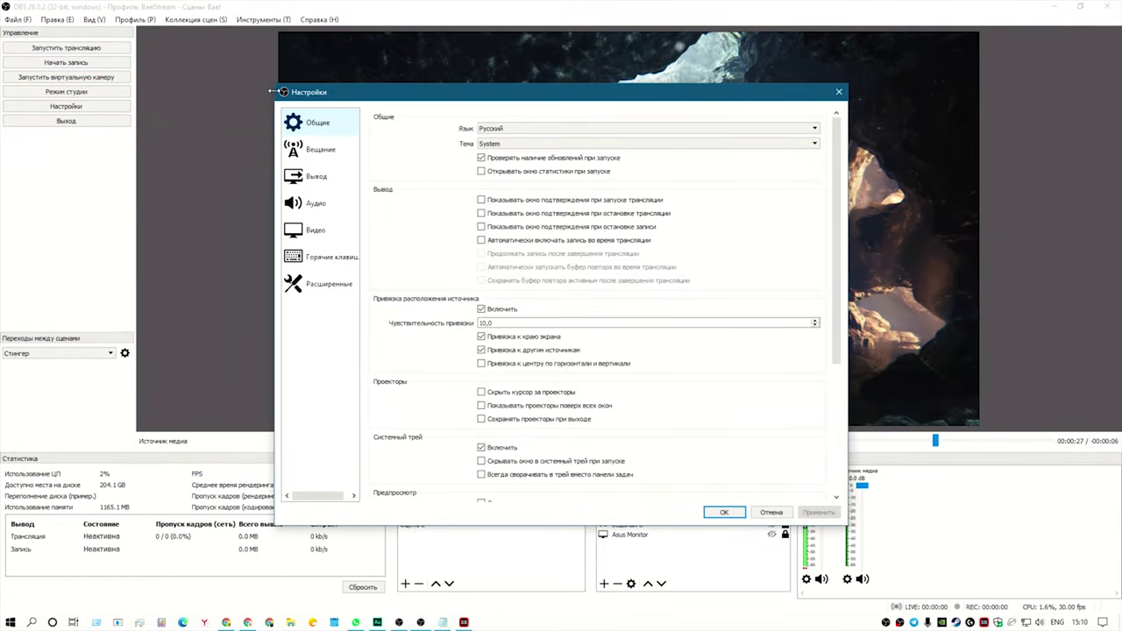
Reposition and enlarge the reopened settings window, glance at the streaming output settings and open the Audio settings
drag(276, 94, 231, 35)
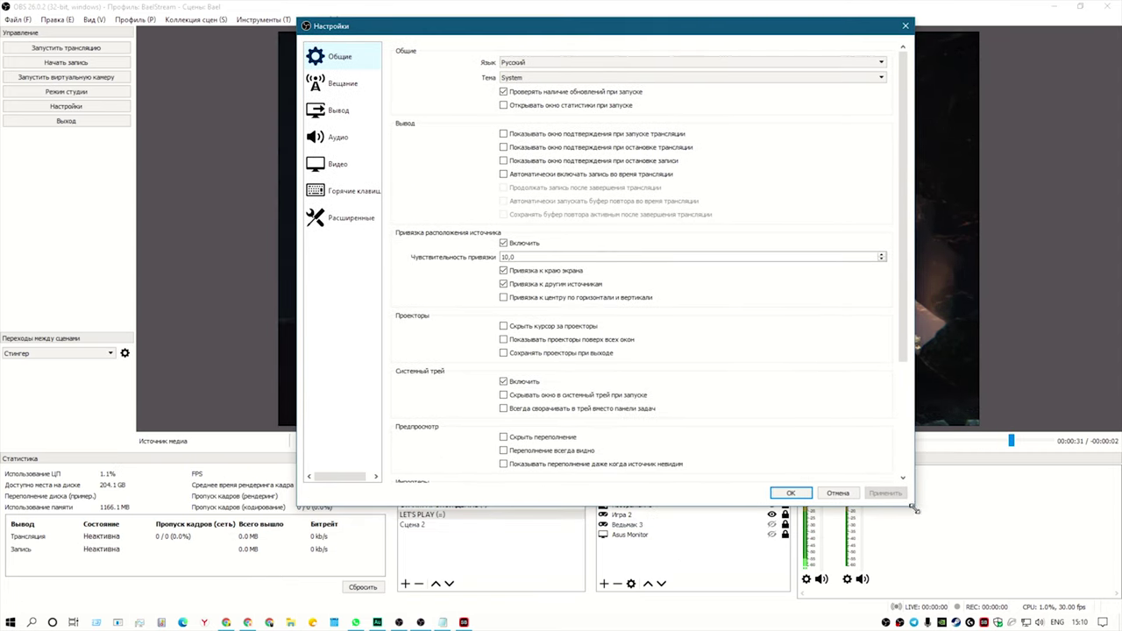
drag(913, 505, 979, 549)
click(323, 111)
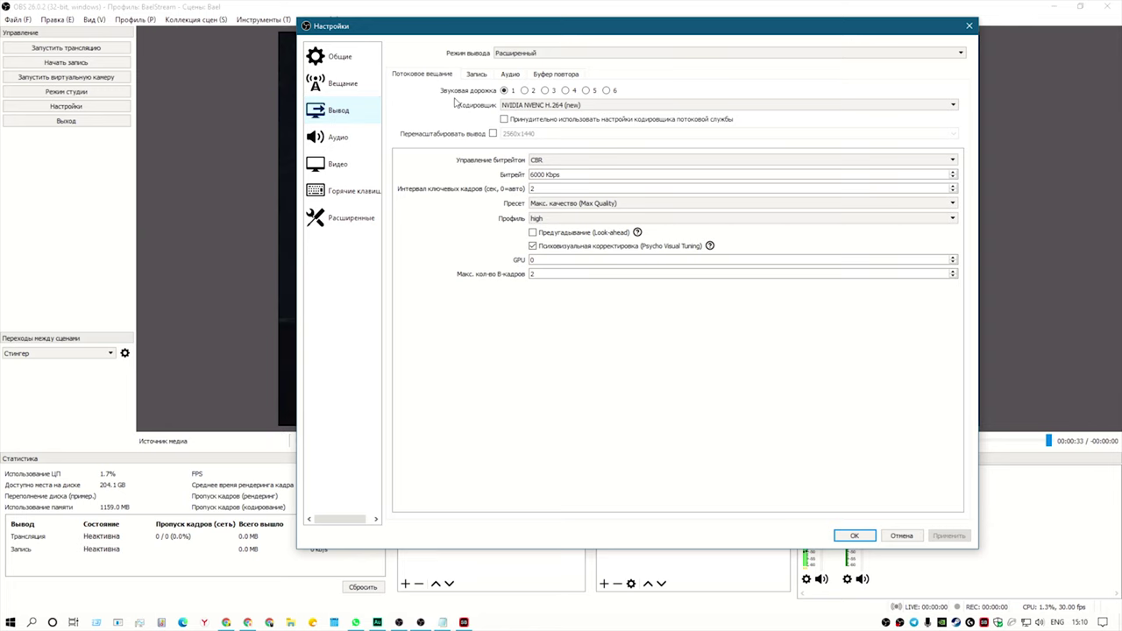
click(354, 148)
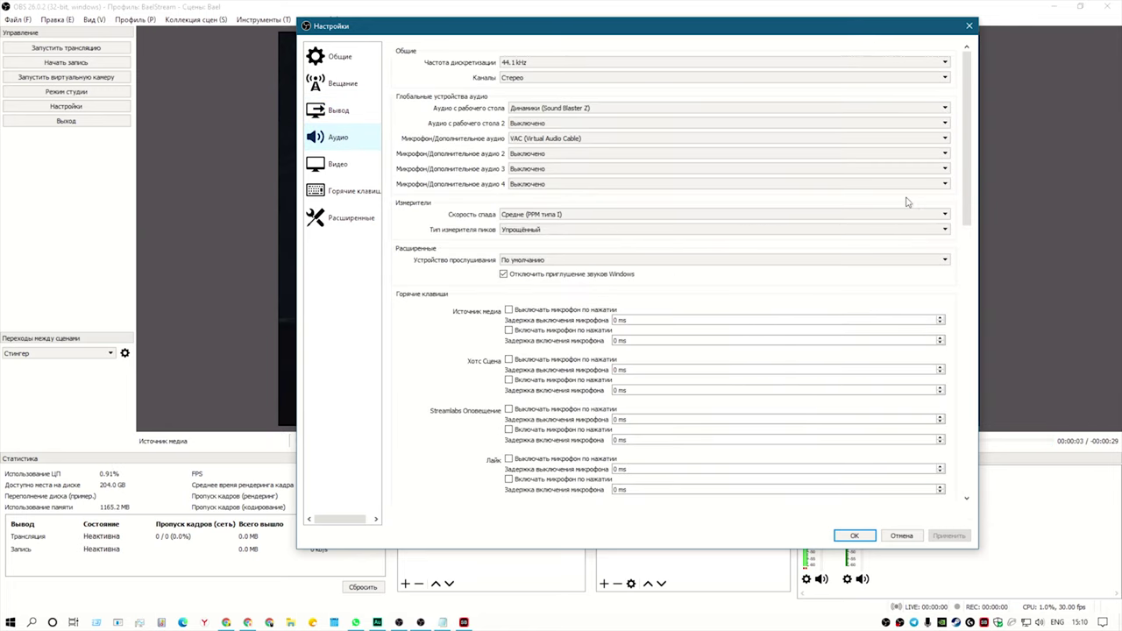
Check the recommended audio sample rate on the YouTube Help page in the browser and return to OBS
drag(967, 202, 983, 152)
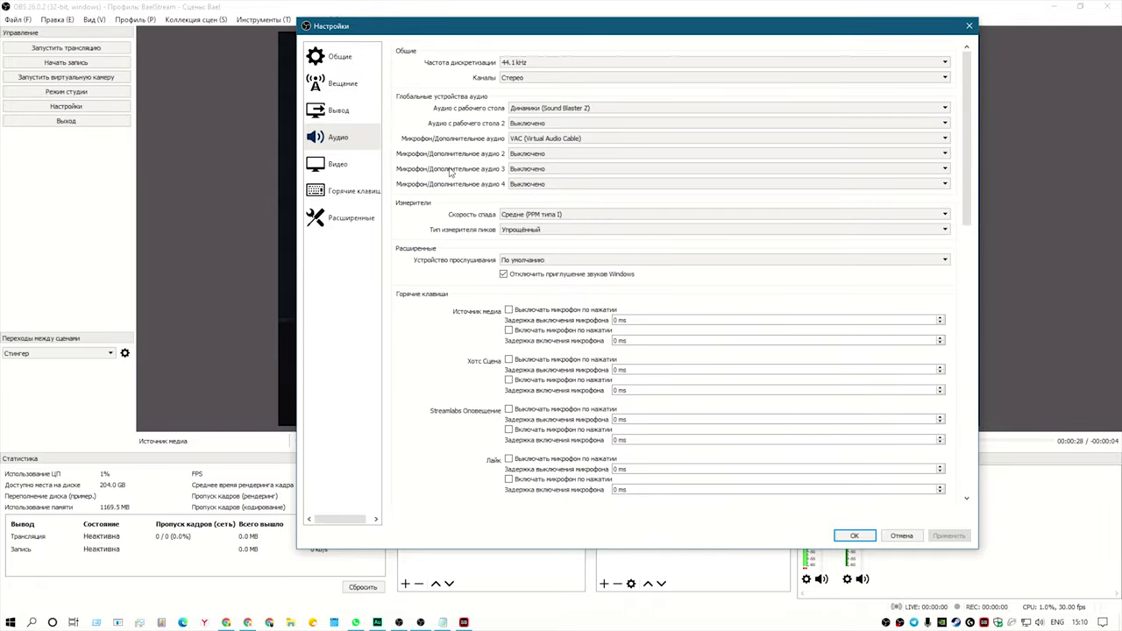
click(226, 622)
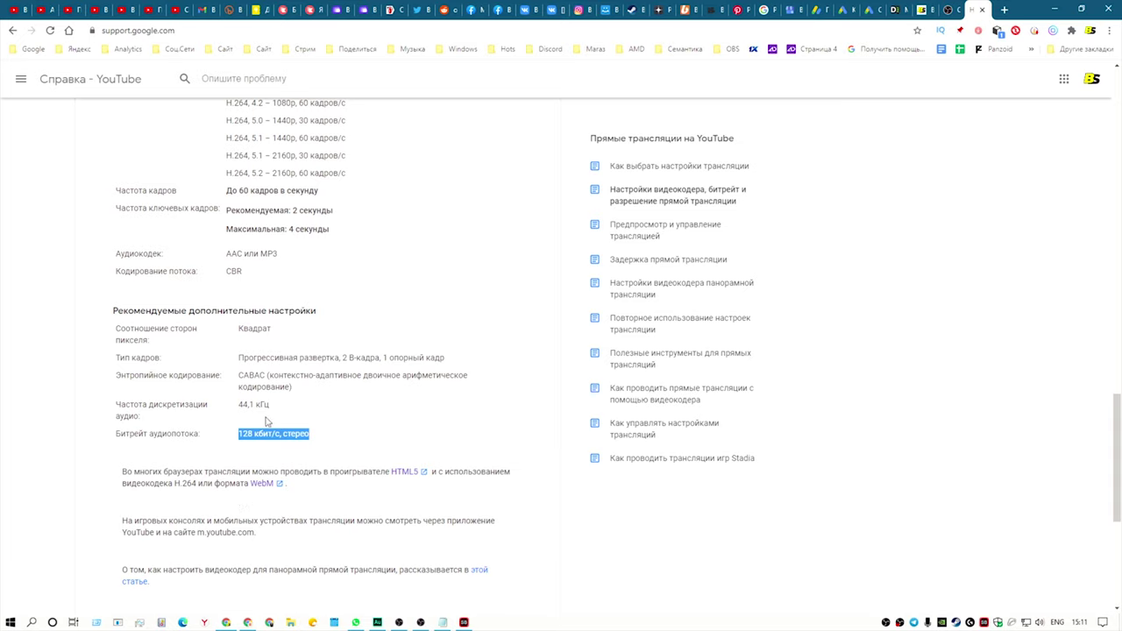
drag(273, 406, 240, 405)
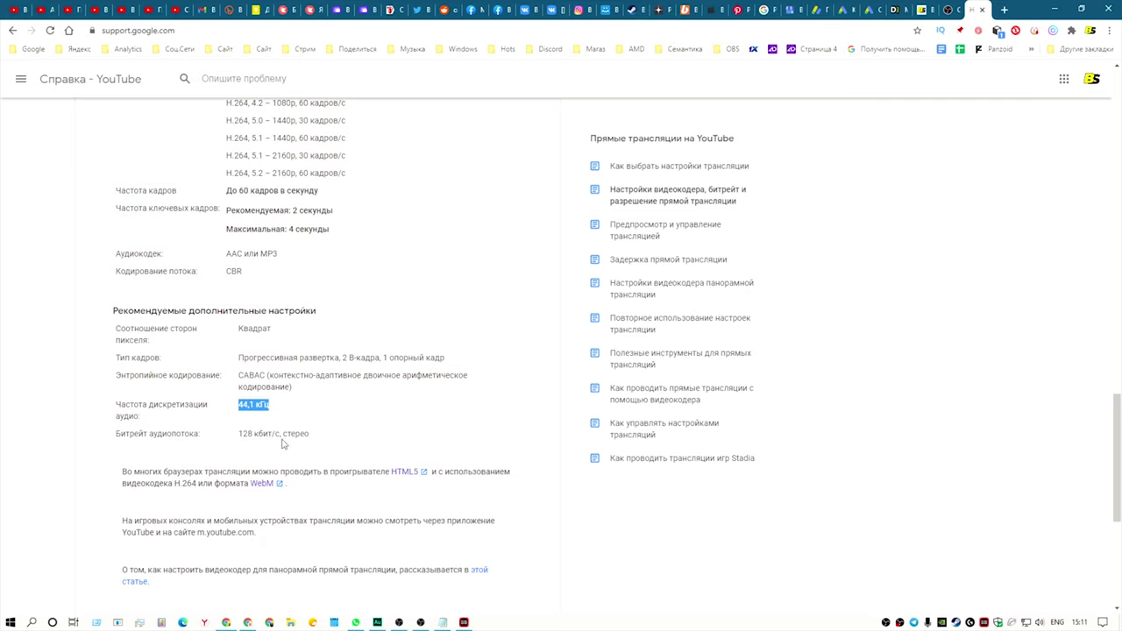
click(1053, 9)
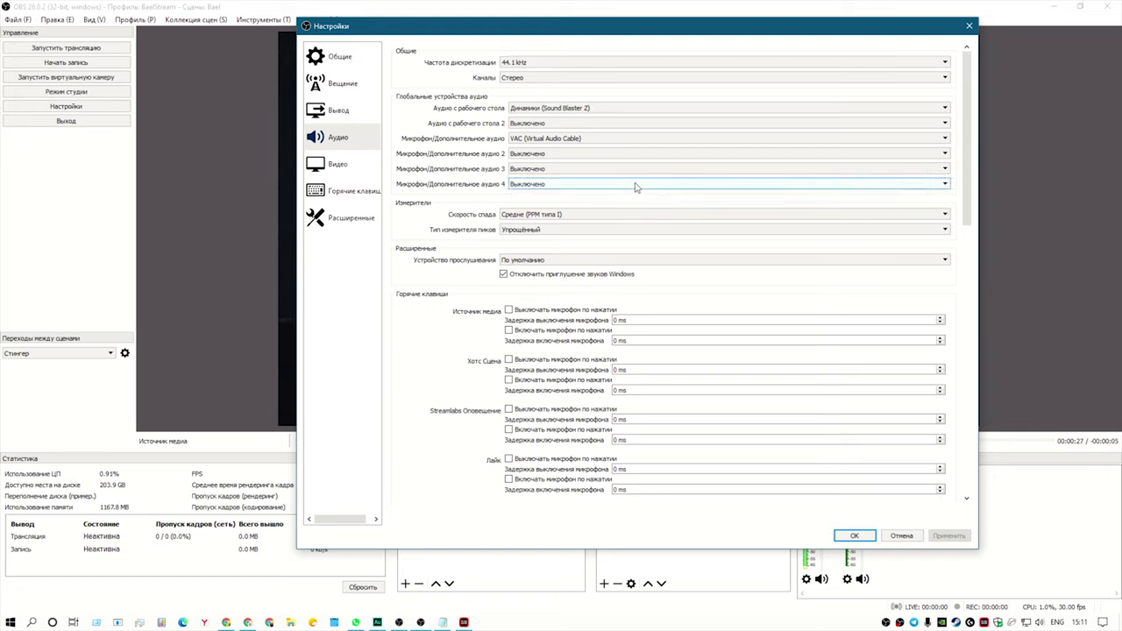
Look through the available sample rate and channel options in the Audio settings without changing them
click(529, 65)
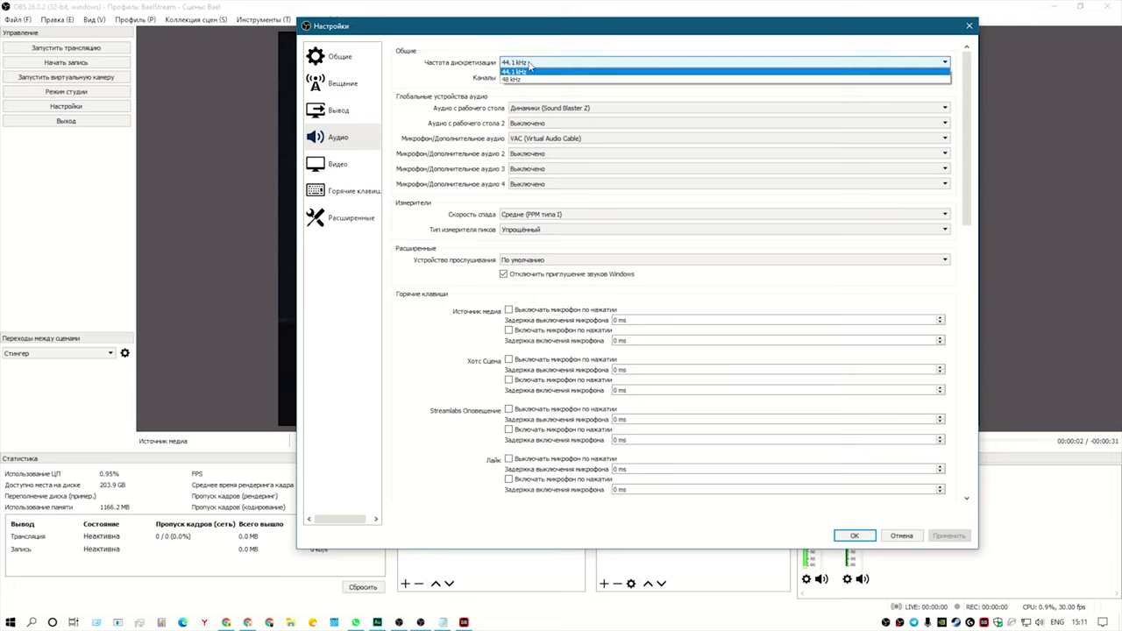
click(529, 65)
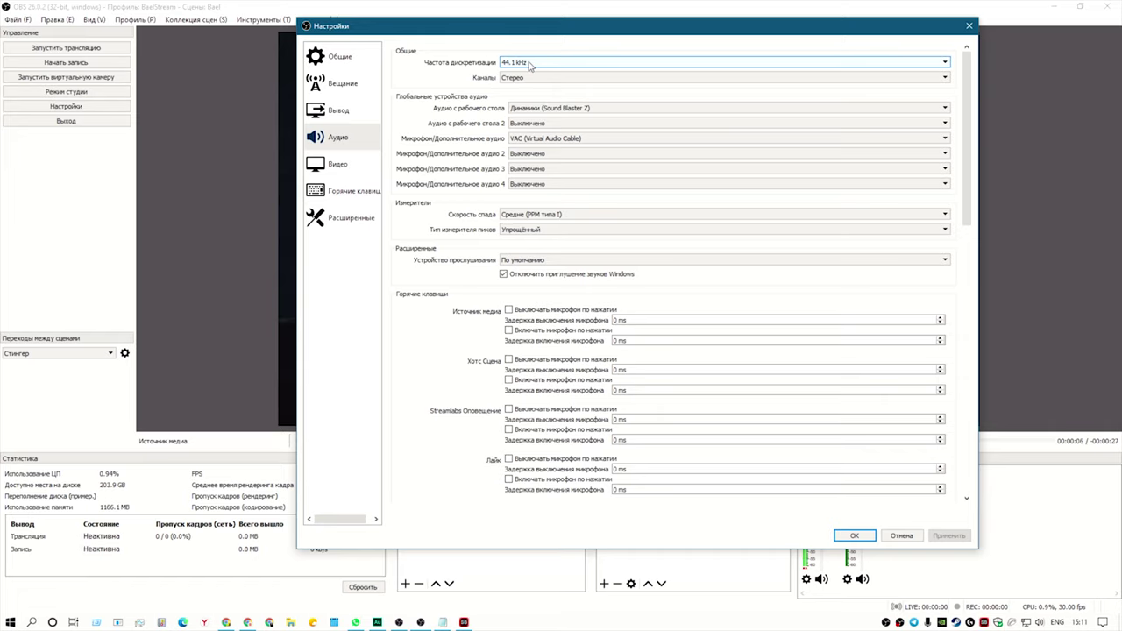
click(529, 78)
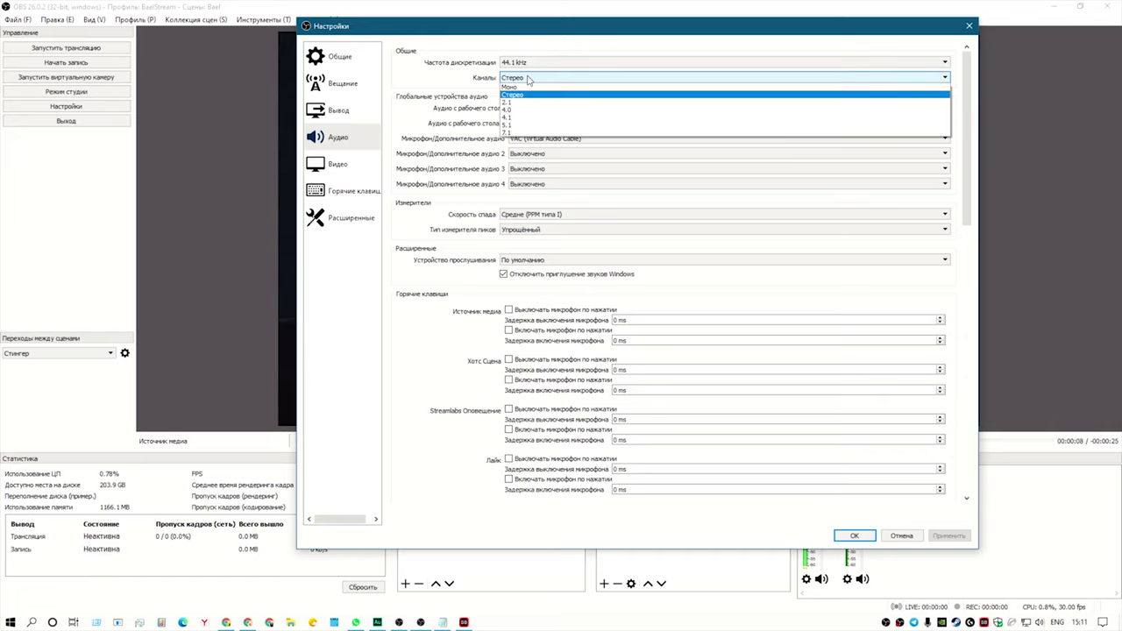
click(528, 78)
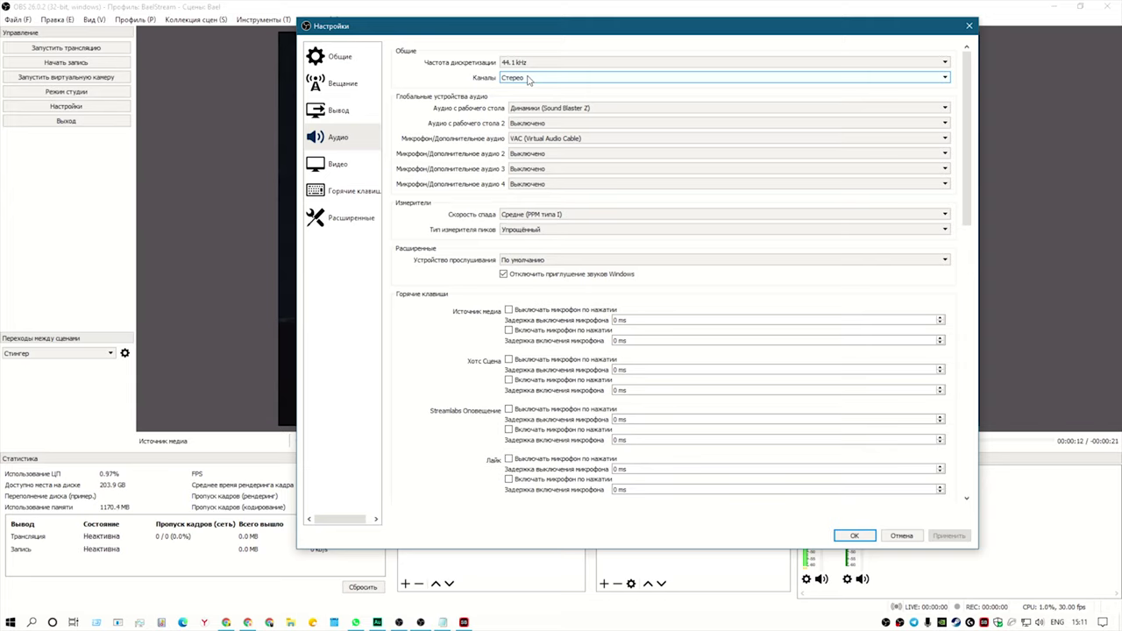
Switch the audio channels to Mono and set them back to Stereo
click(529, 78)
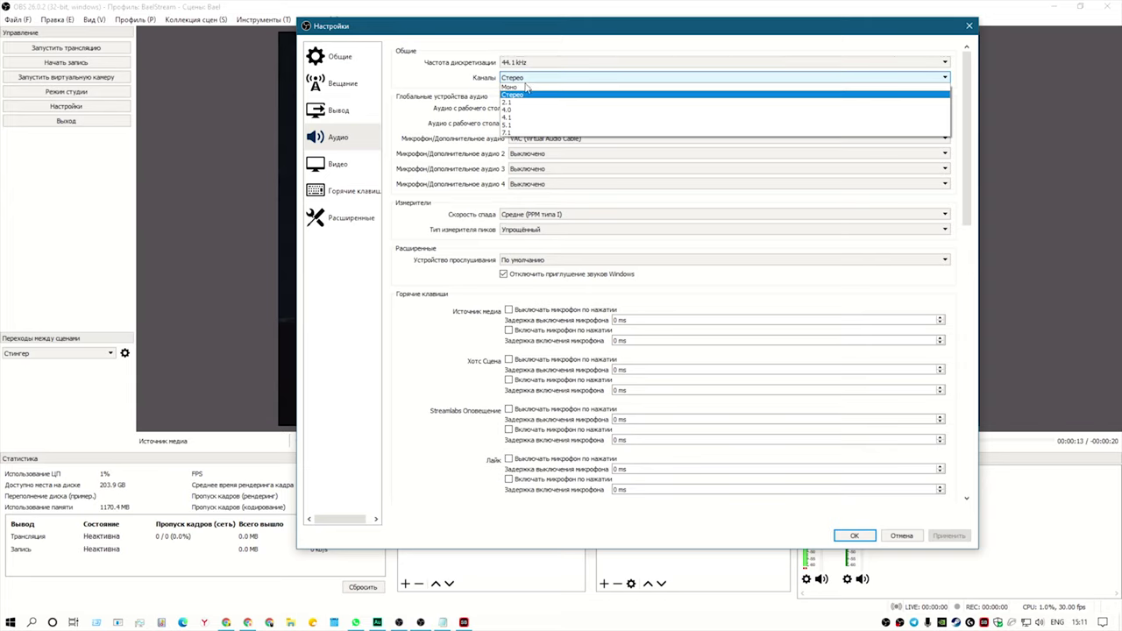
click(526, 88)
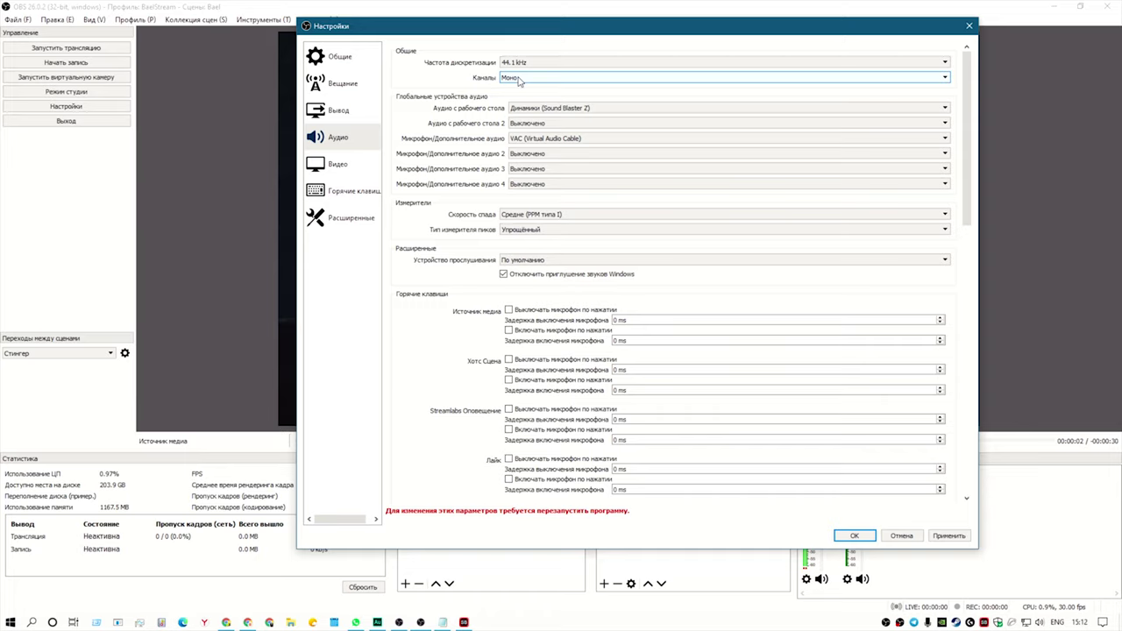
click(519, 81)
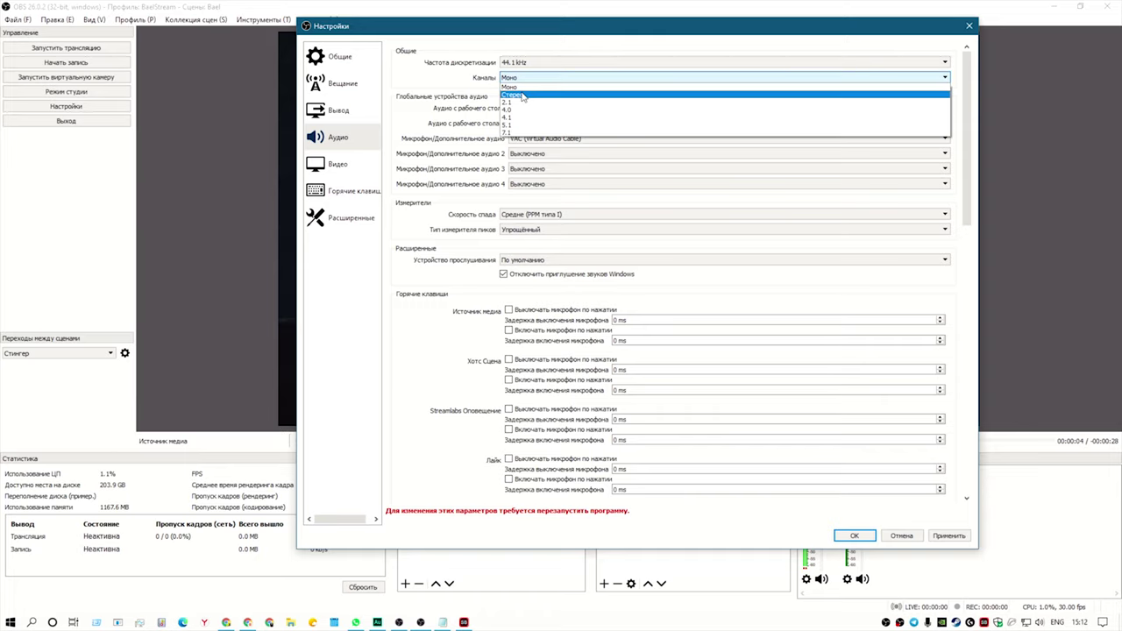
click(535, 97)
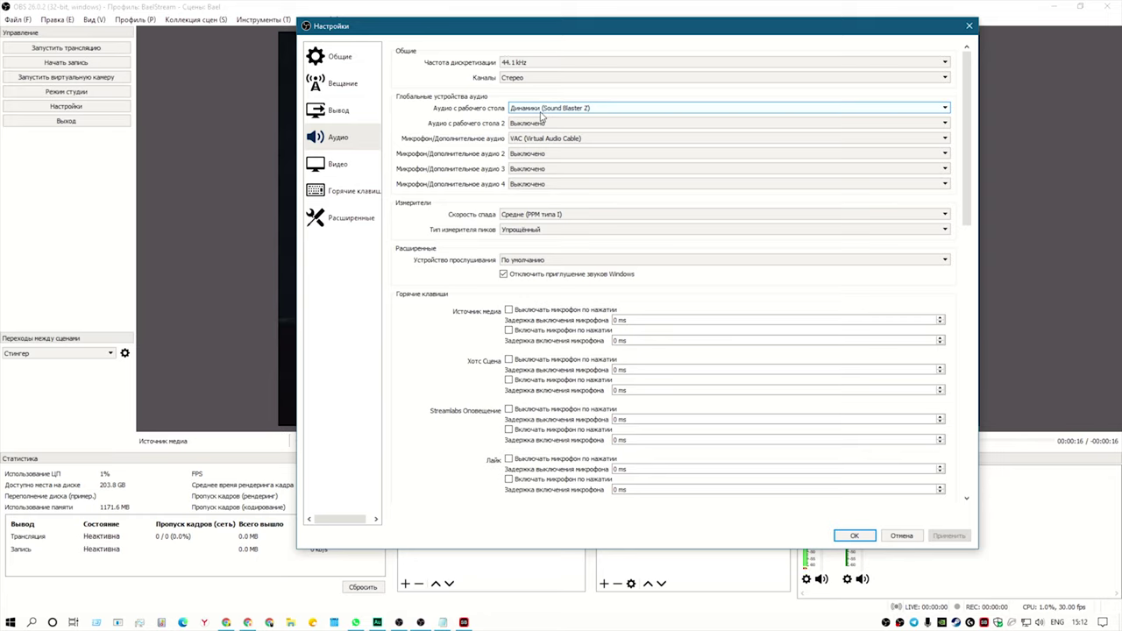
Recheck the sample rate options, glance at the streaming, output and video settings and return to the Audio settings
click(527, 65)
click(527, 66)
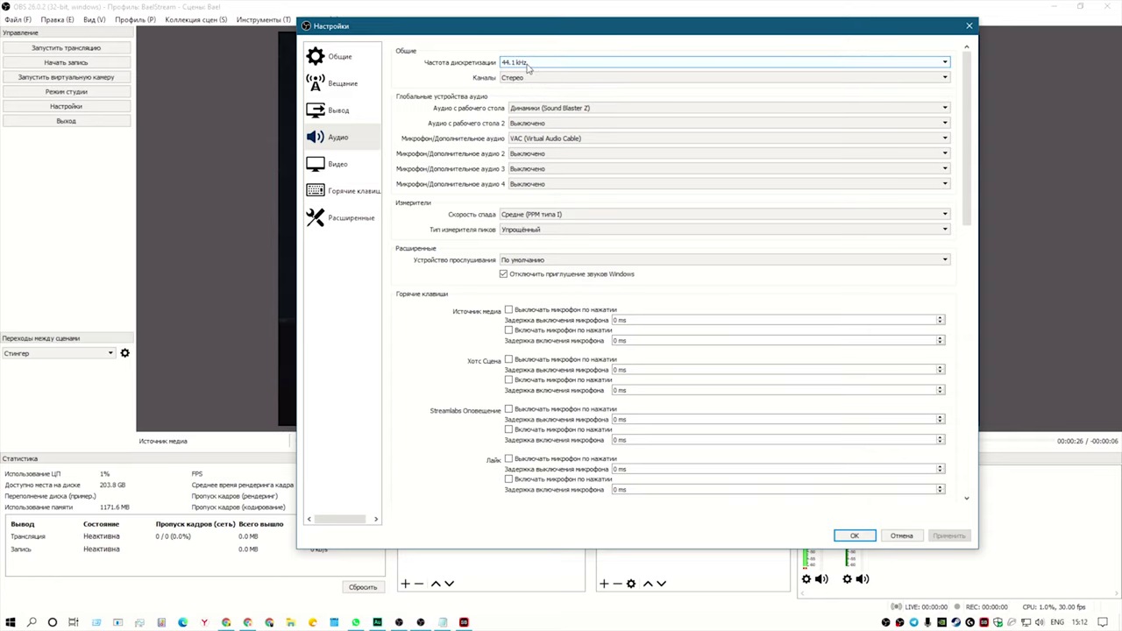
click(348, 87)
click(349, 110)
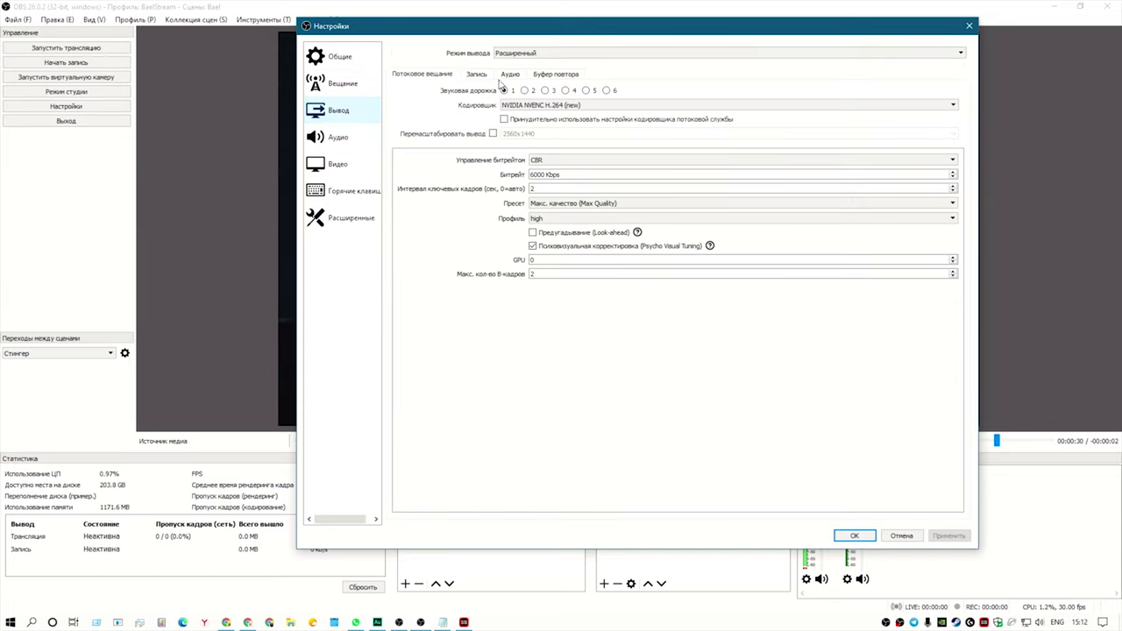
click(505, 76)
click(359, 165)
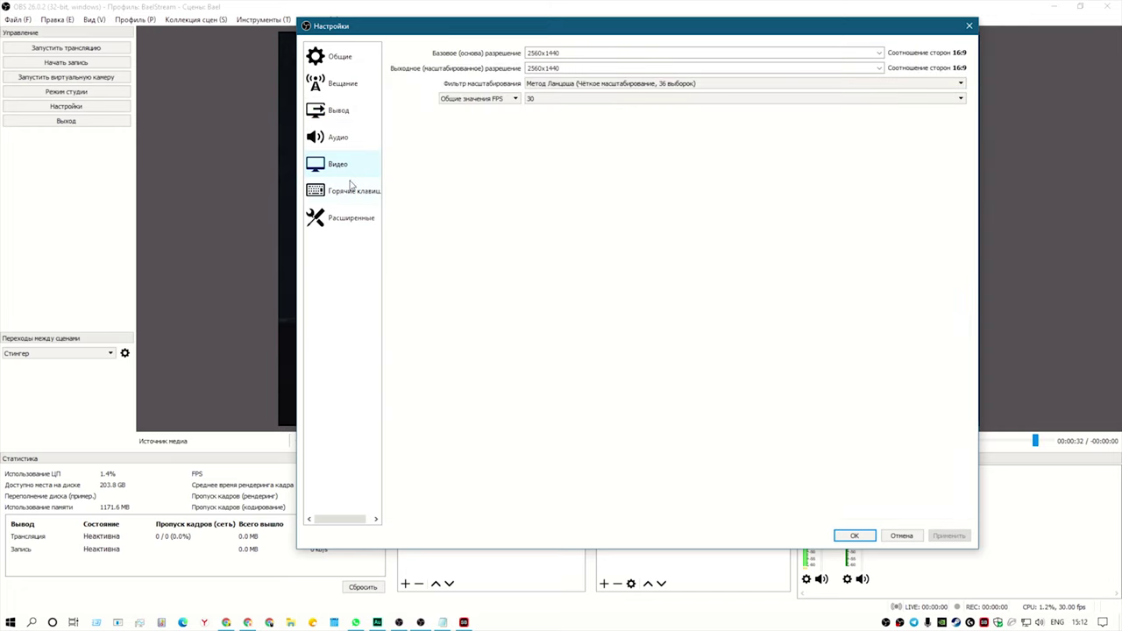
click(339, 138)
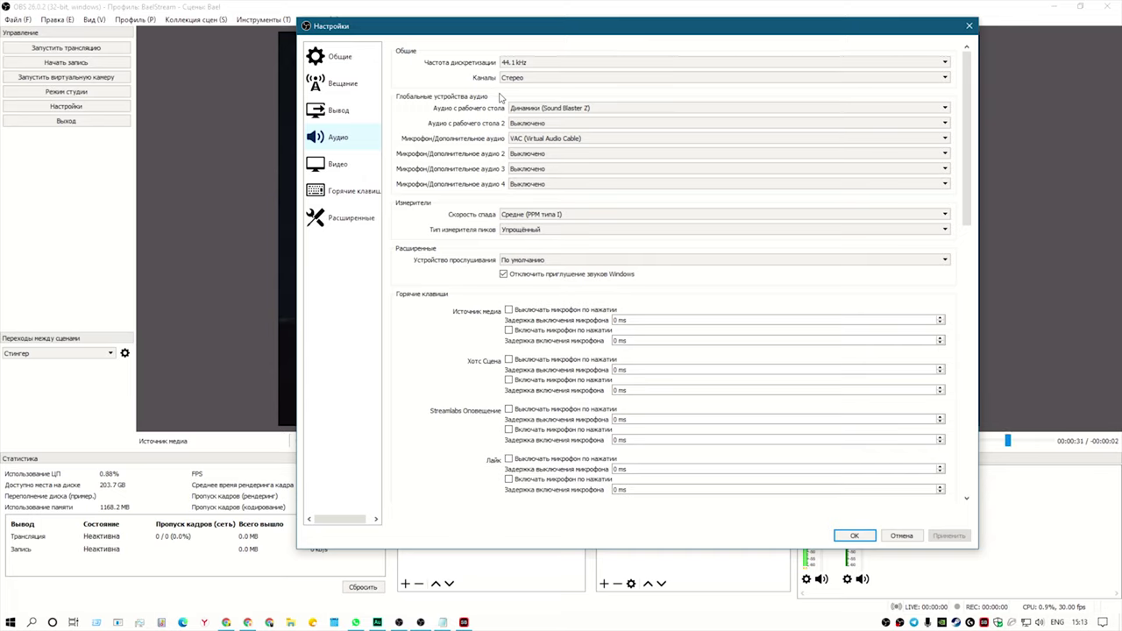
Examine the device choices for desktop audio and the first microphone, and close the settings with OK
click(543, 108)
click(545, 112)
click(541, 139)
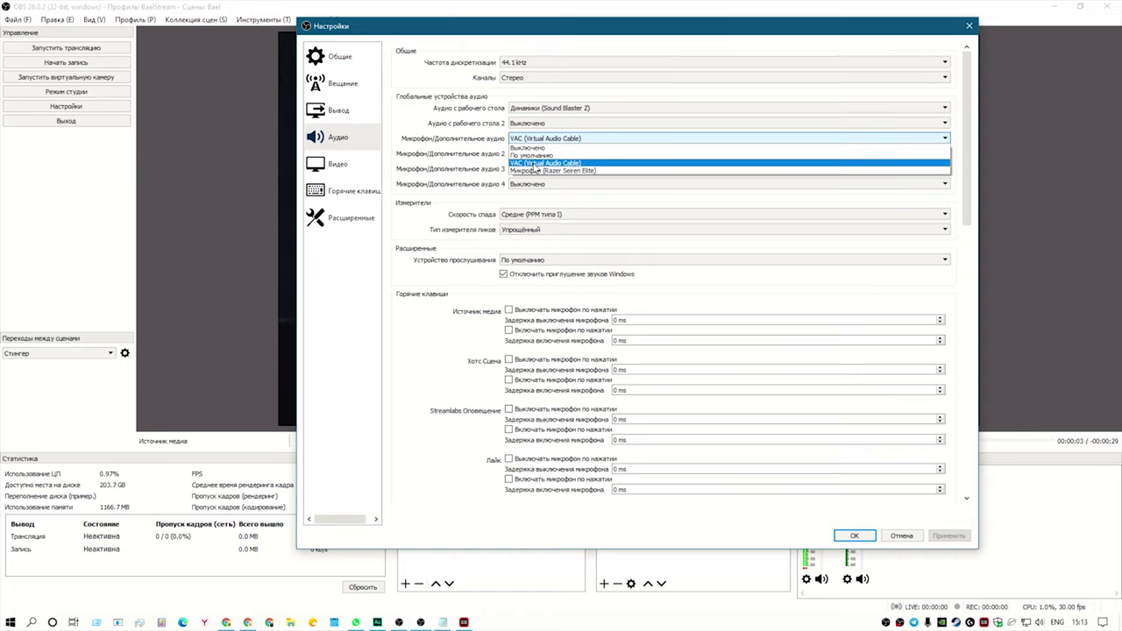
click(411, 138)
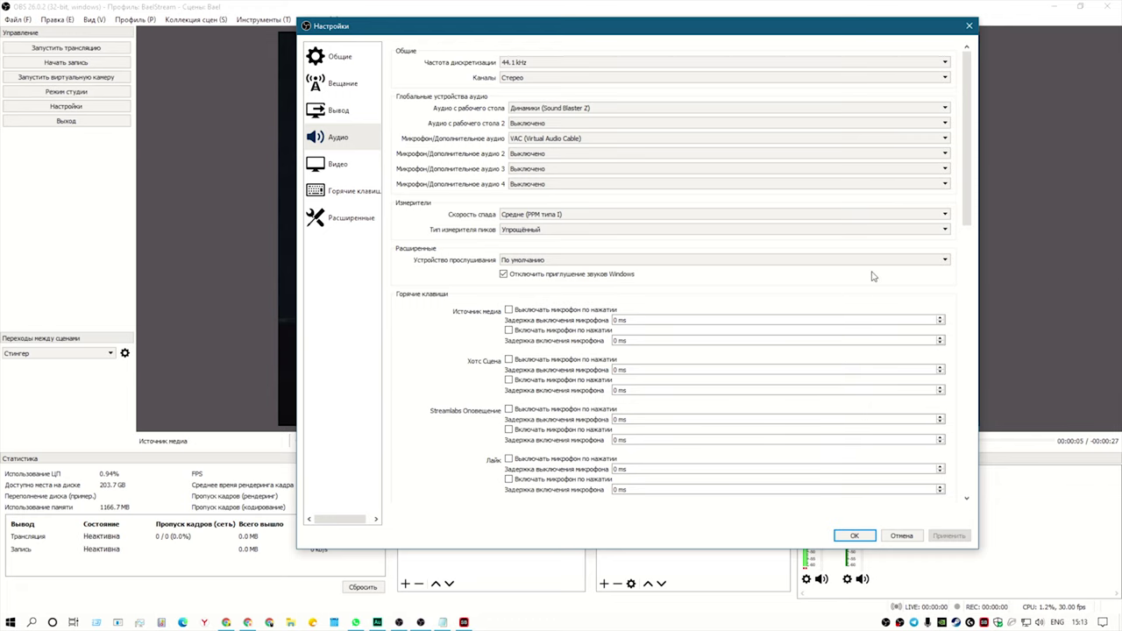
mouse_move(967, 140)
mouse_down()
mouse_move(967, 417)
mouse_move(956, 143)
mouse_up()
click(850, 539)
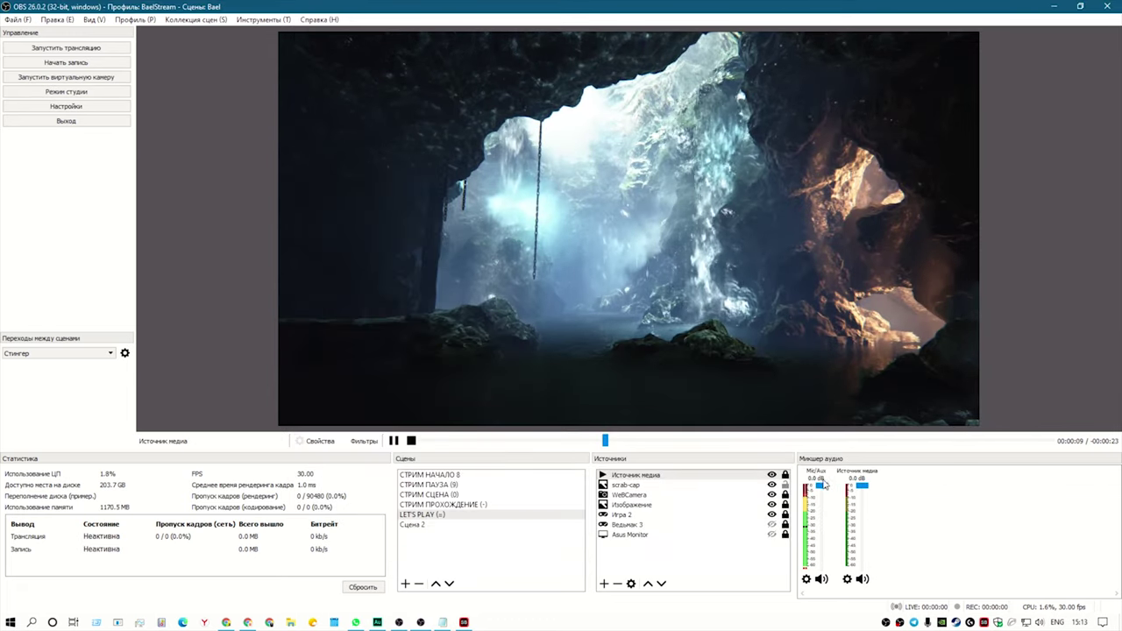
Turn off the audio mixer's vertical layout and turn it back on
right_click(927, 496)
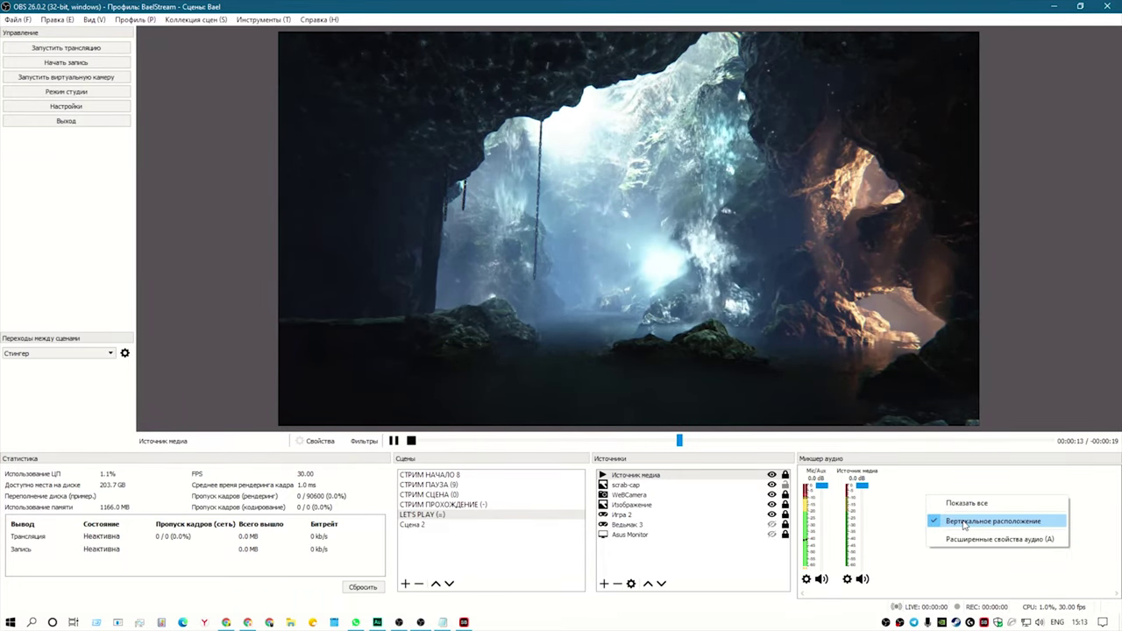
click(964, 523)
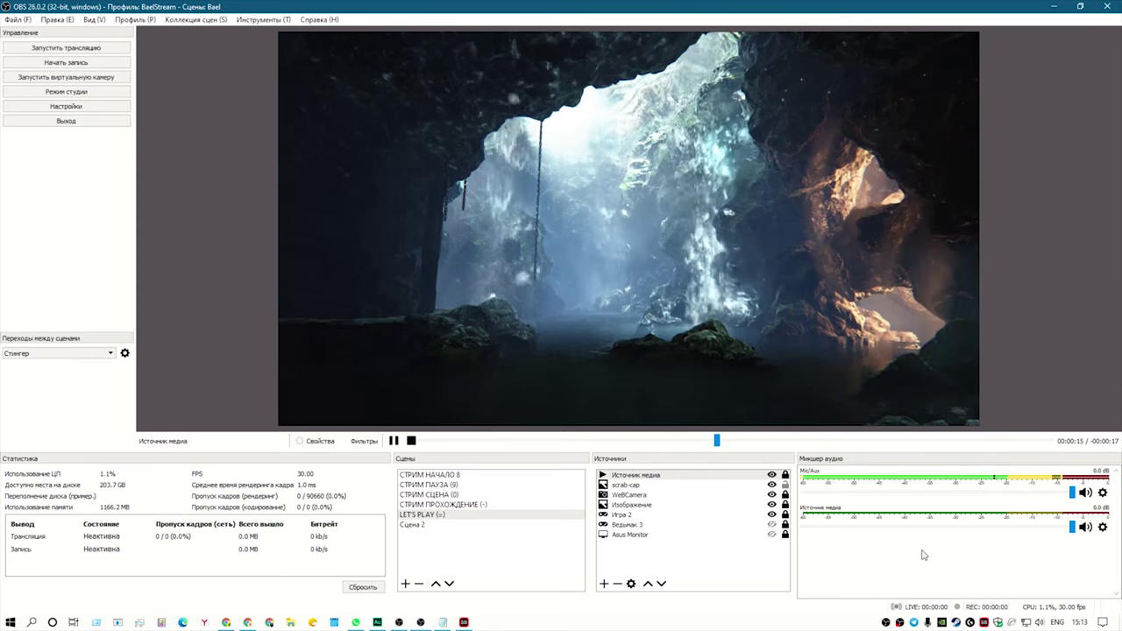
right_click(923, 555)
click(965, 574)
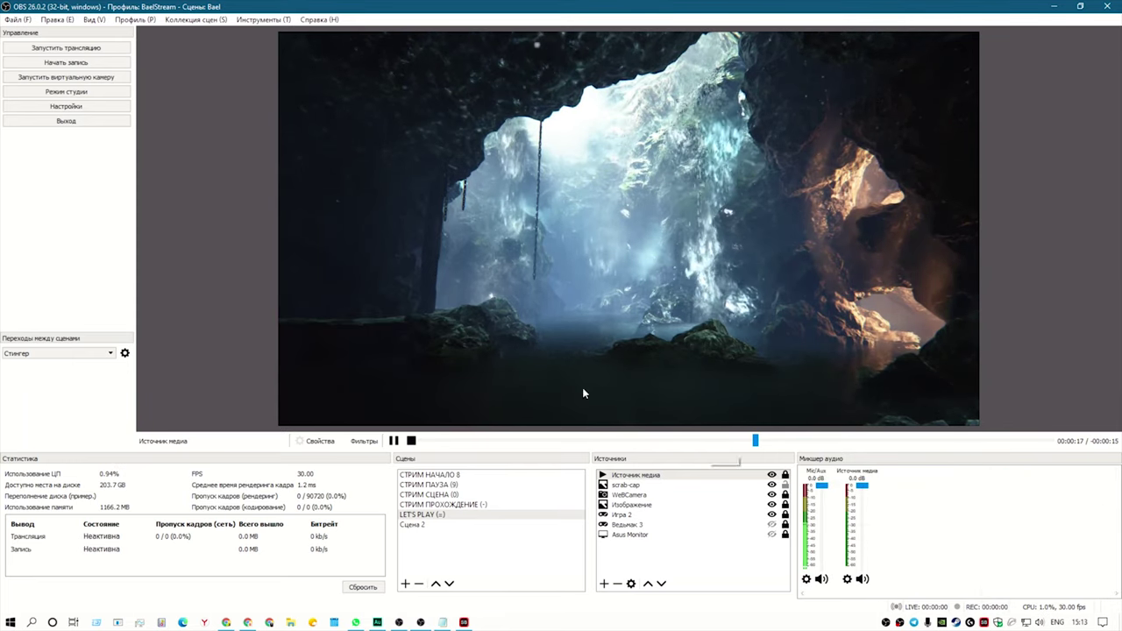
Reopen the settings on the Video section and reposition and enlarge the settings window
click(66, 106)
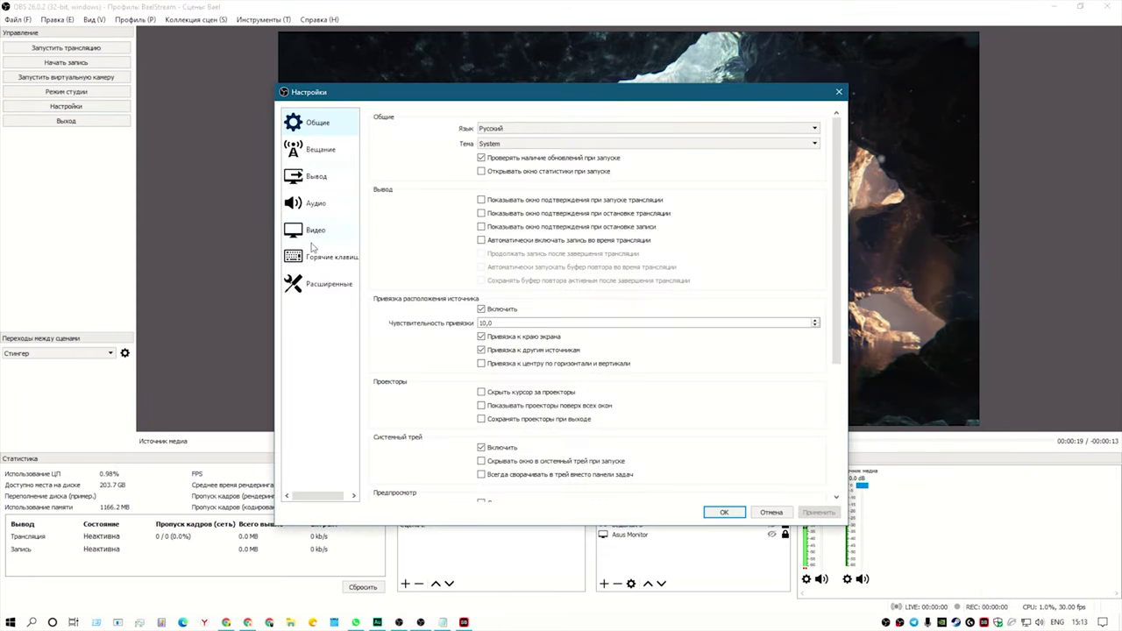
click(314, 237)
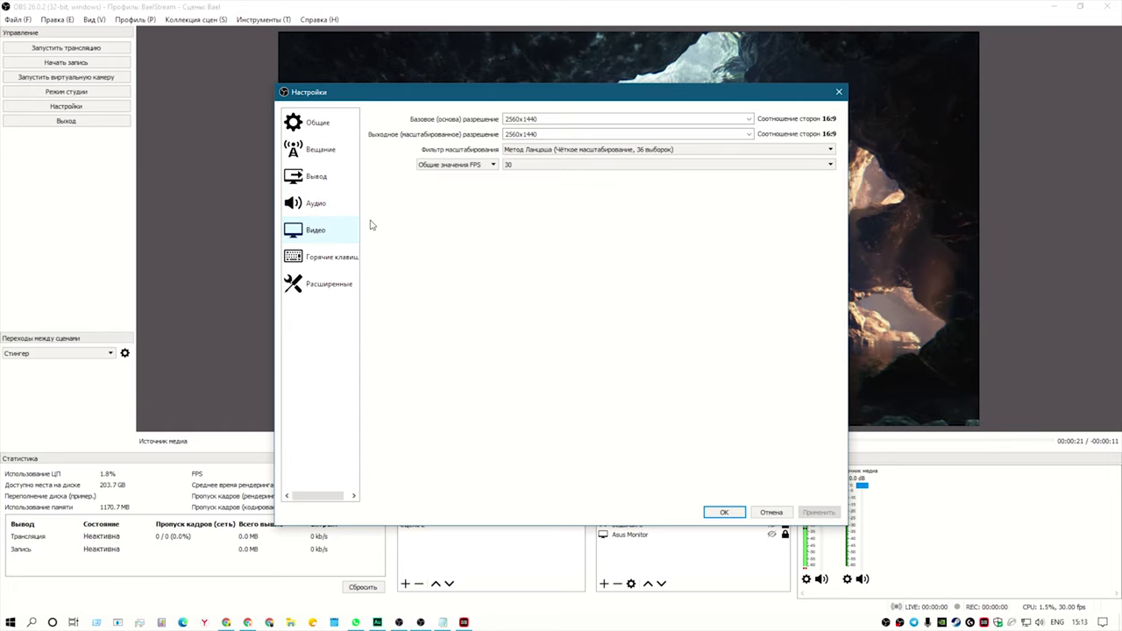
drag(505, 96, 533, 66)
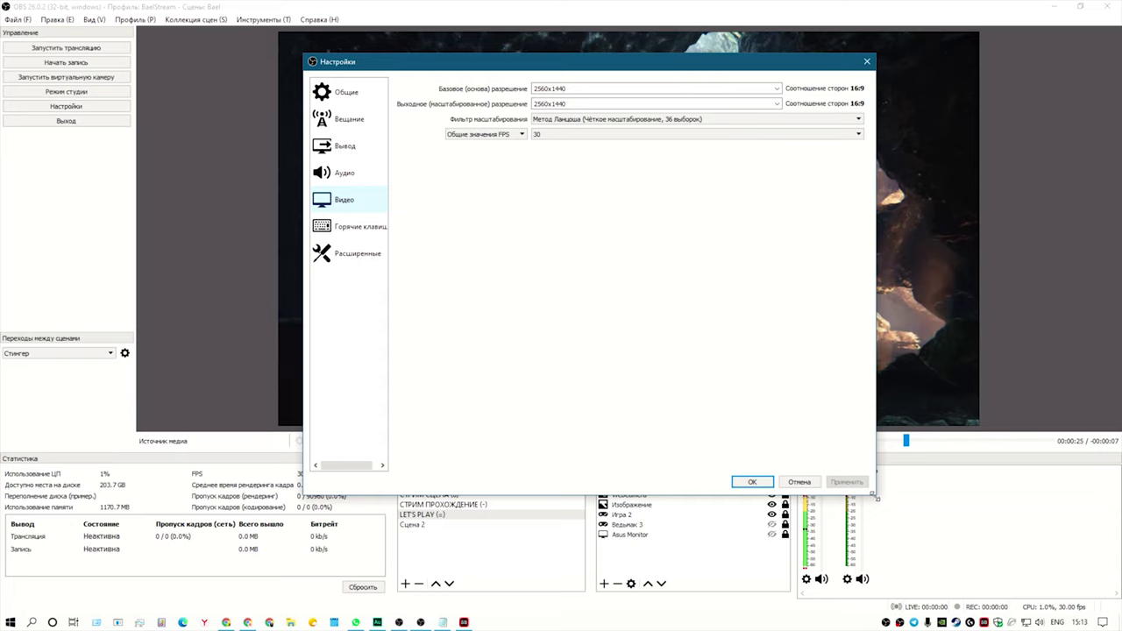
drag(876, 496, 923, 513)
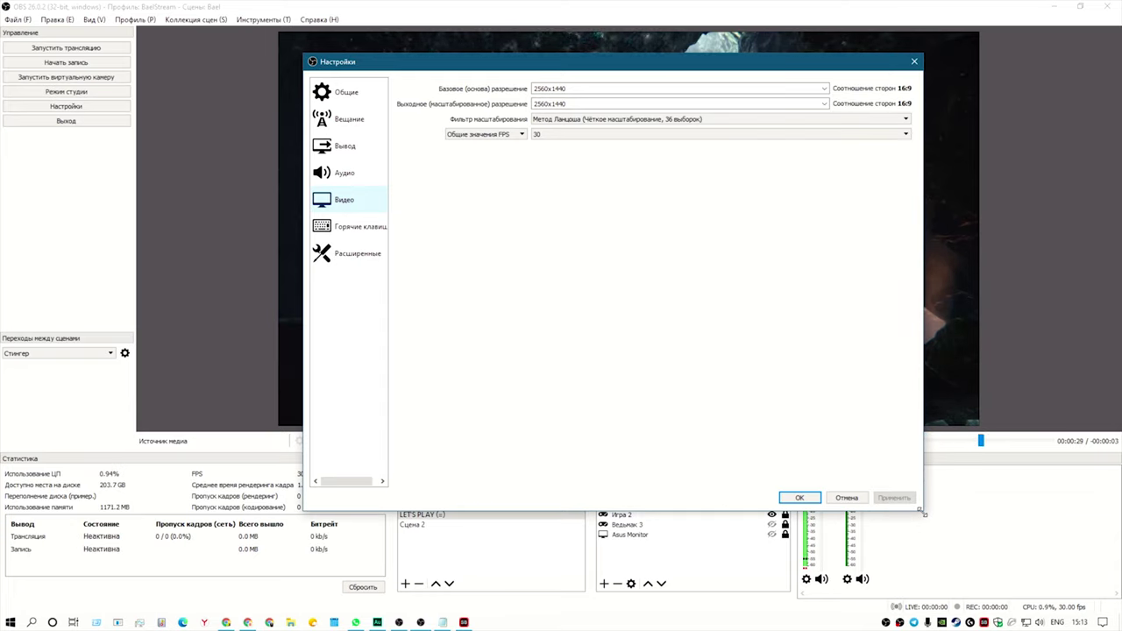
Glance through the streaming, output, advanced and hotkey settings and return to the Video settings
click(352, 128)
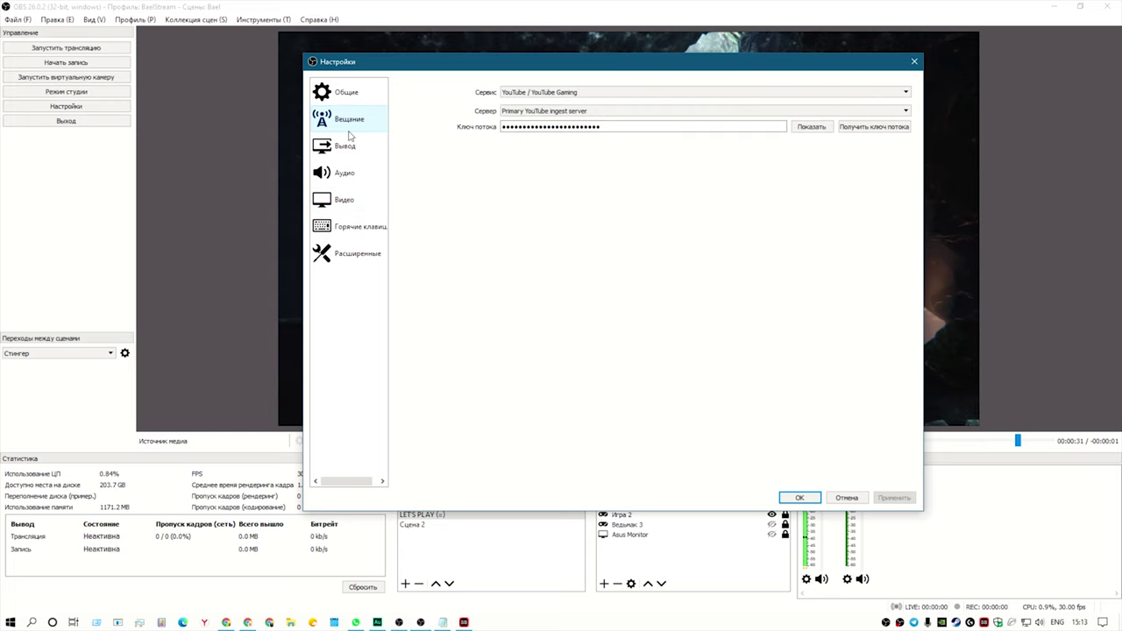
click(348, 148)
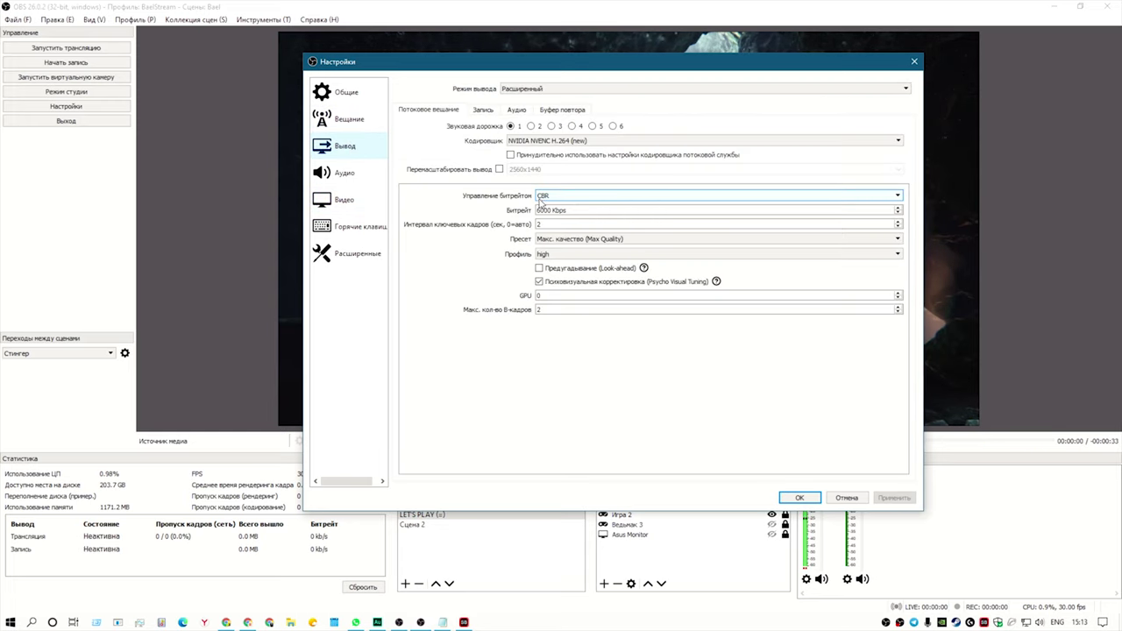
click(353, 263)
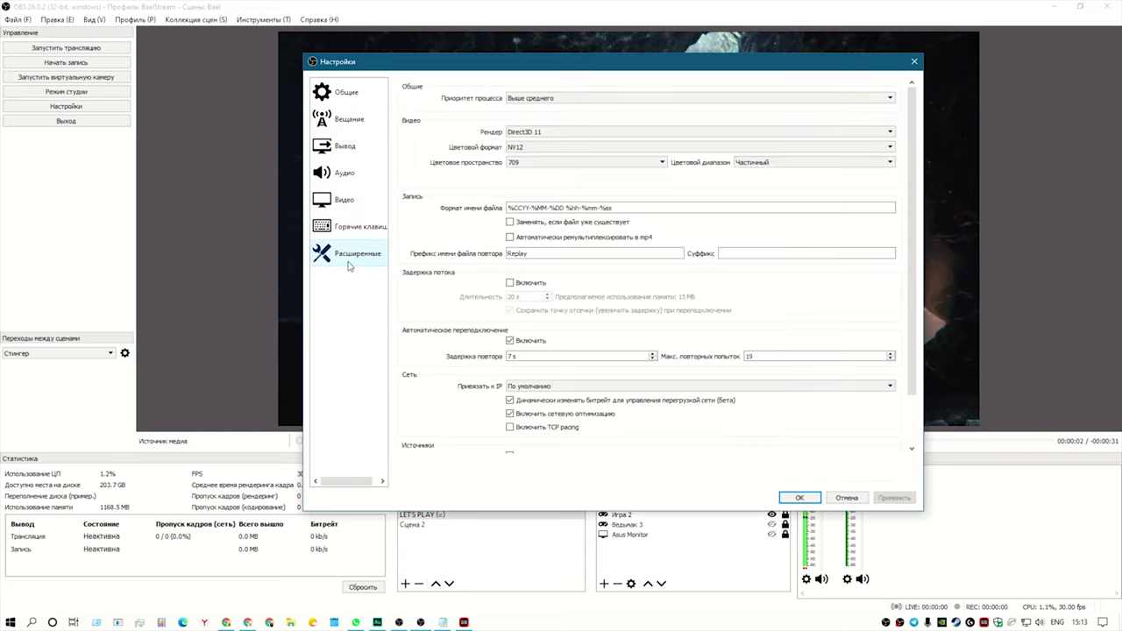
click(350, 228)
click(351, 203)
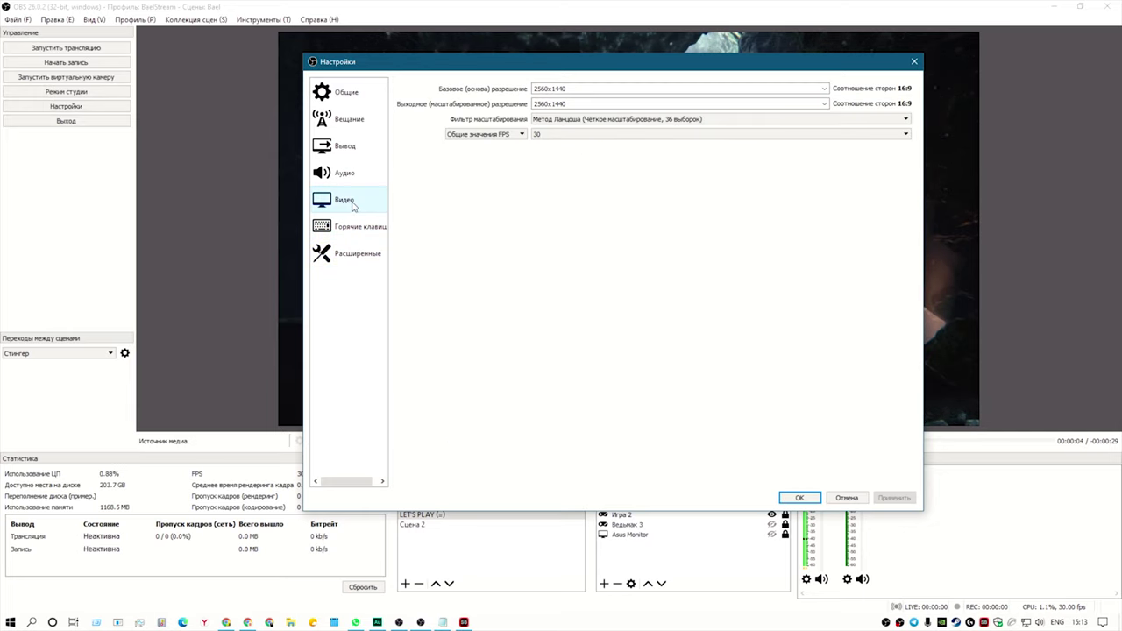
Highlight the base and output resolution values in the Video settings
drag(575, 89, 534, 91)
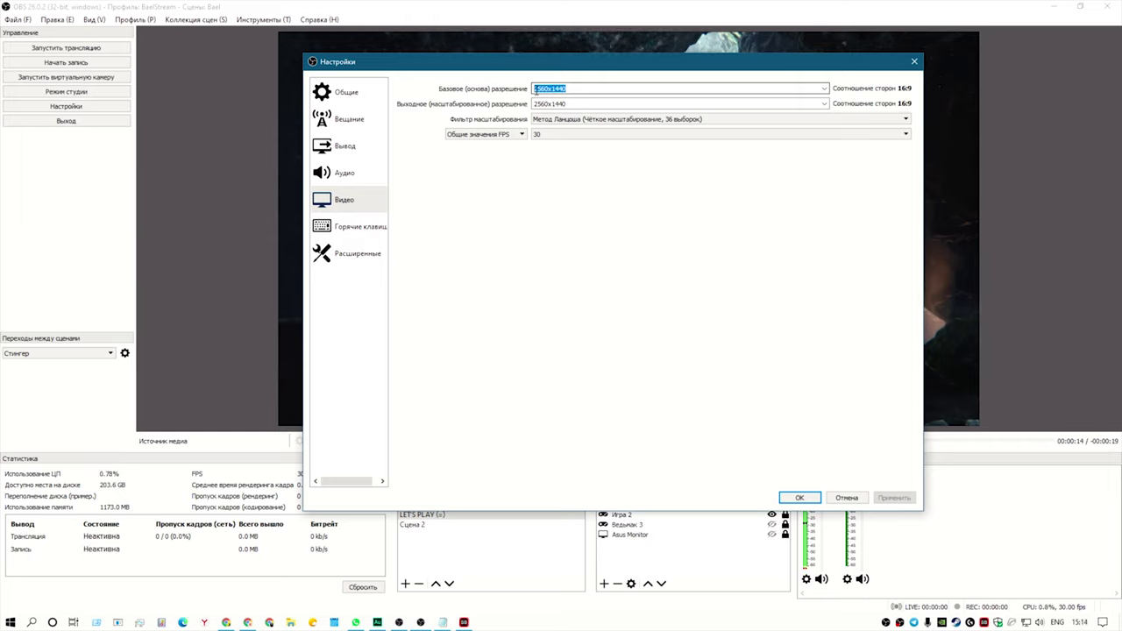
click(558, 104)
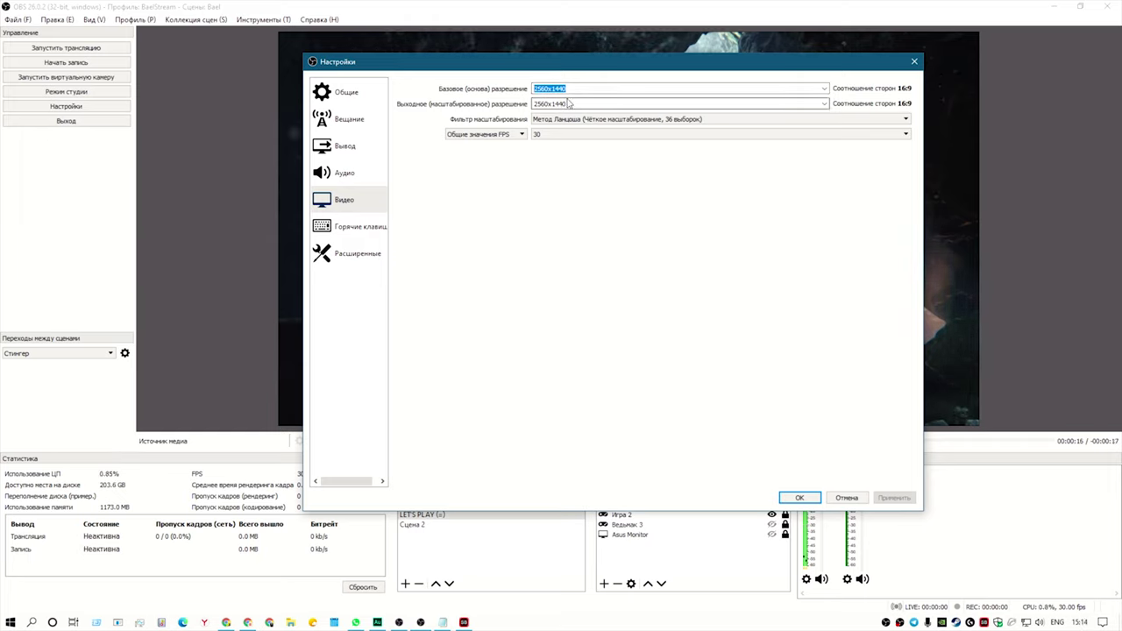
double_click(562, 103)
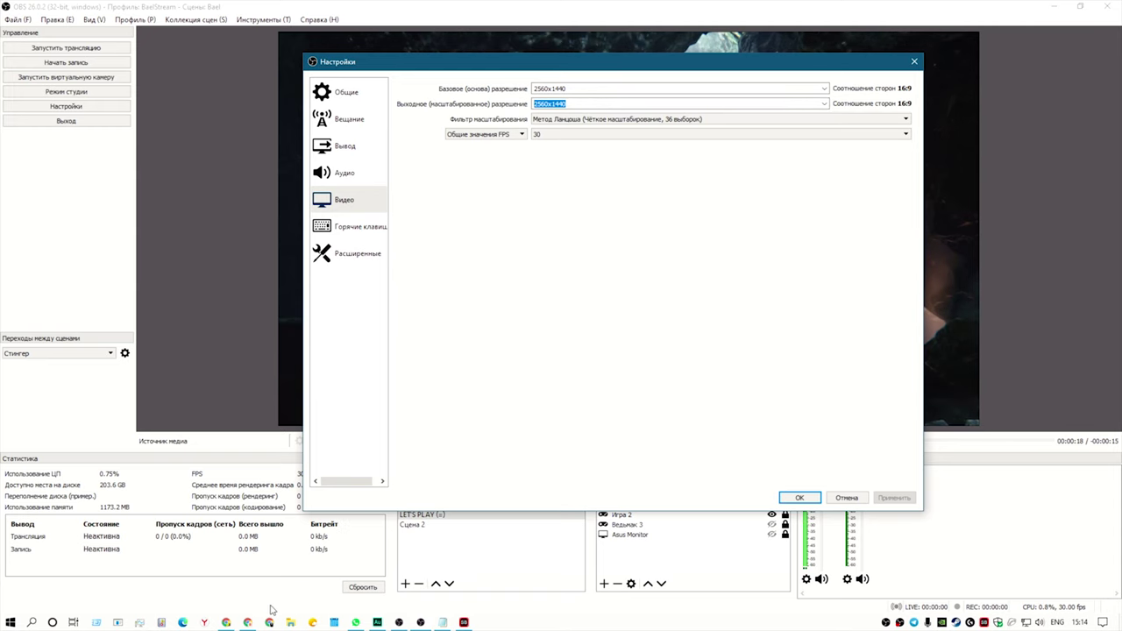
Switch to the YouTube help page and compare the resolution and bitrate ranges for 720p (60 fps) and 1080p
key(alt+Tab)
scroll(196, 431, up, 4)
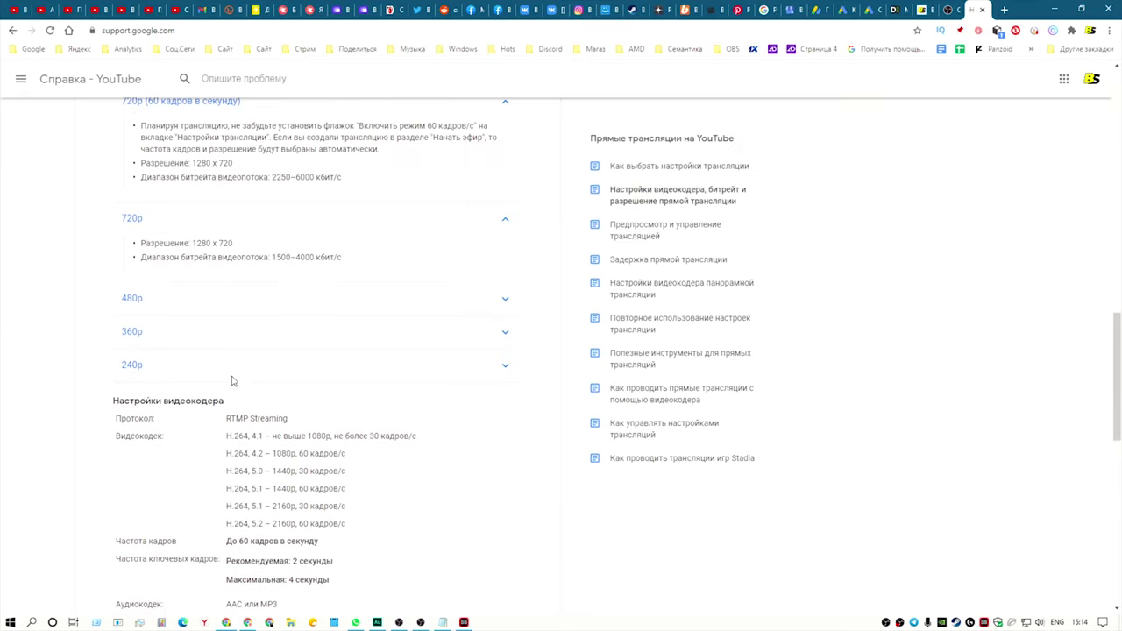
scroll(328, 259, up, 2)
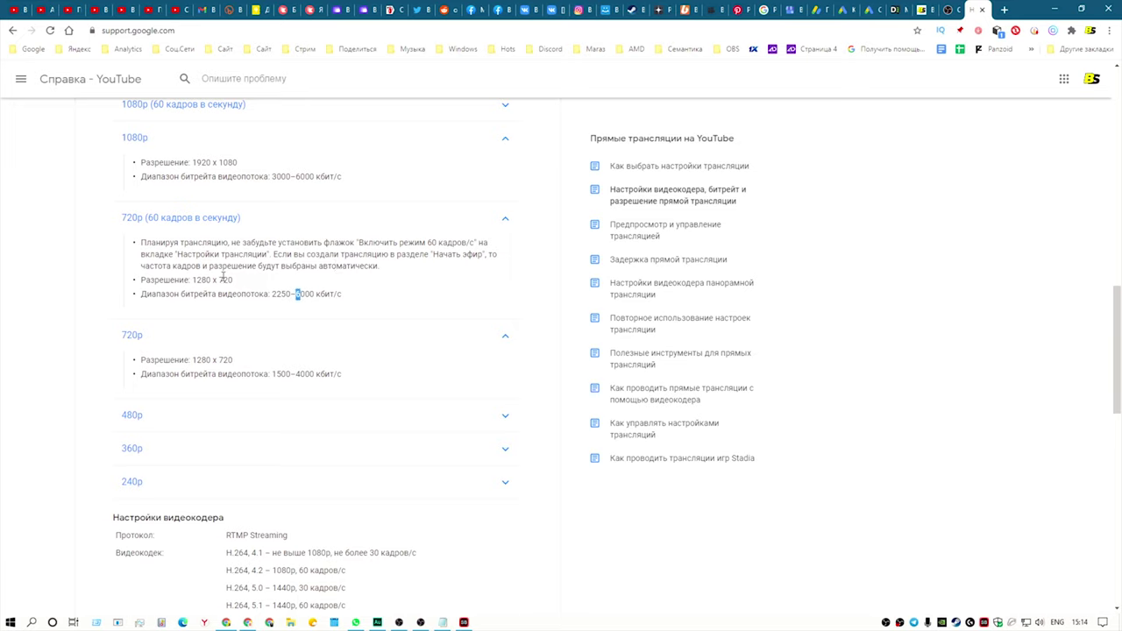
drag(235, 280, 198, 280)
click(195, 162)
double_click(311, 177)
double_click(310, 293)
drag(314, 176, 308, 177)
scroll(289, 189, up, 1)
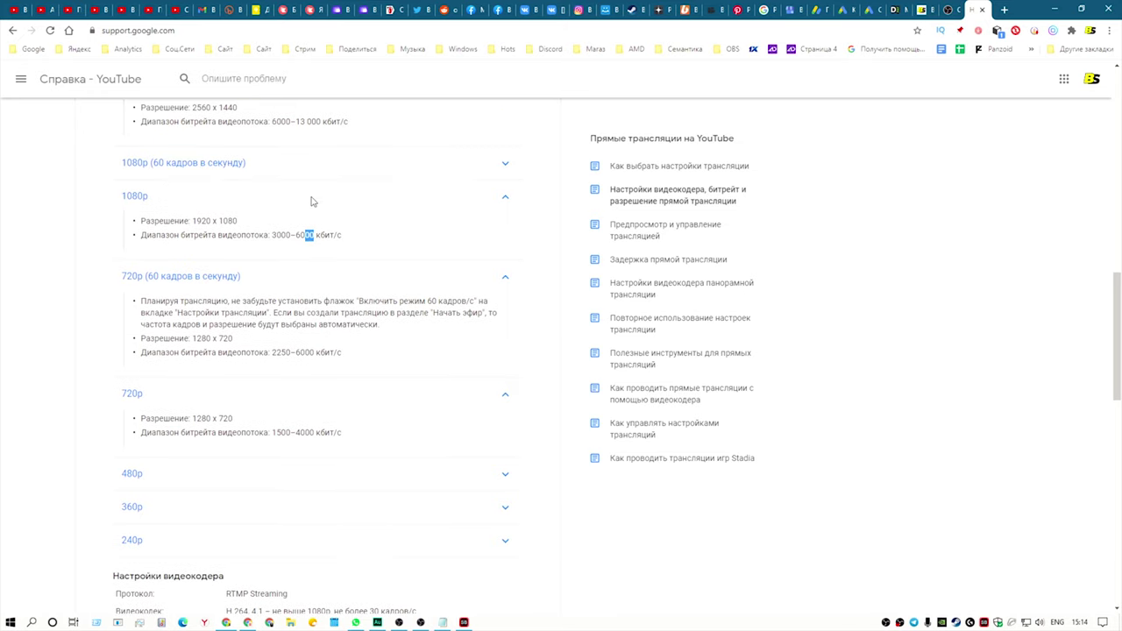
Check the bitrate range for 1080p (60 fps), collapse that section, and highlight the 720p (60 fps) and 1080p bitrates
click(502, 166)
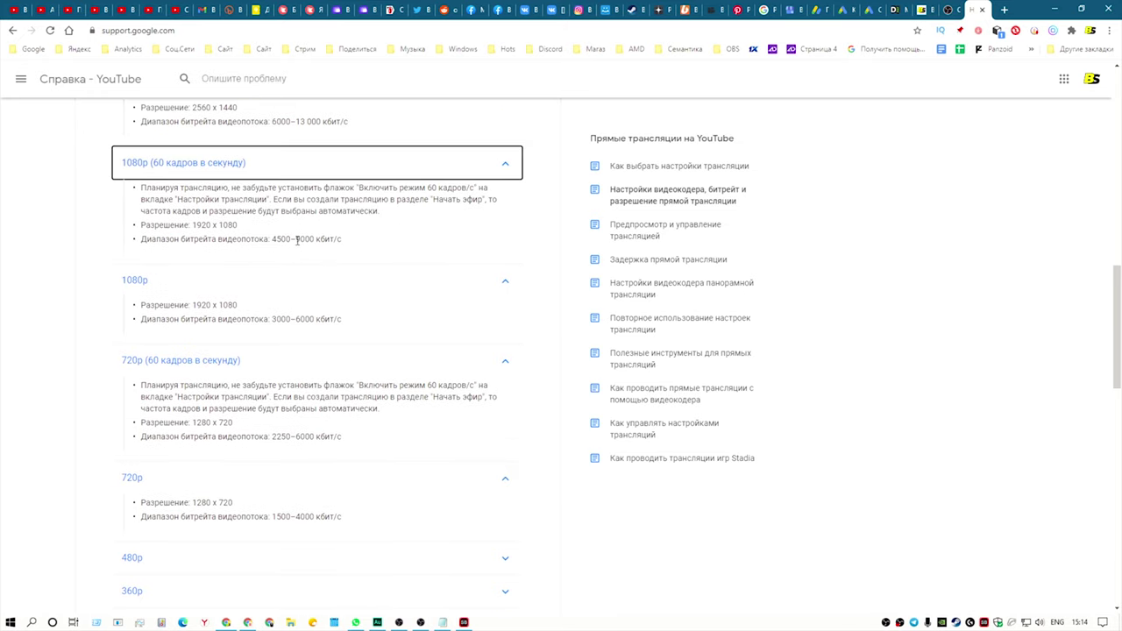
click(300, 241)
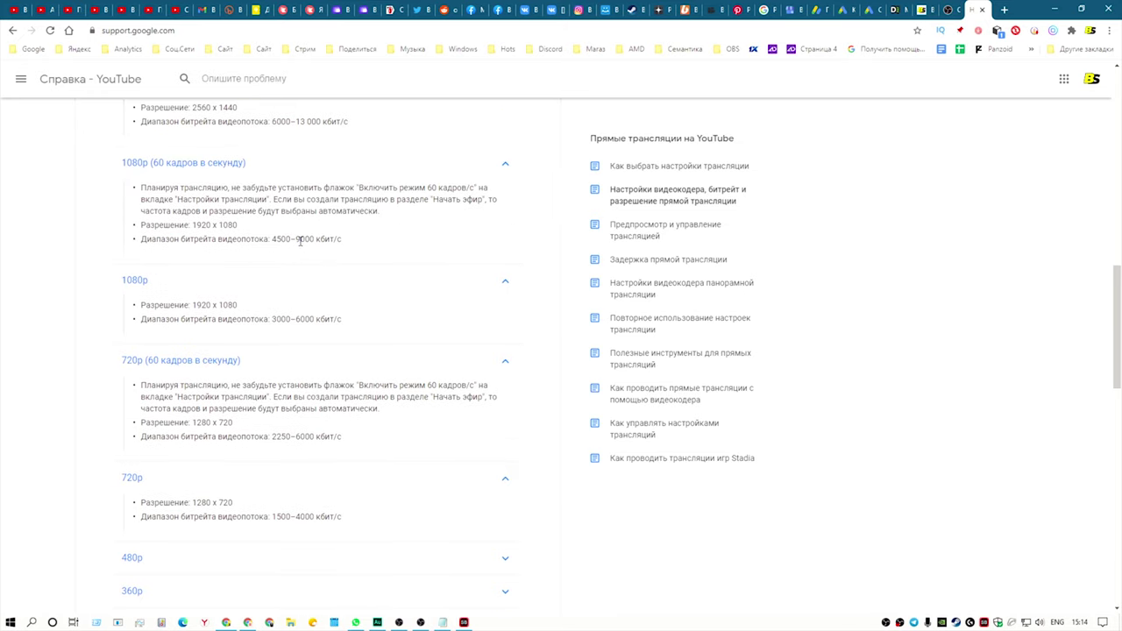
click(503, 165)
double_click(298, 353)
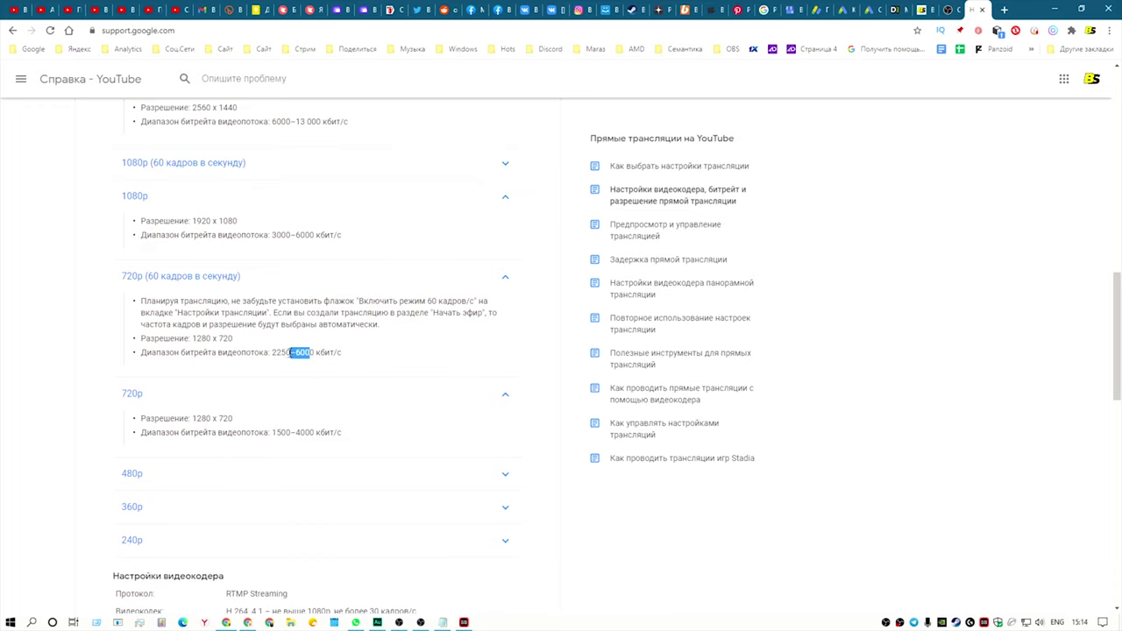
drag(219, 235, 309, 237)
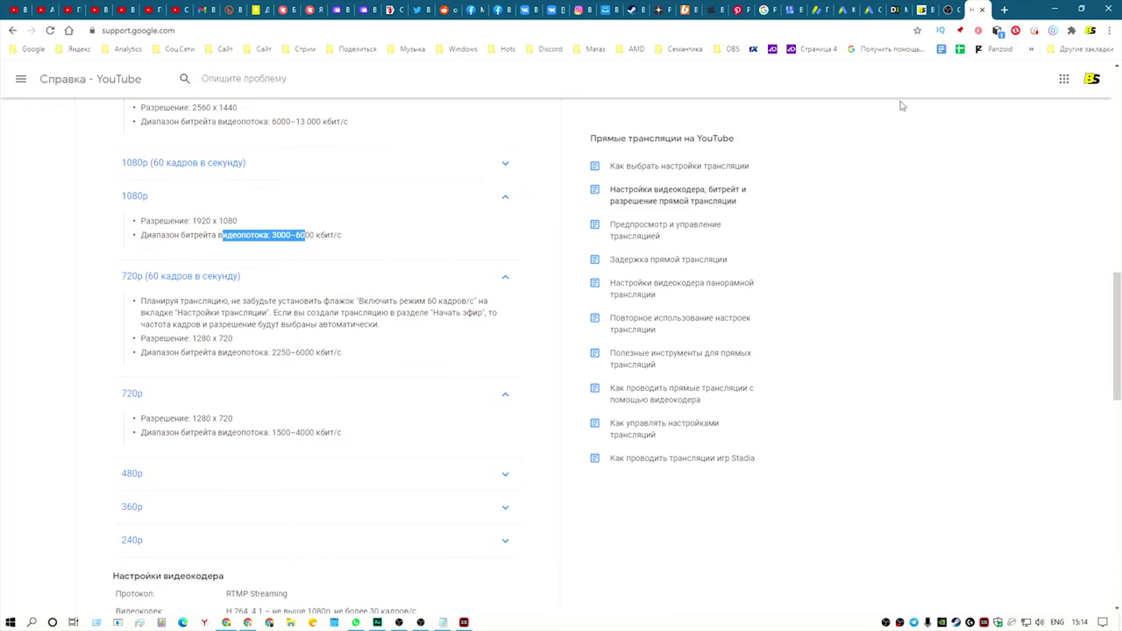
Return to the OBS Video settings, set the FPS to 60 and choose the Lanczos scaling filter (36 samples)
click(1054, 9)
click(571, 136)
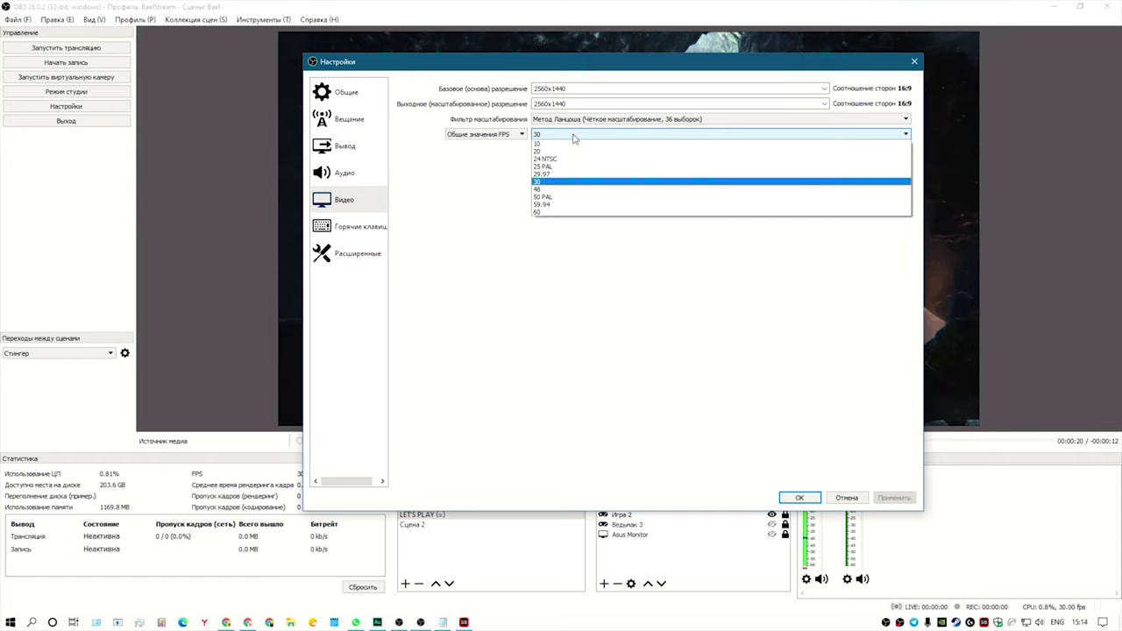
click(561, 213)
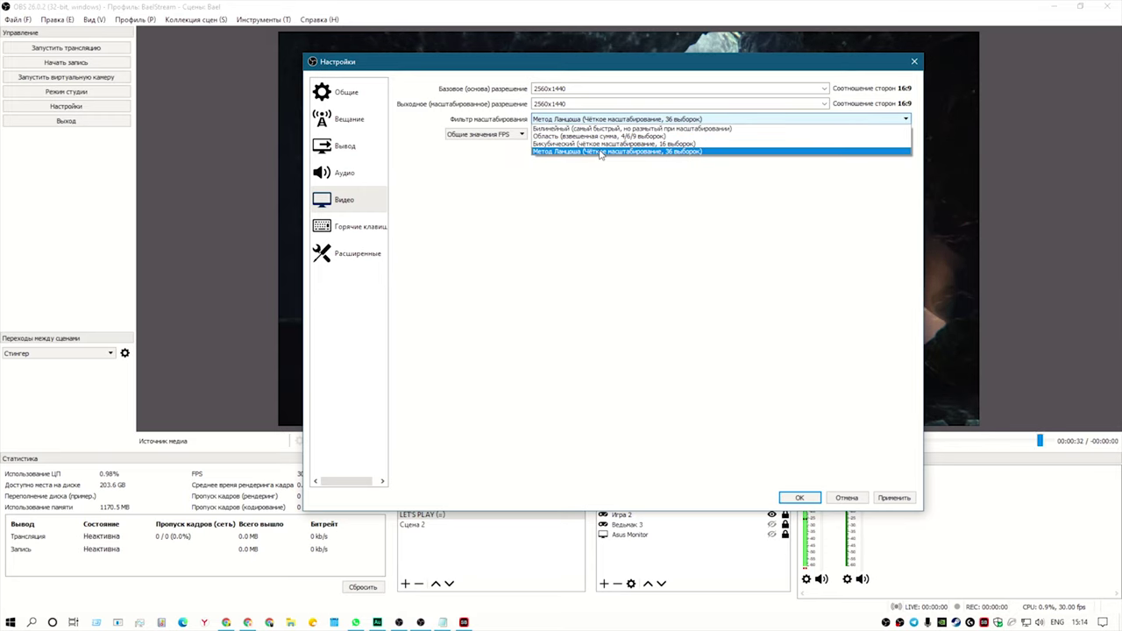
click(602, 153)
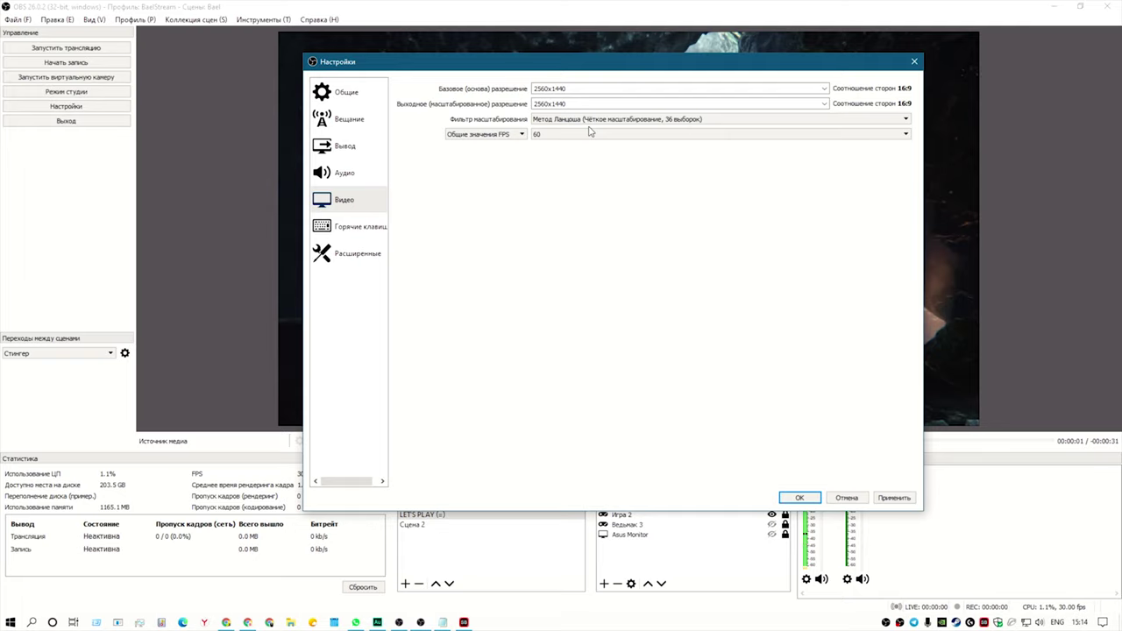
Highlight the base and output resolutions, and look up the 1080p and 720p (60 fps) resolutions on the YouTube help page
double_click(549, 89)
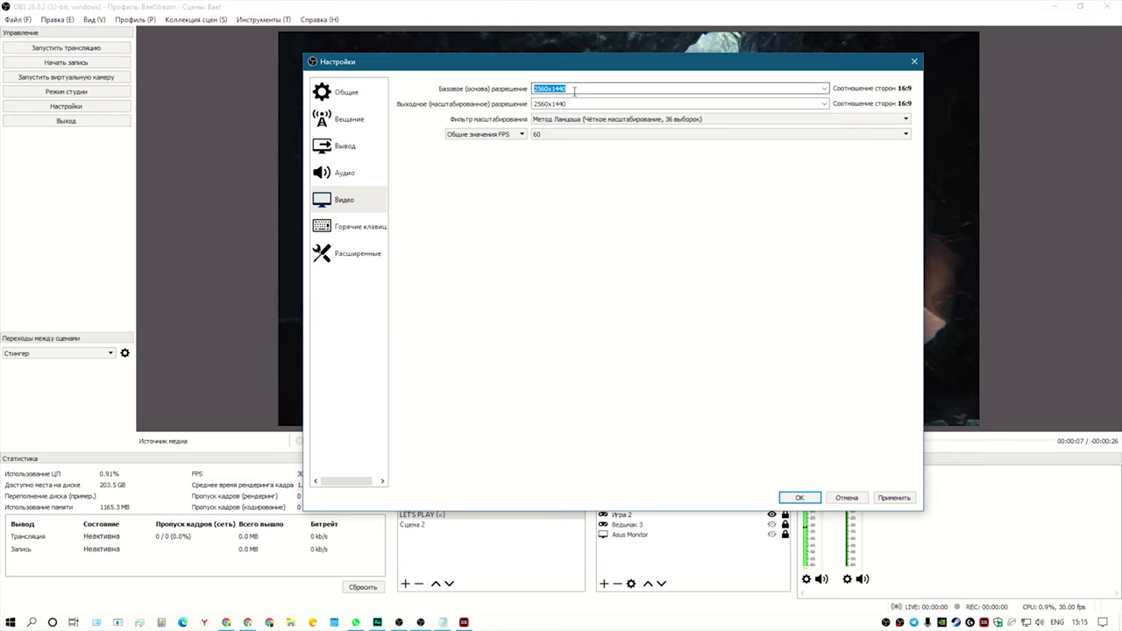
drag(572, 104, 534, 107)
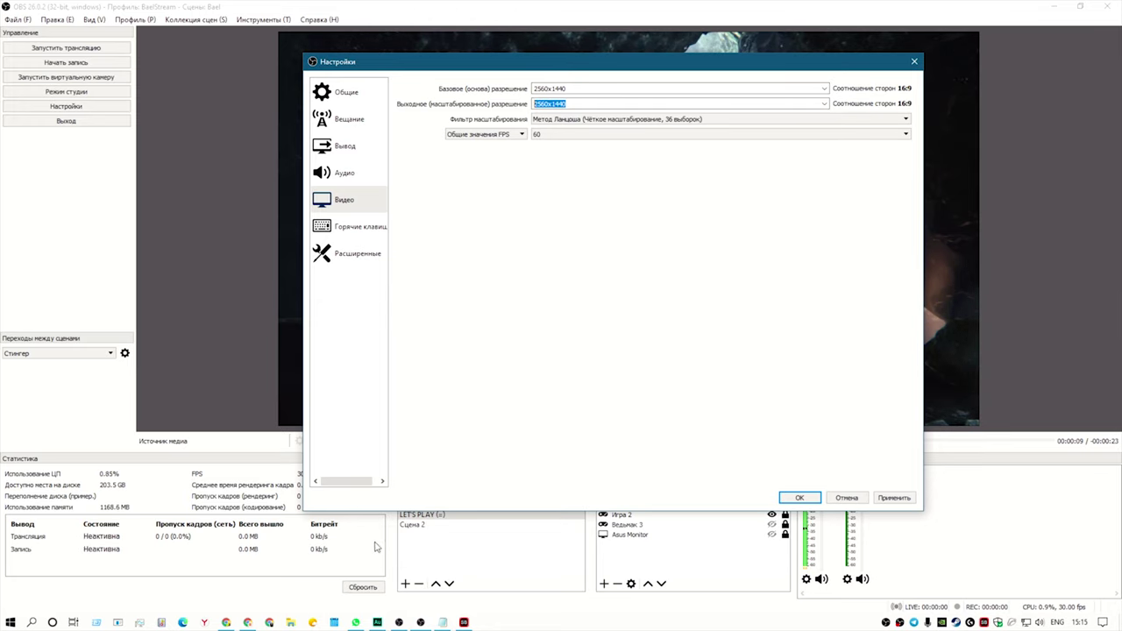
click(242, 624)
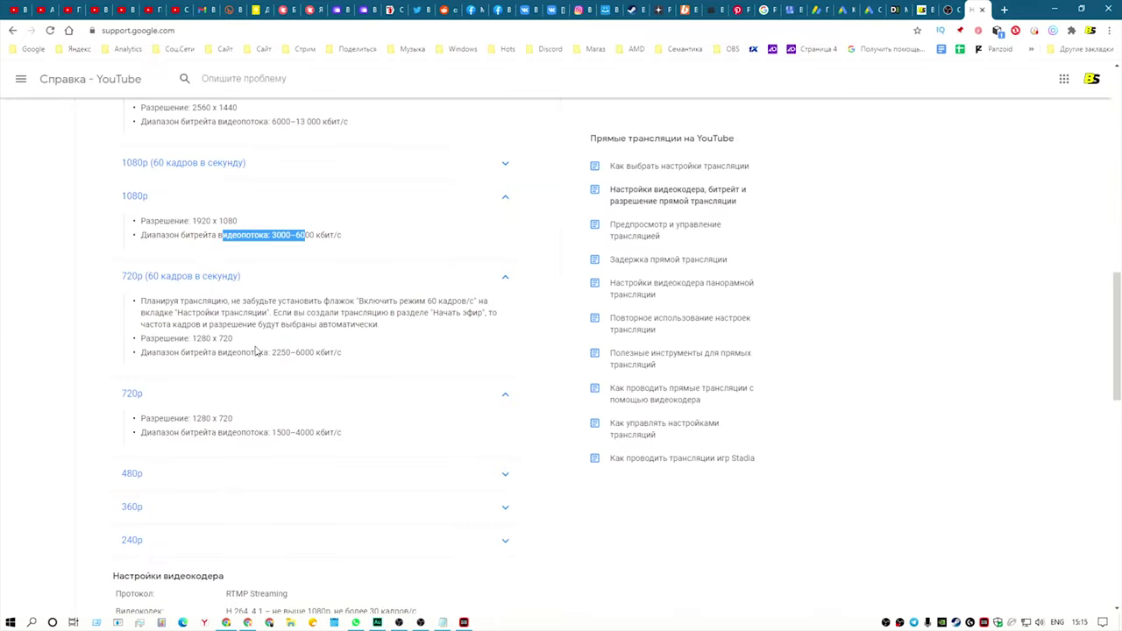
drag(238, 221, 192, 221)
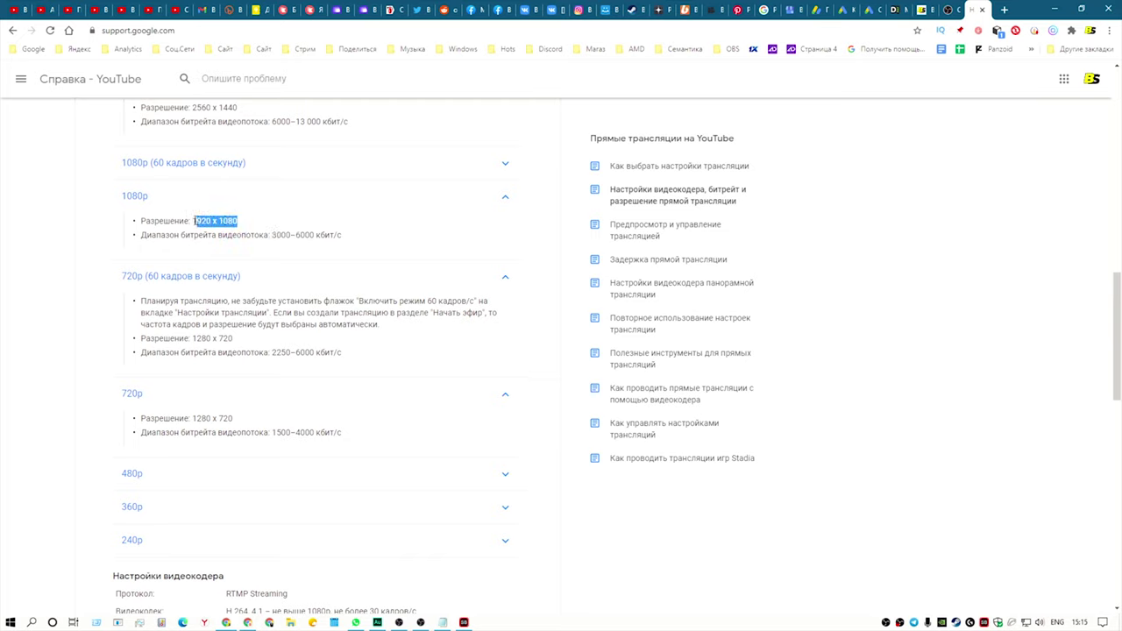
drag(233, 339, 200, 339)
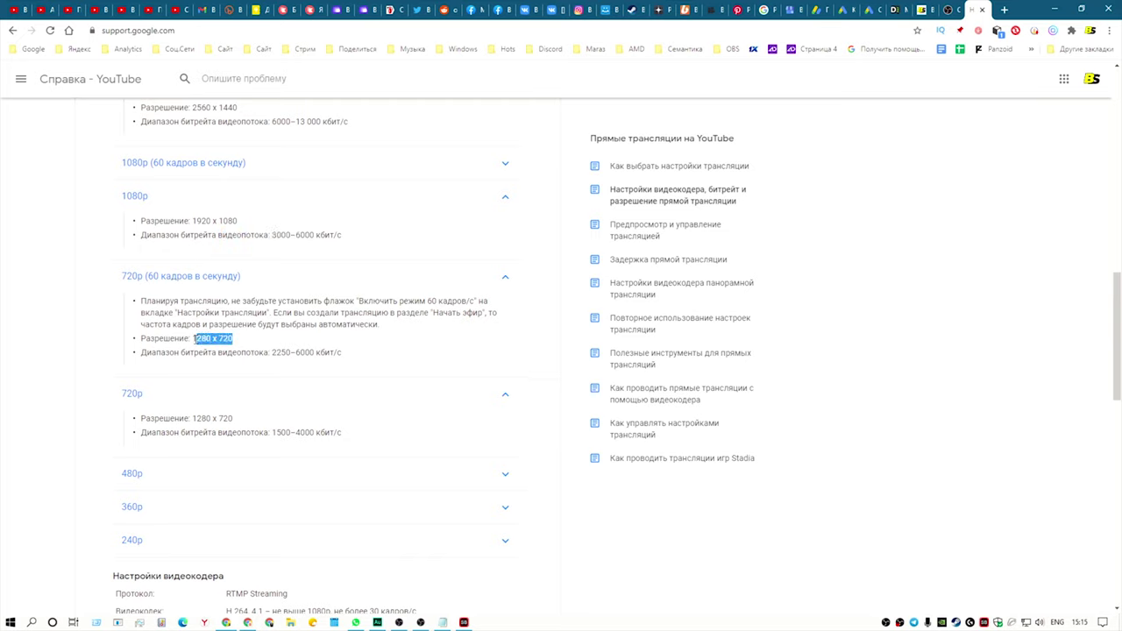
right_click(196, 340)
click(219, 349)
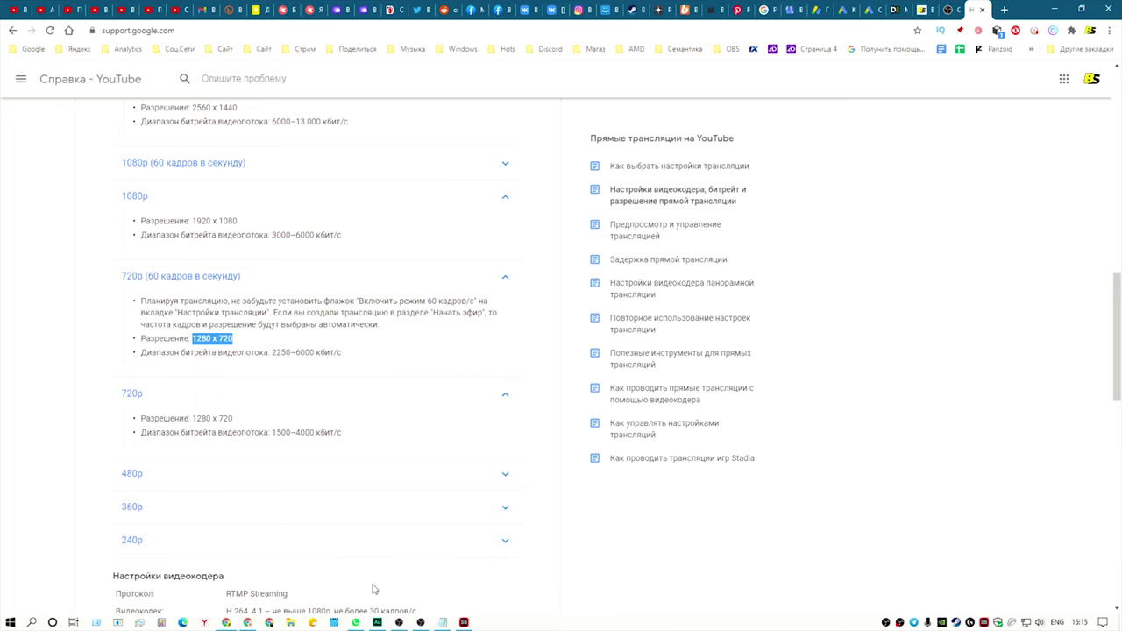
Return to the OBS Video settings and set the output (scaled) resolution to 1280x720
click(399, 623)
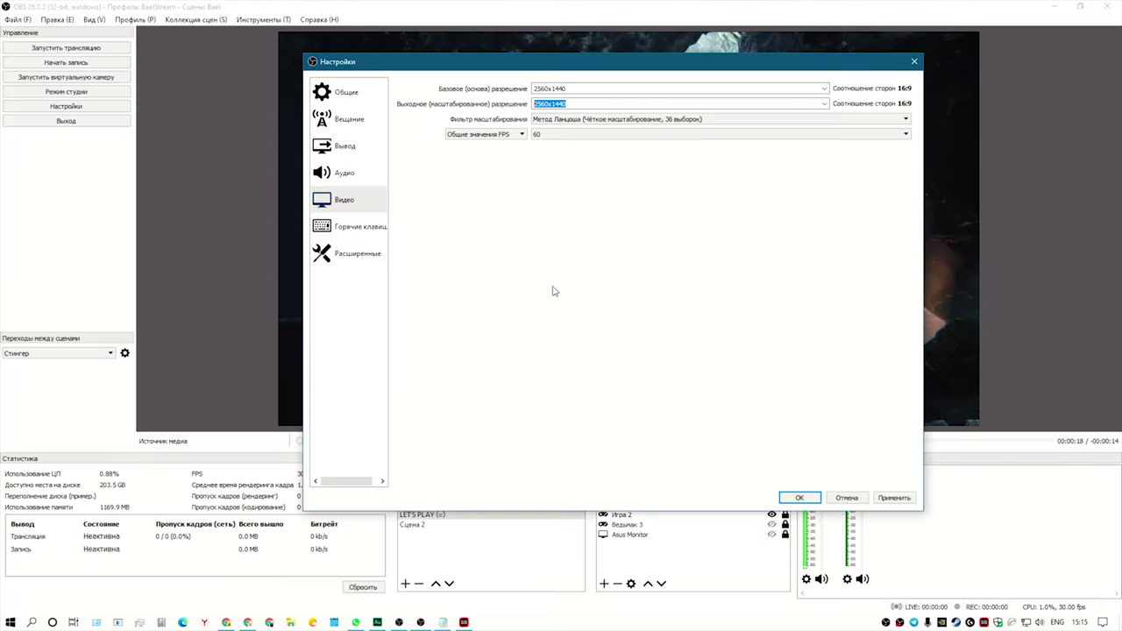
click(558, 104)
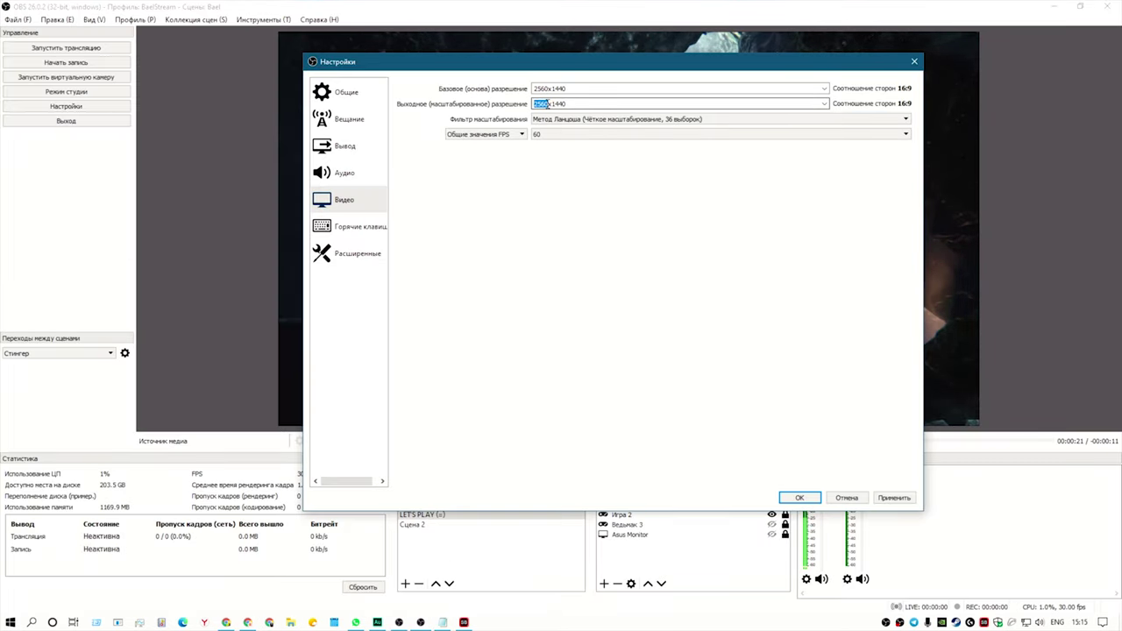
double_click(565, 103)
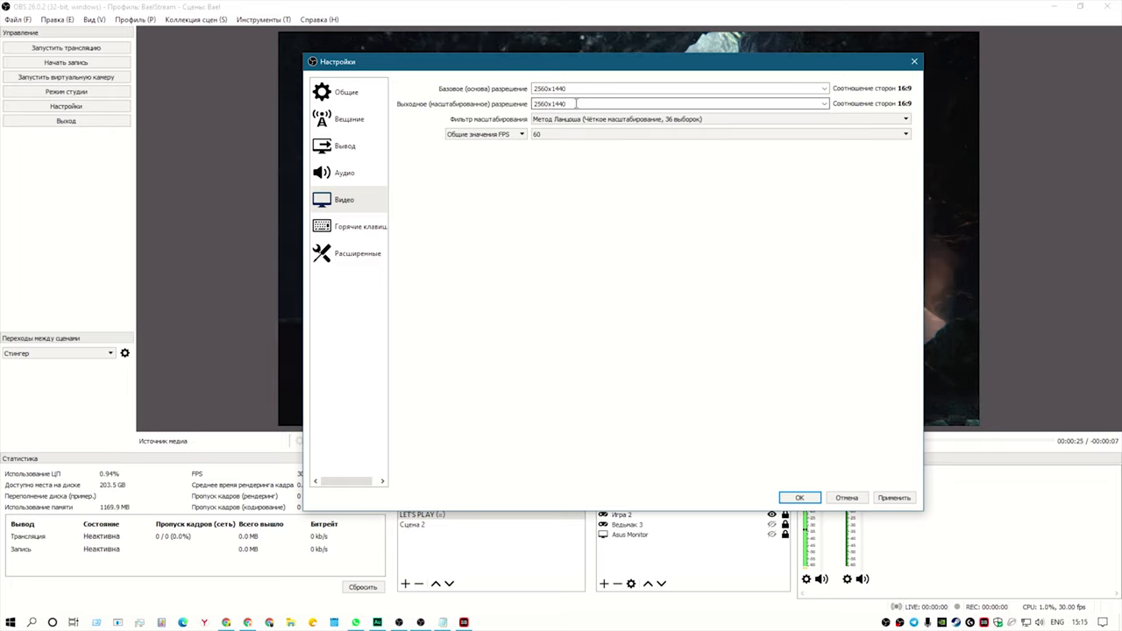
drag(566, 105, 549, 105)
scroll(548, 103, down, 5)
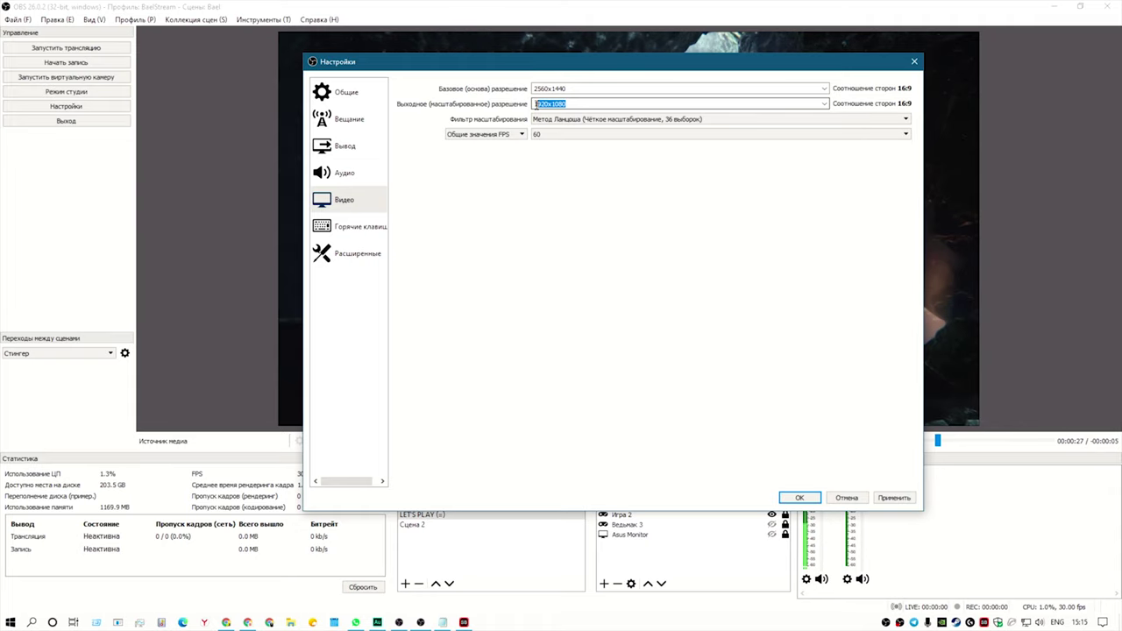
drag(562, 104, 550, 103)
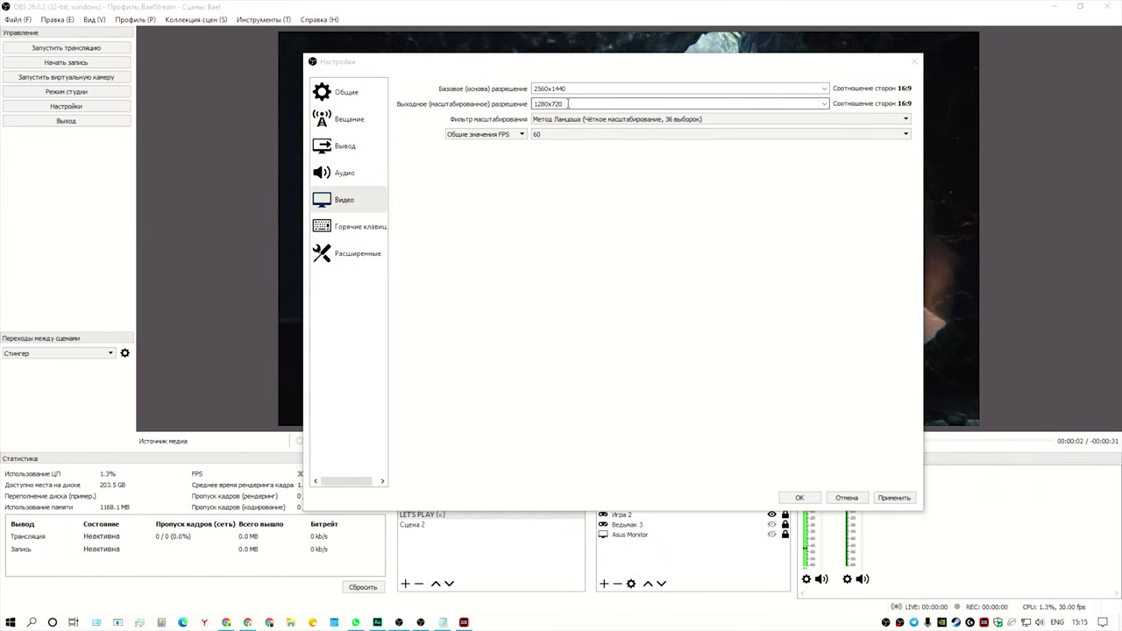
click(569, 103)
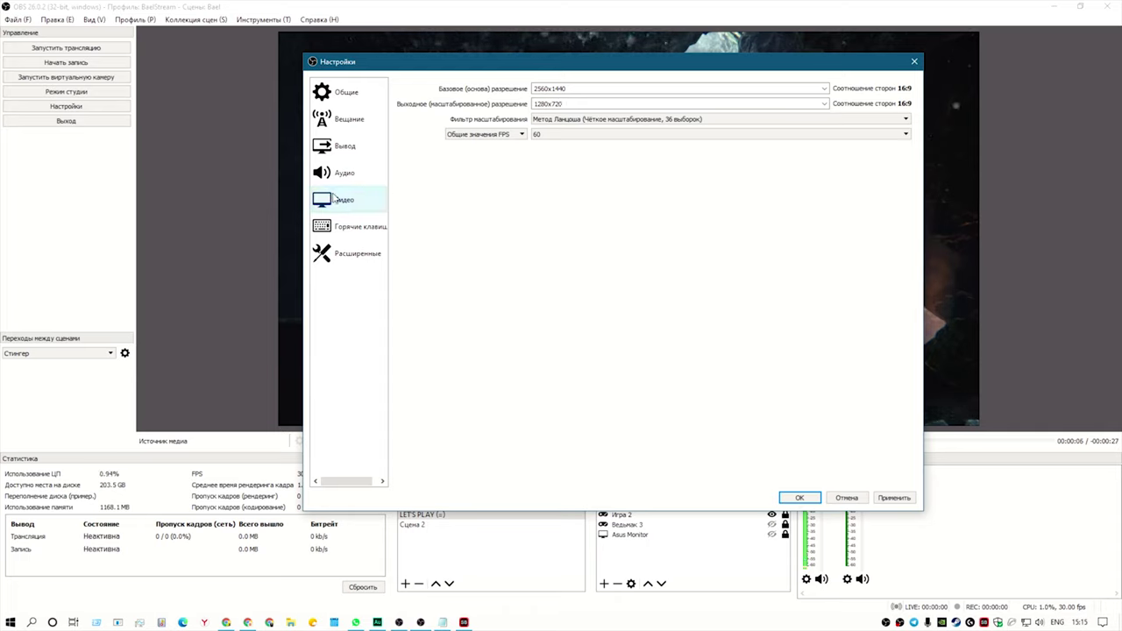
Open the recording output settings and examine the available recording types
click(347, 149)
click(483, 111)
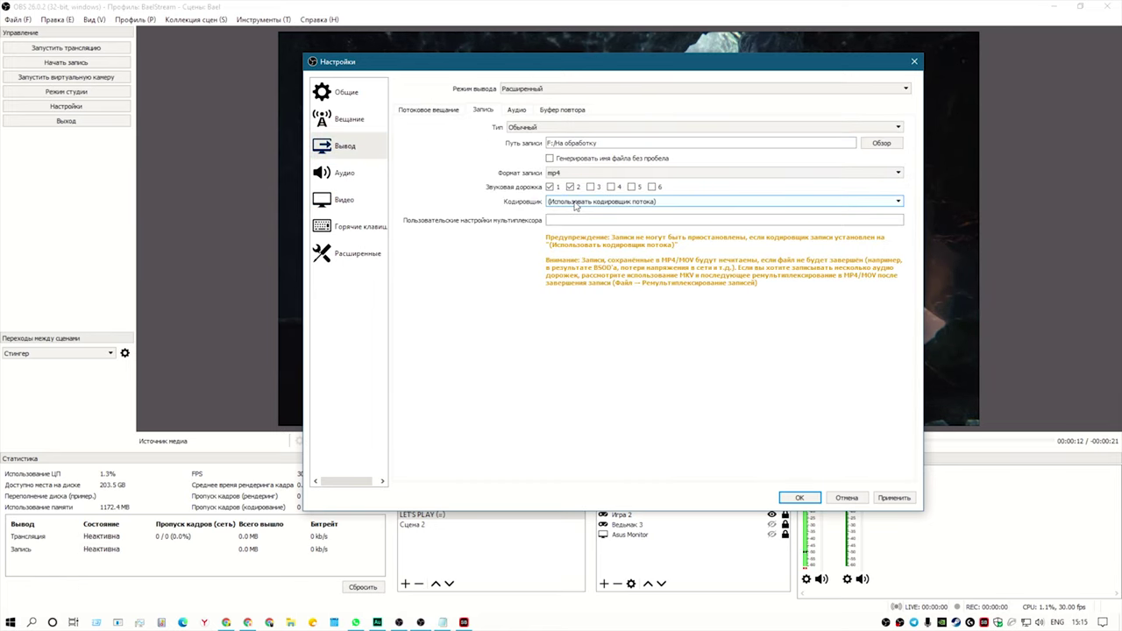
click(548, 128)
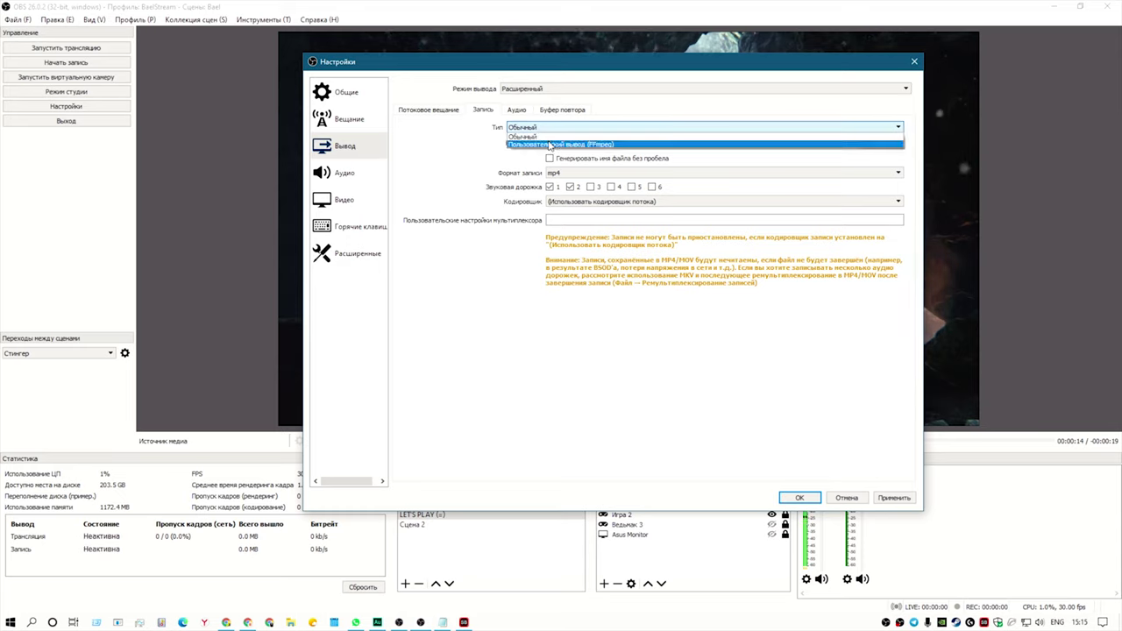
click(647, 206)
Try the NVIDIA NVENC H.264 (new) recording encoder with output rescaling enabled, and restore the stream encoder option
click(581, 203)
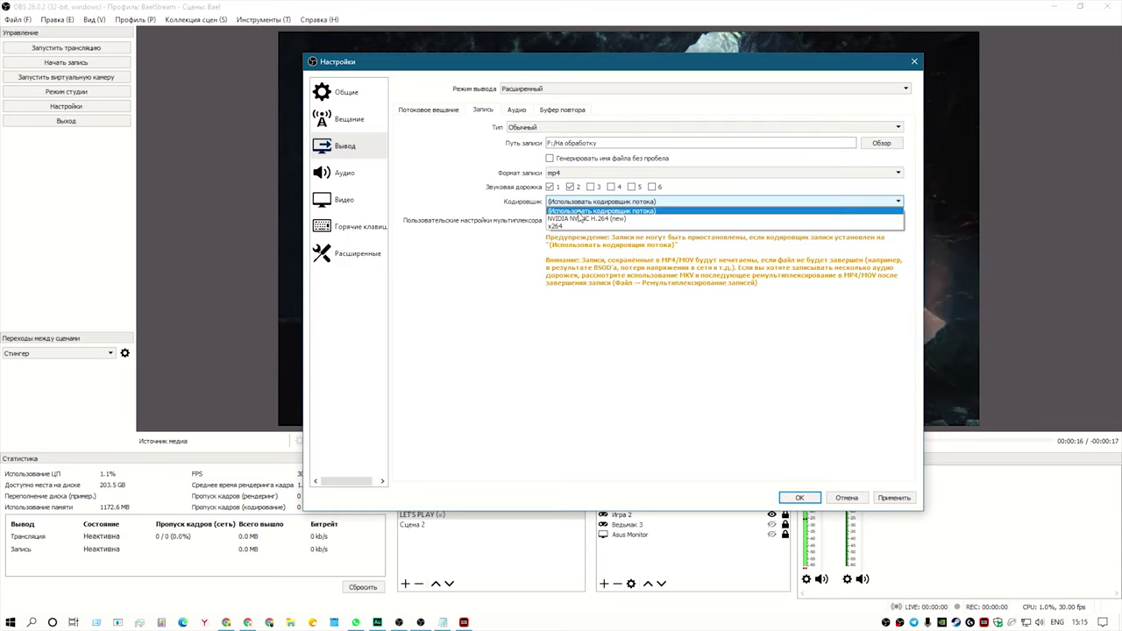
click(579, 218)
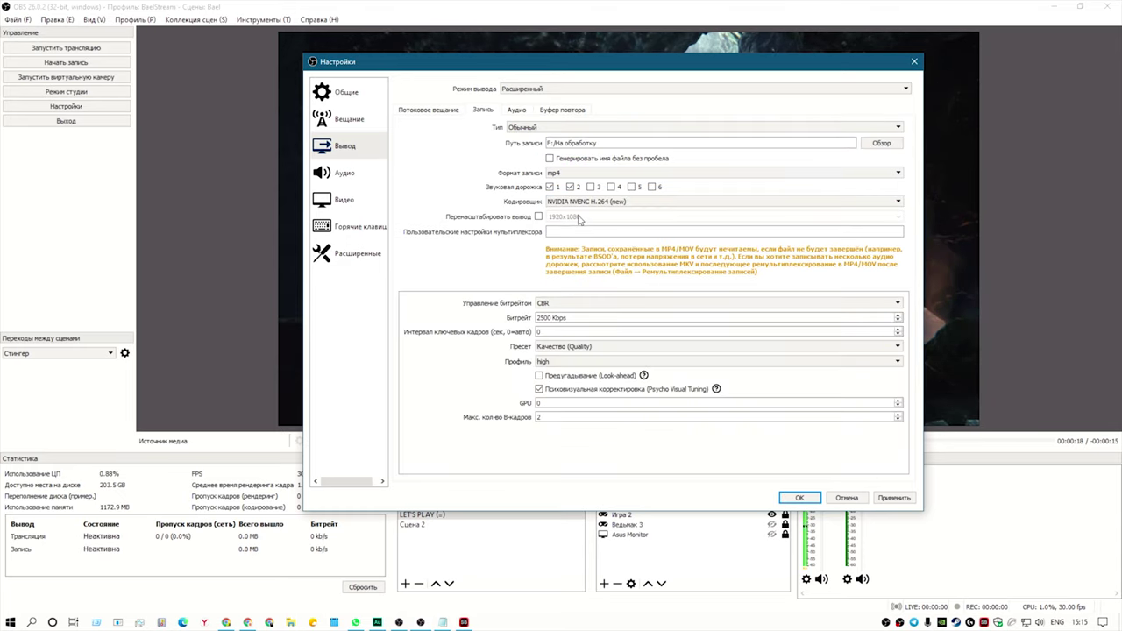
click(538, 217)
click(586, 217)
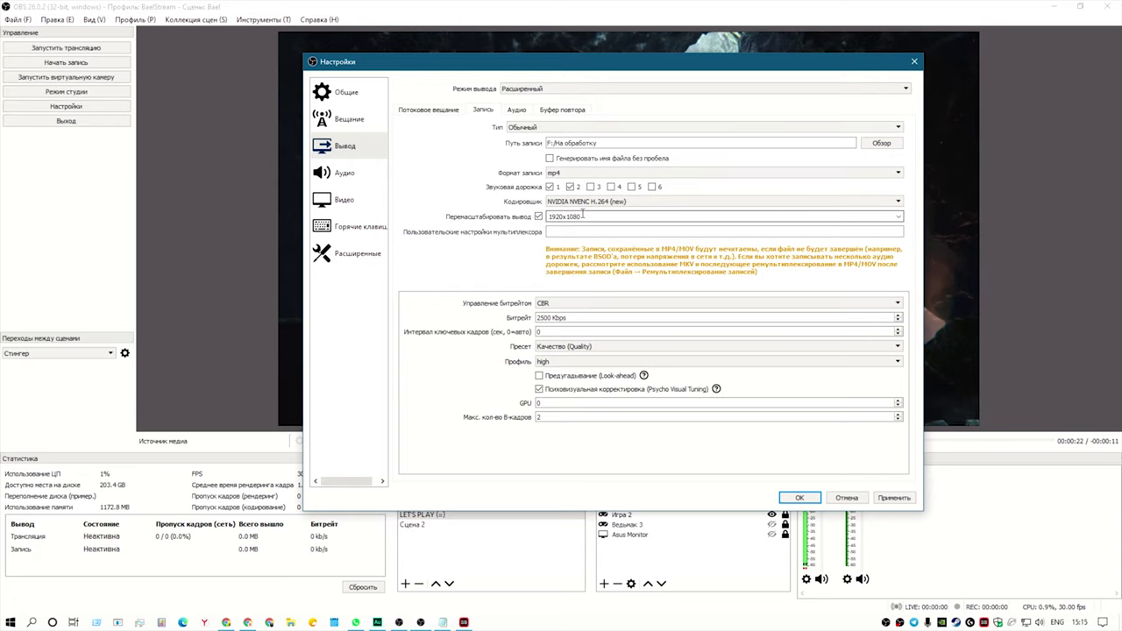
click(586, 202)
click(593, 218)
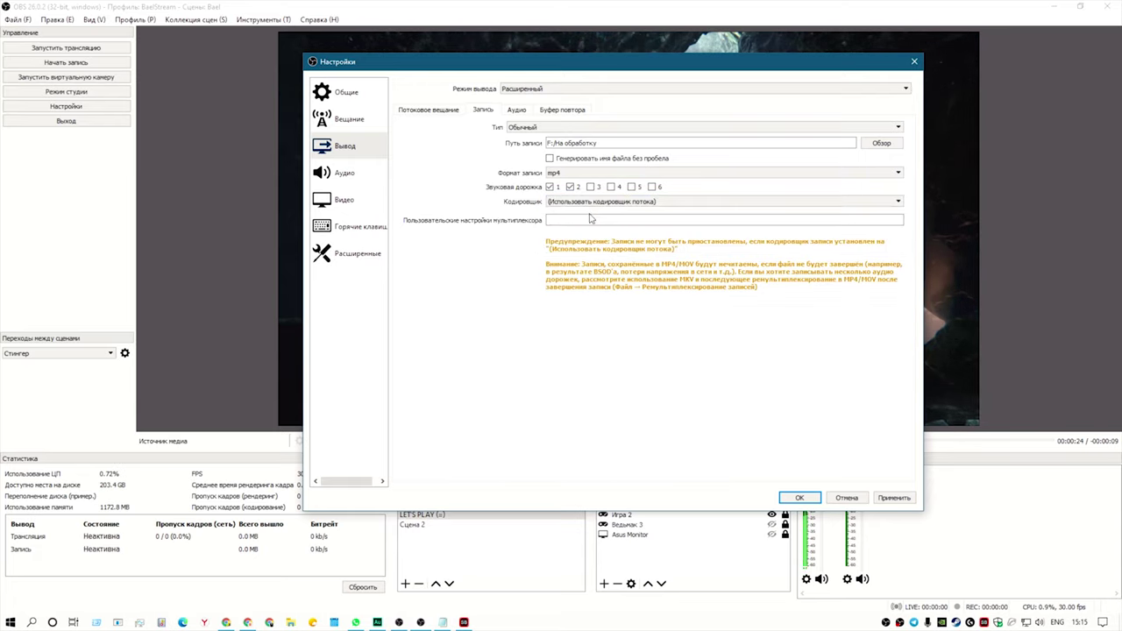
Glance through the hotkey and video settings, enlarge the settings window, and save the settings
click(346, 230)
click(342, 201)
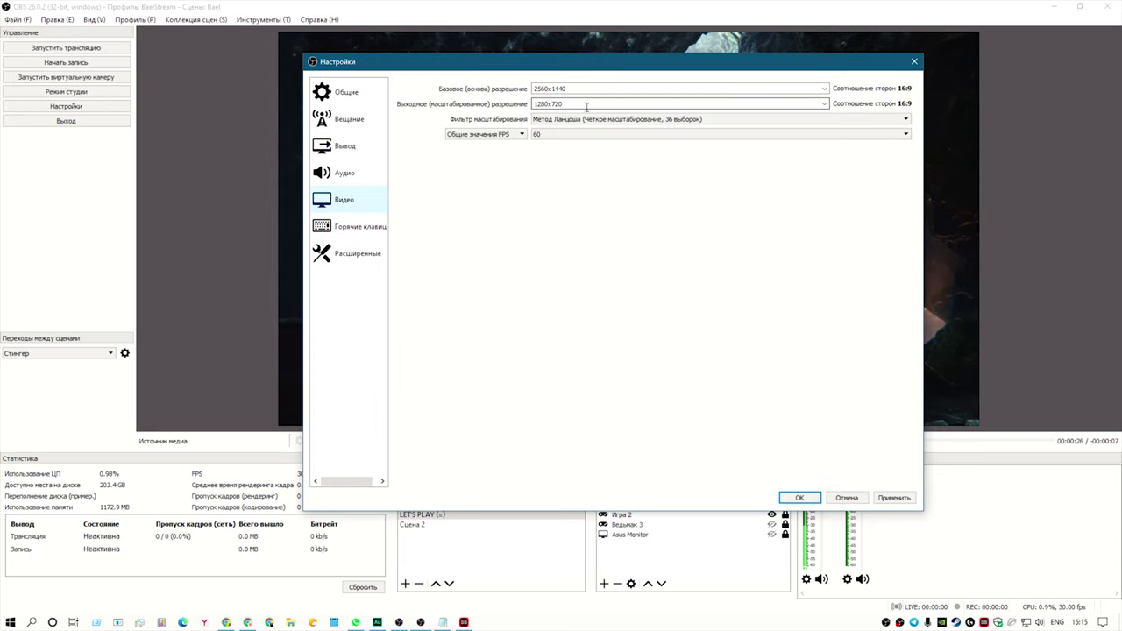
click(355, 228)
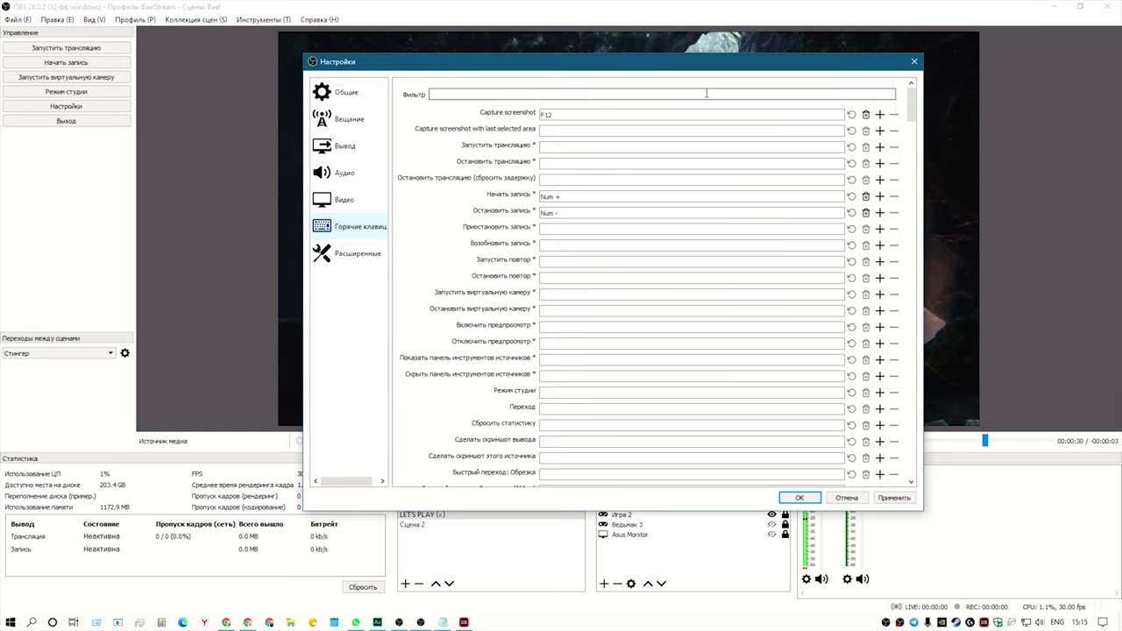
drag(922, 54, 1015, 19)
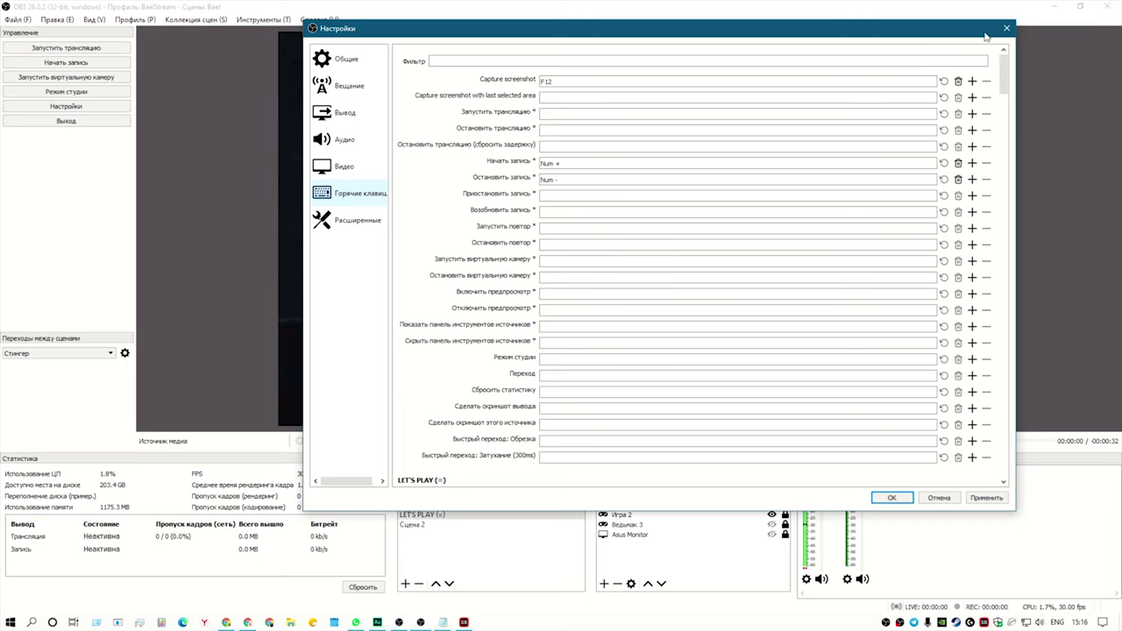
click(884, 498)
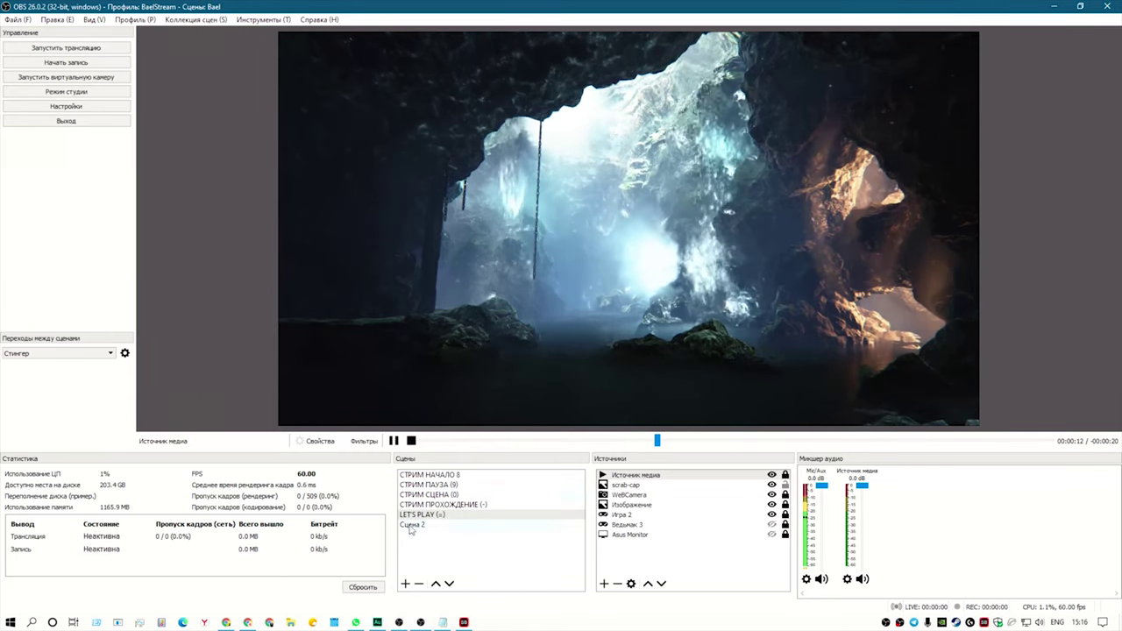
Reopen the settings on the Hotkeys section and reposition and enlarge the settings window
click(66, 106)
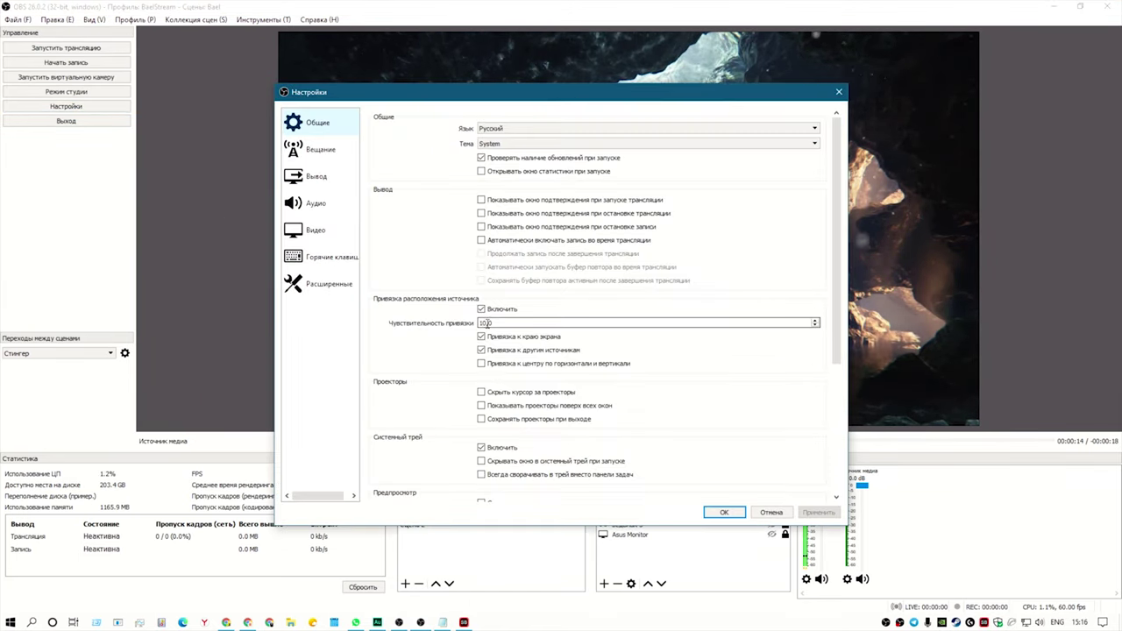
click(329, 256)
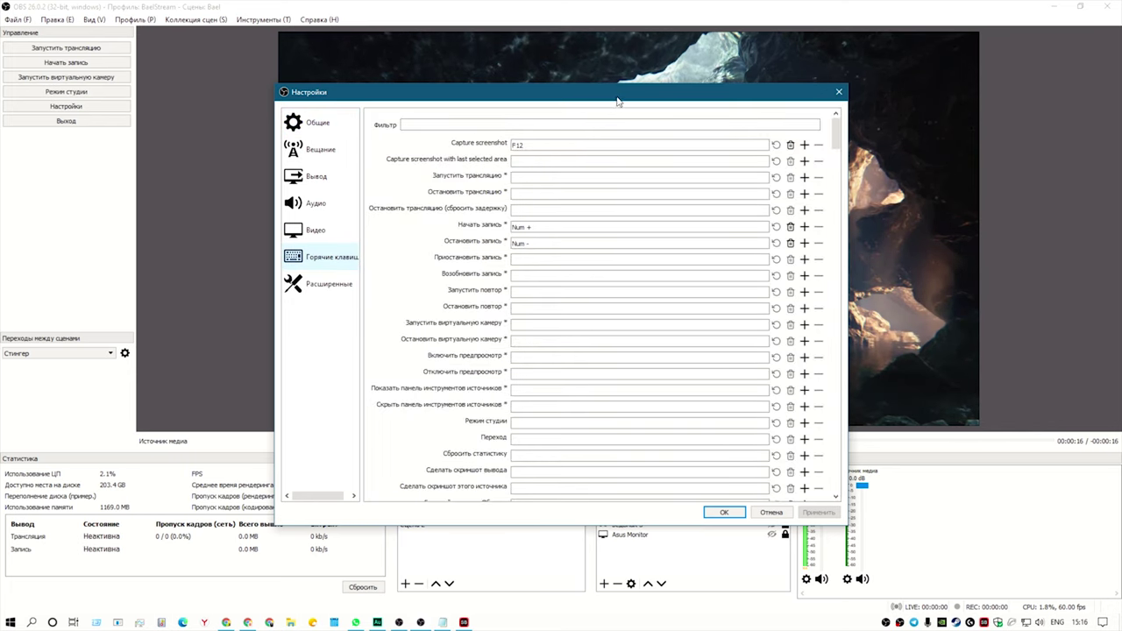
drag(617, 102, 648, 61)
drag(879, 484, 1013, 556)
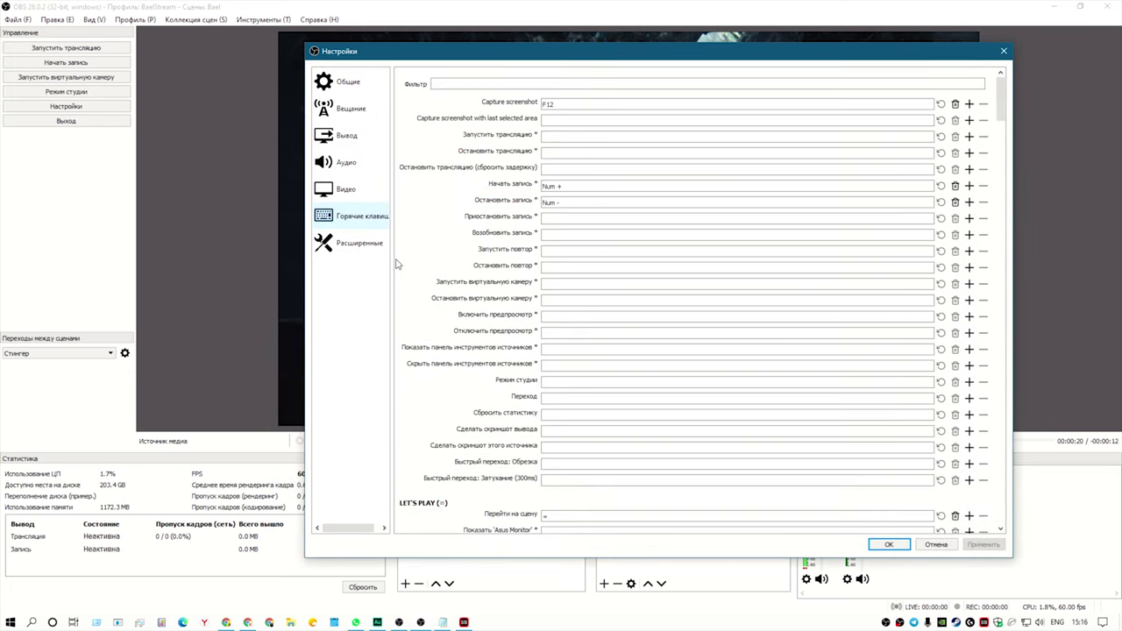
Open the advanced settings in an enlarged settings window and examine the process priority options
click(359, 244)
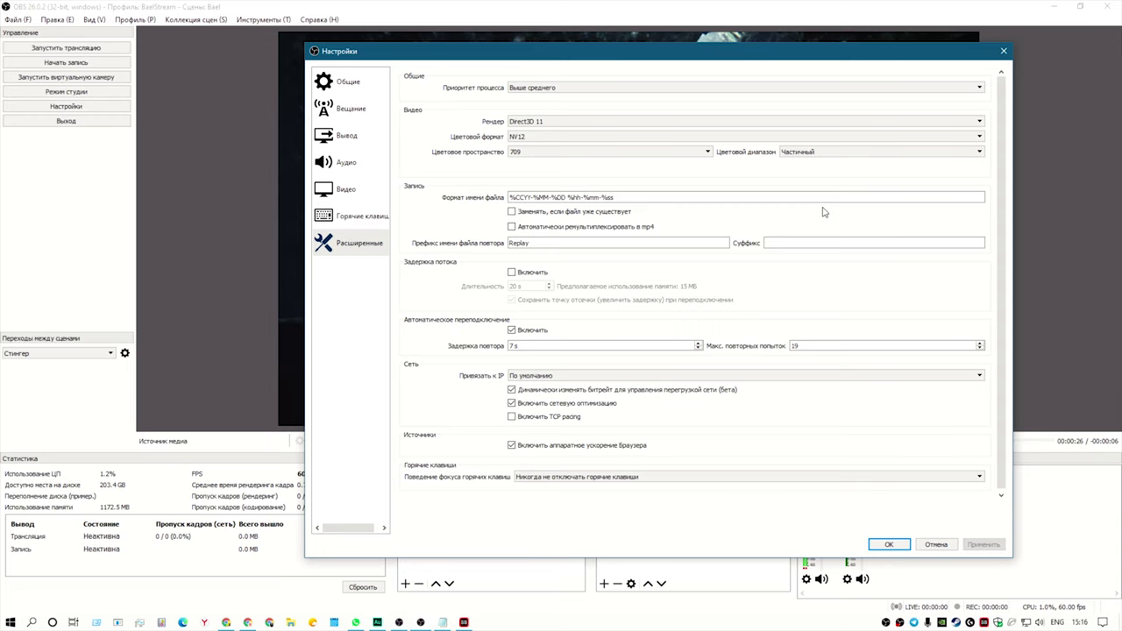
drag(306, 45, 310, 3)
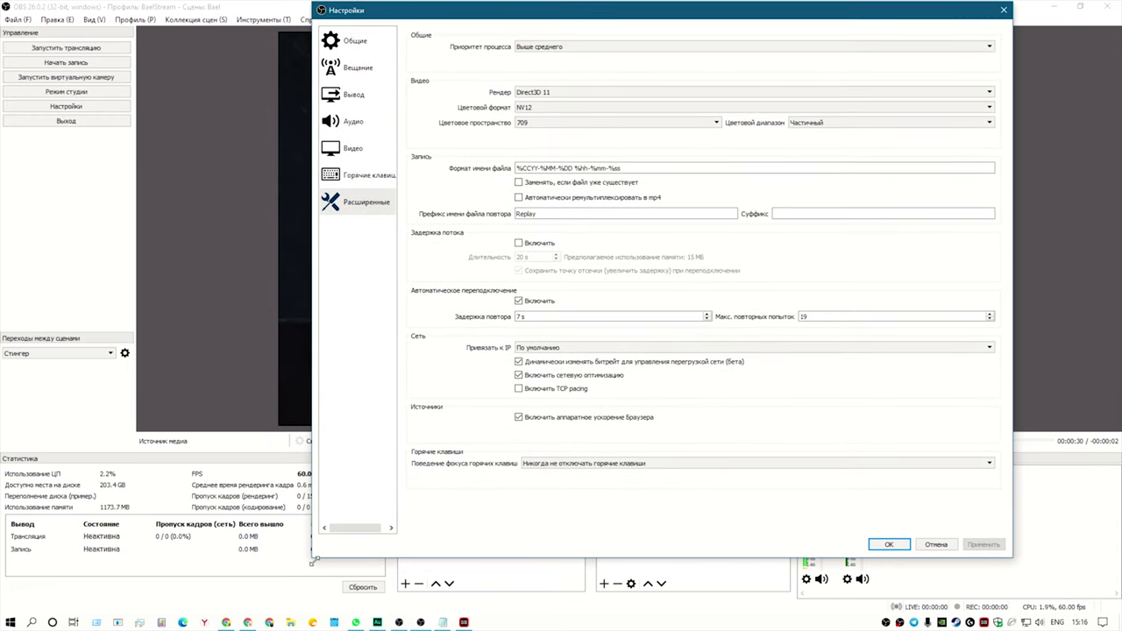
drag(311, 562, 260, 556)
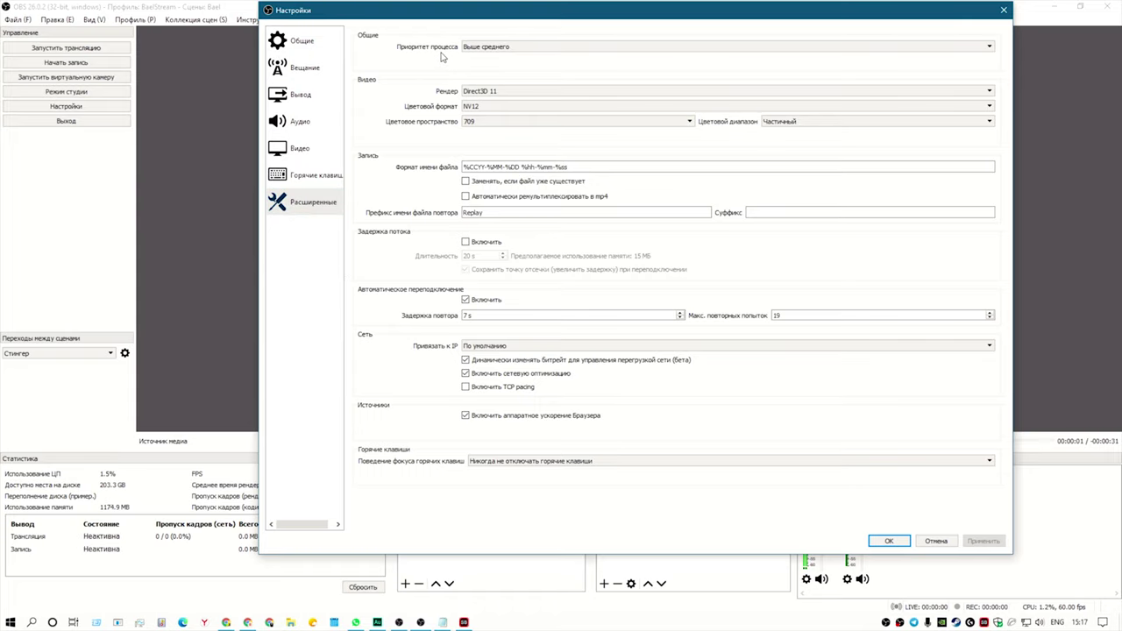
click(491, 50)
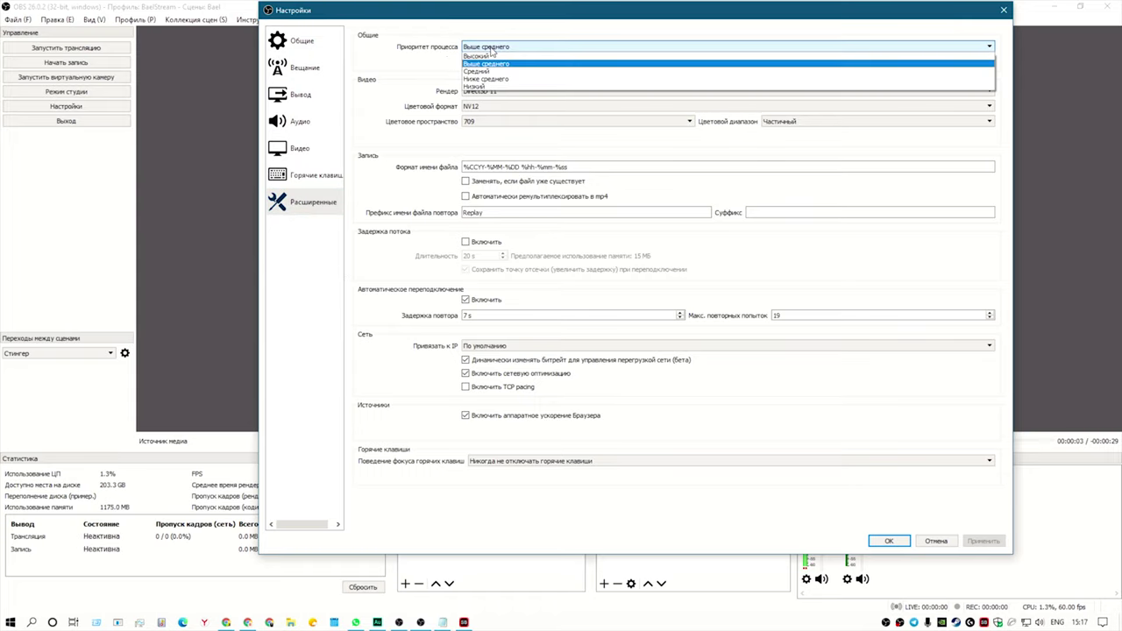
click(429, 69)
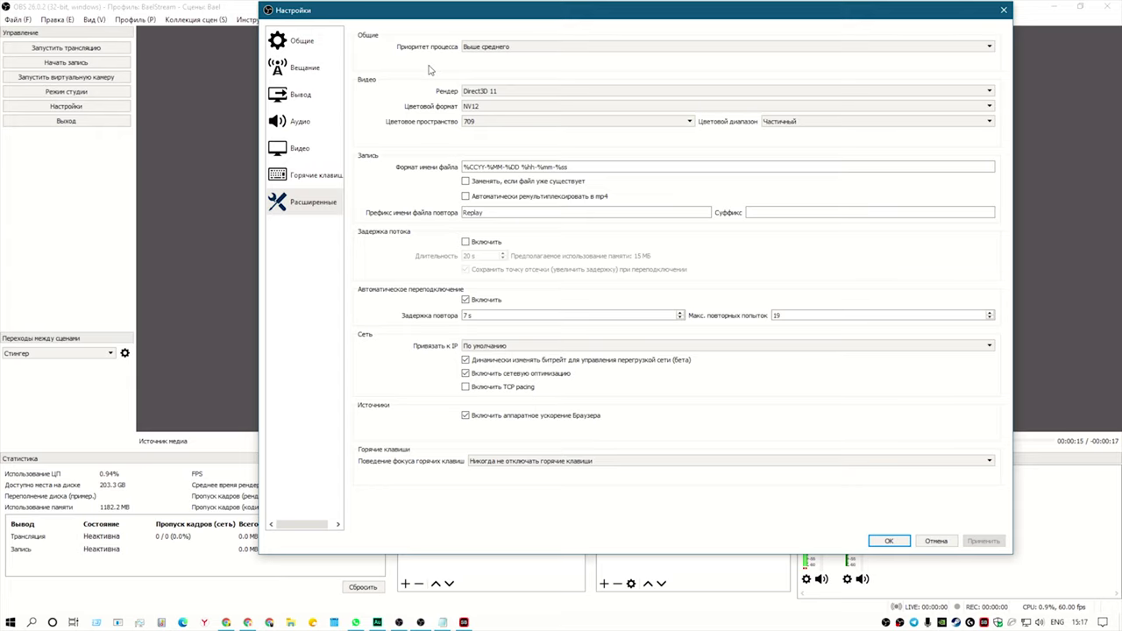
Examine the advanced colour space and colour range options, keeping 709 and Частичный selected
click(481, 122)
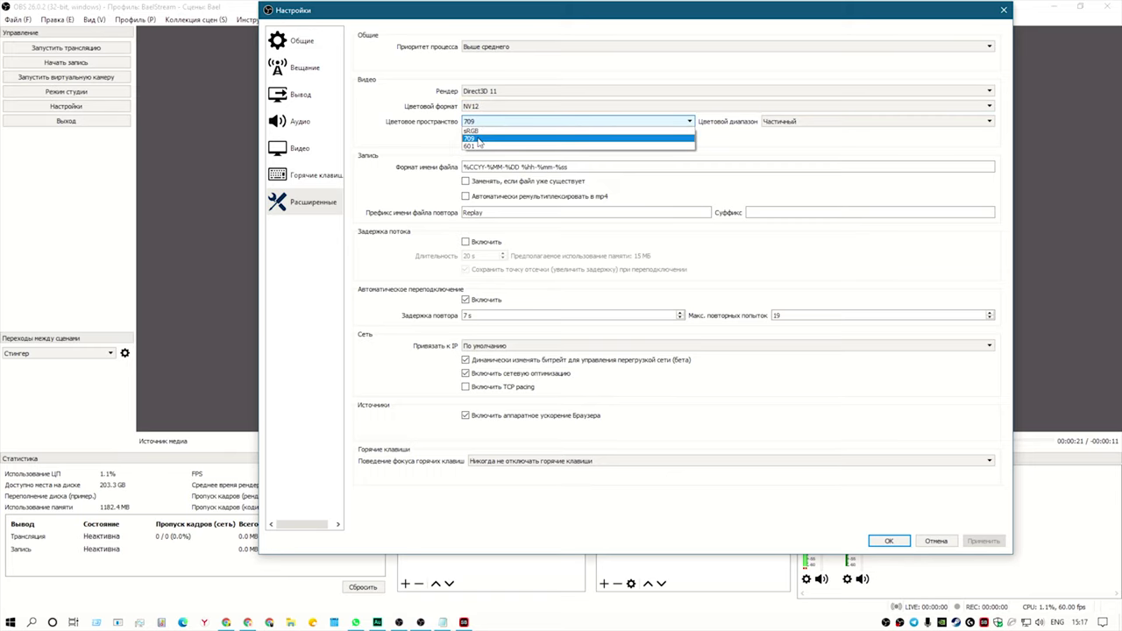
click(477, 140)
click(479, 123)
click(473, 140)
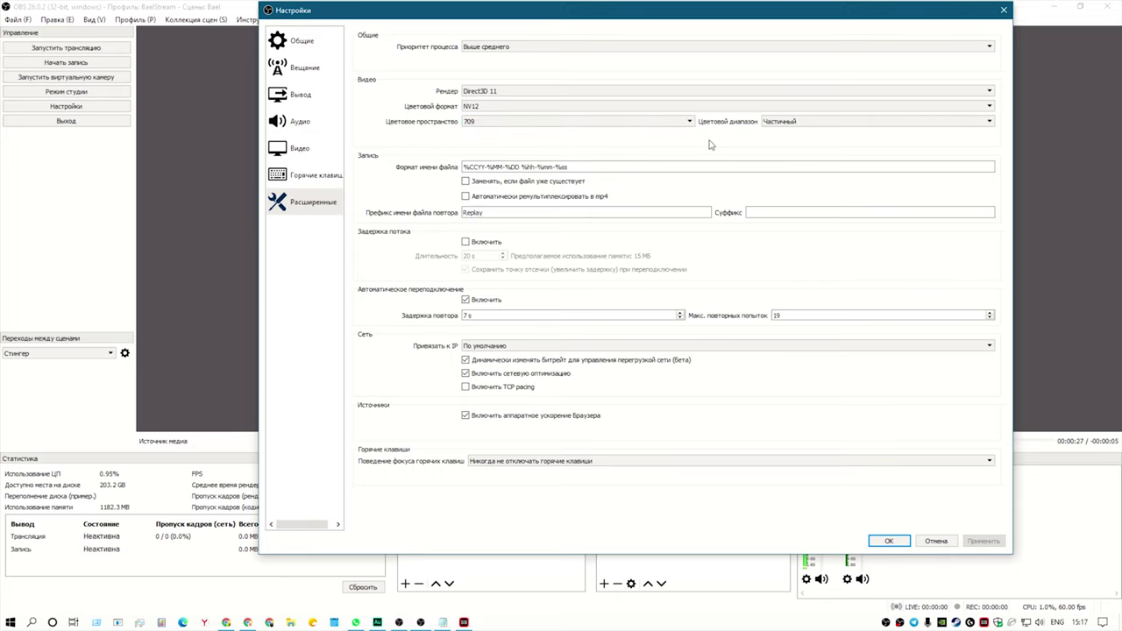
click(784, 122)
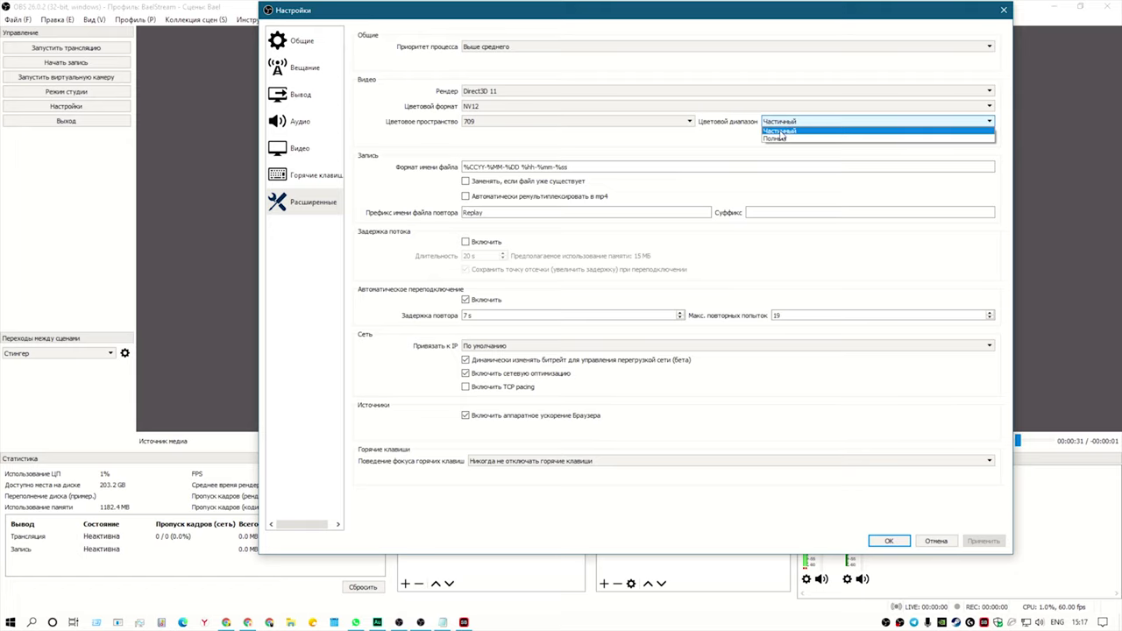
click(778, 130)
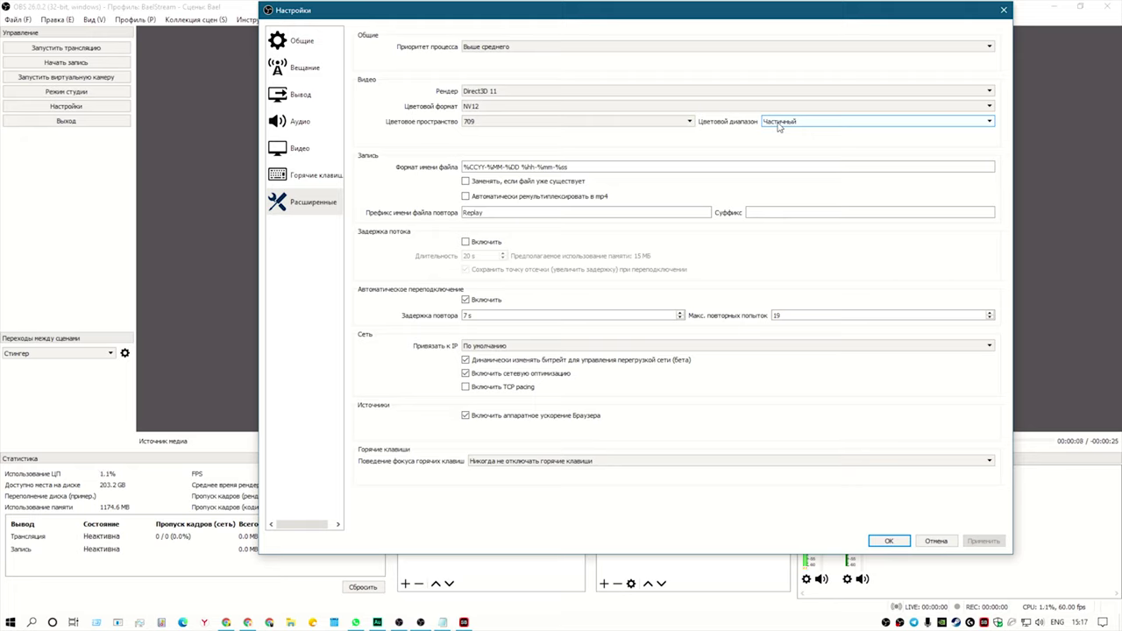
click(778, 123)
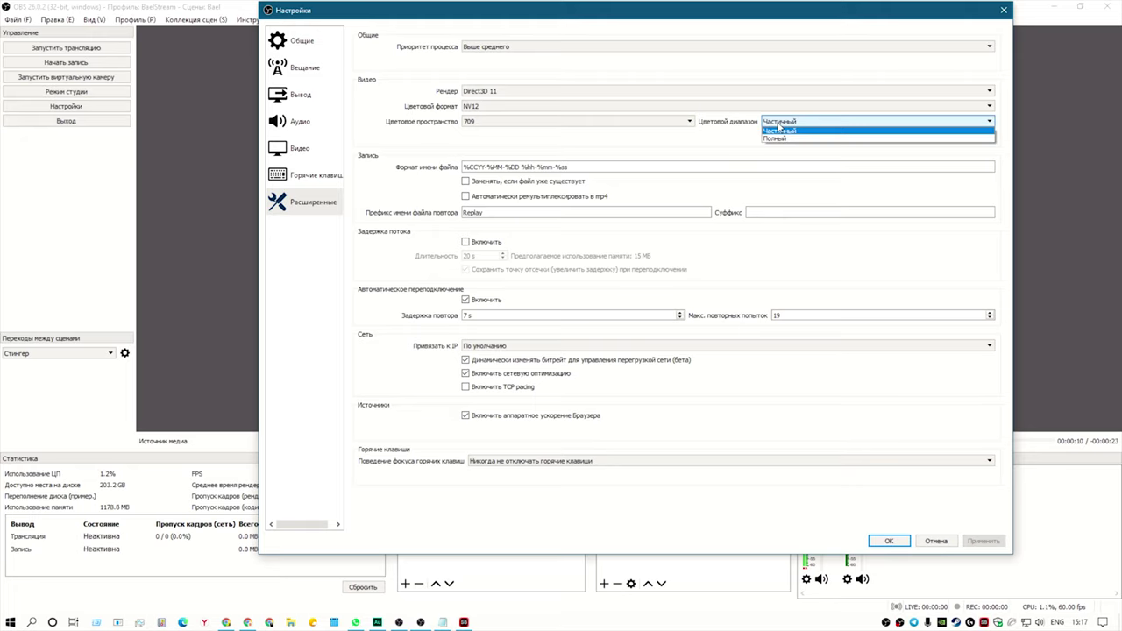
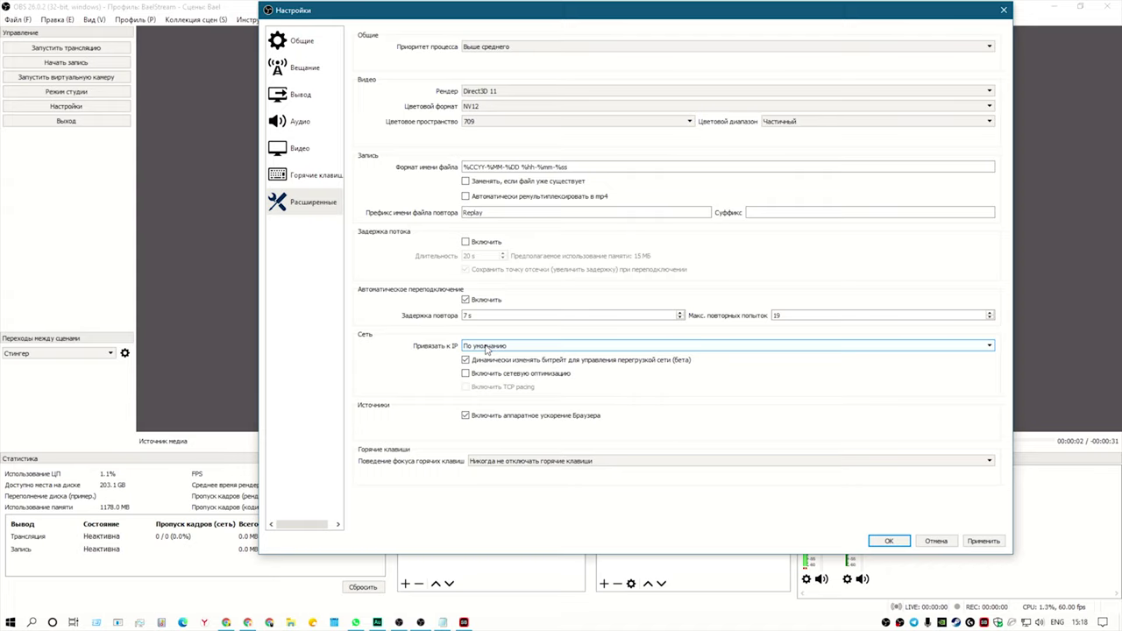
Keep the default IP binding, turn network optimization back on, and close the settings without saving
click(487, 348)
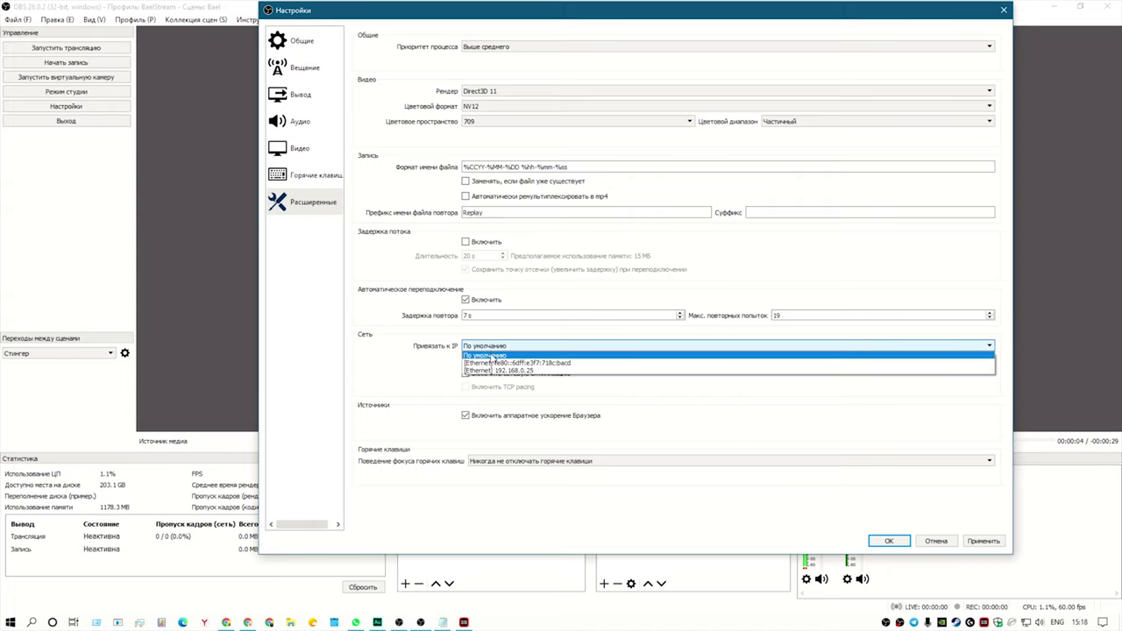
click(491, 356)
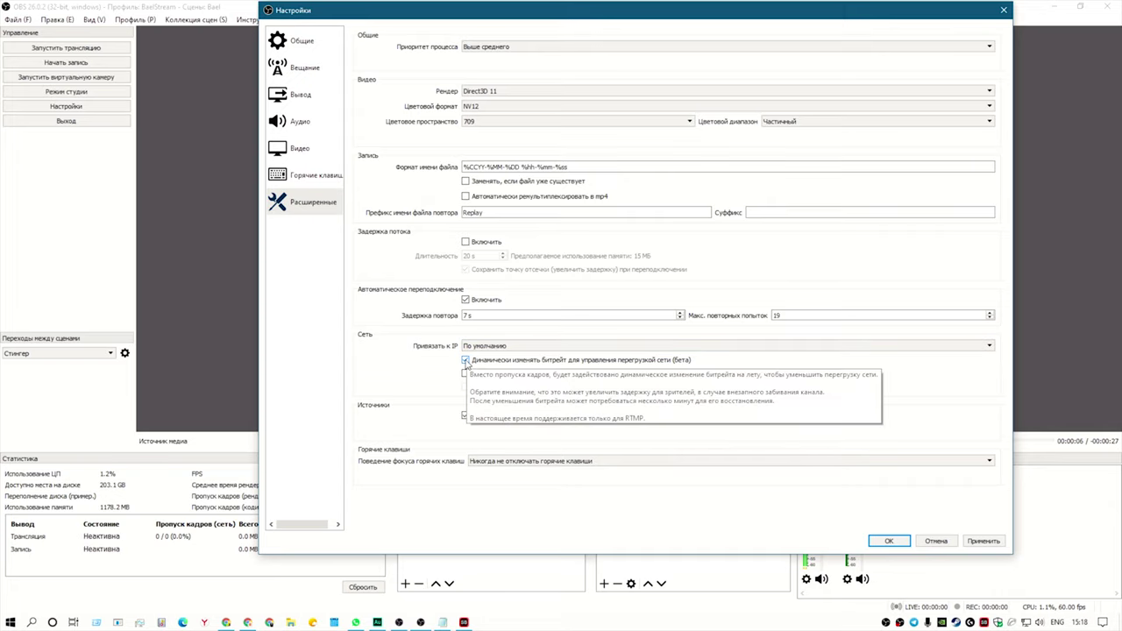
click(465, 374)
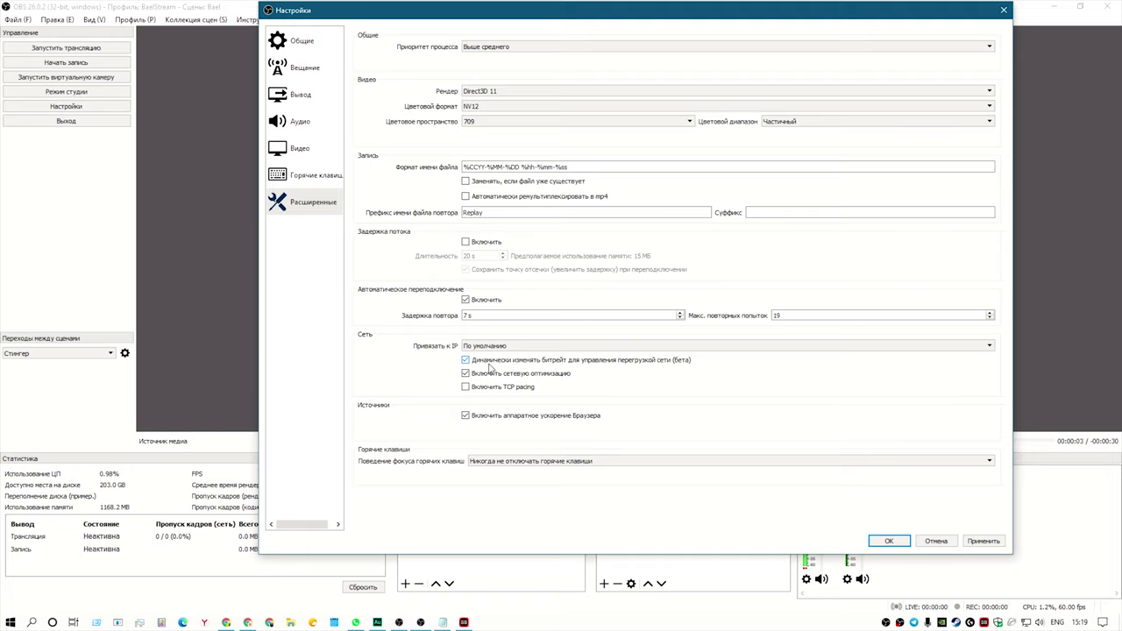
mouse_move(481, 364)
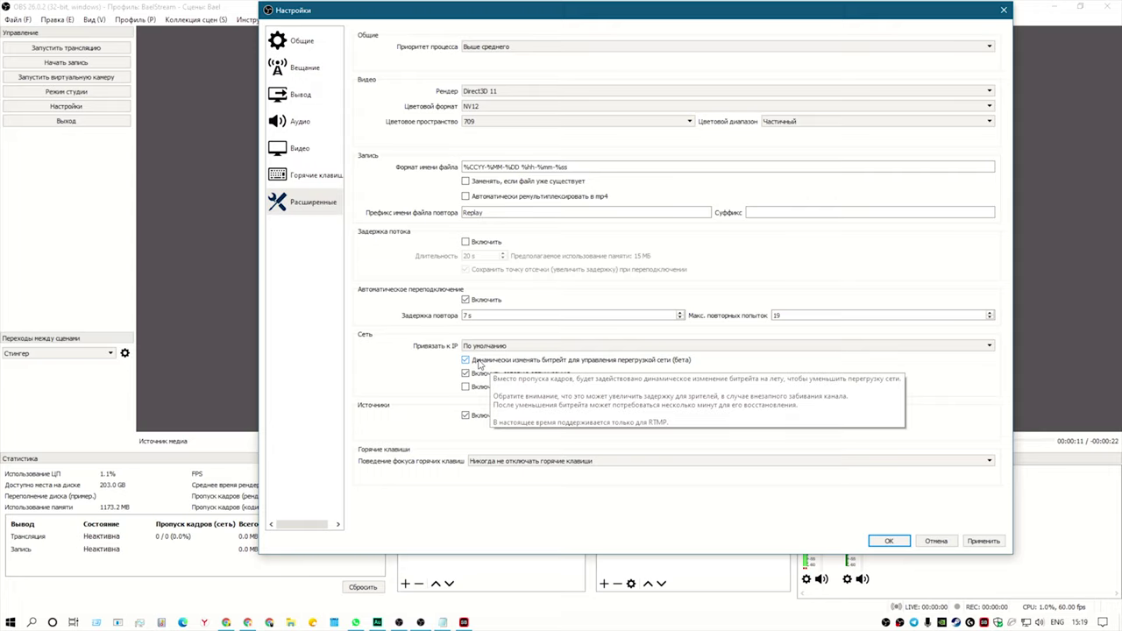
click(936, 541)
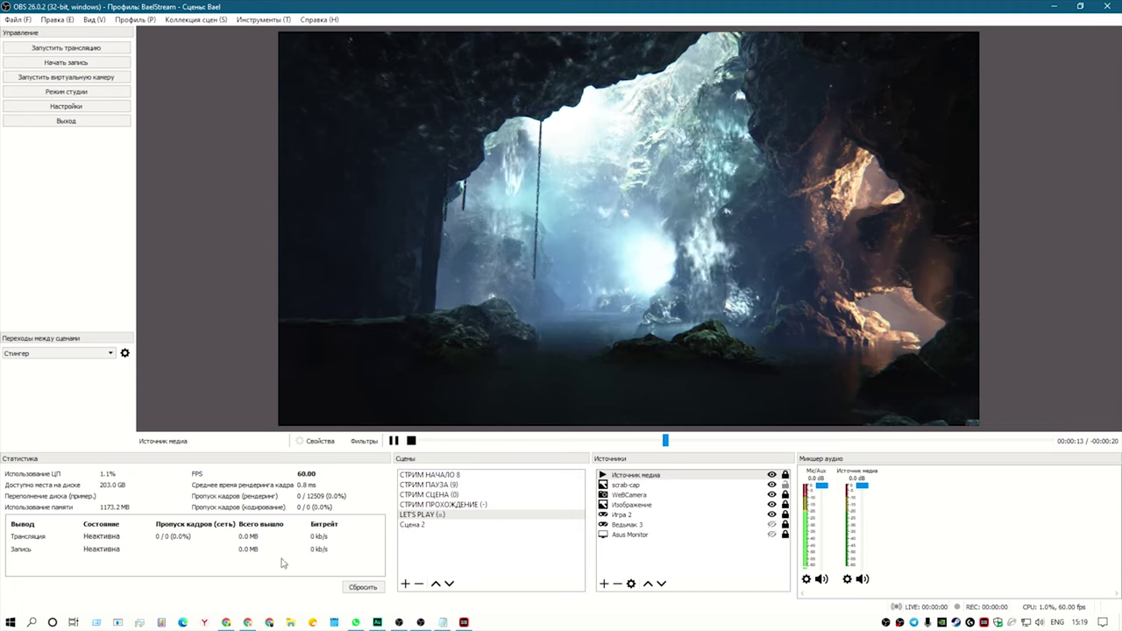
Switch to the YouTube Help page in Chrome and check the recommended bitrate range for 1440p at 60 fps
click(246, 622)
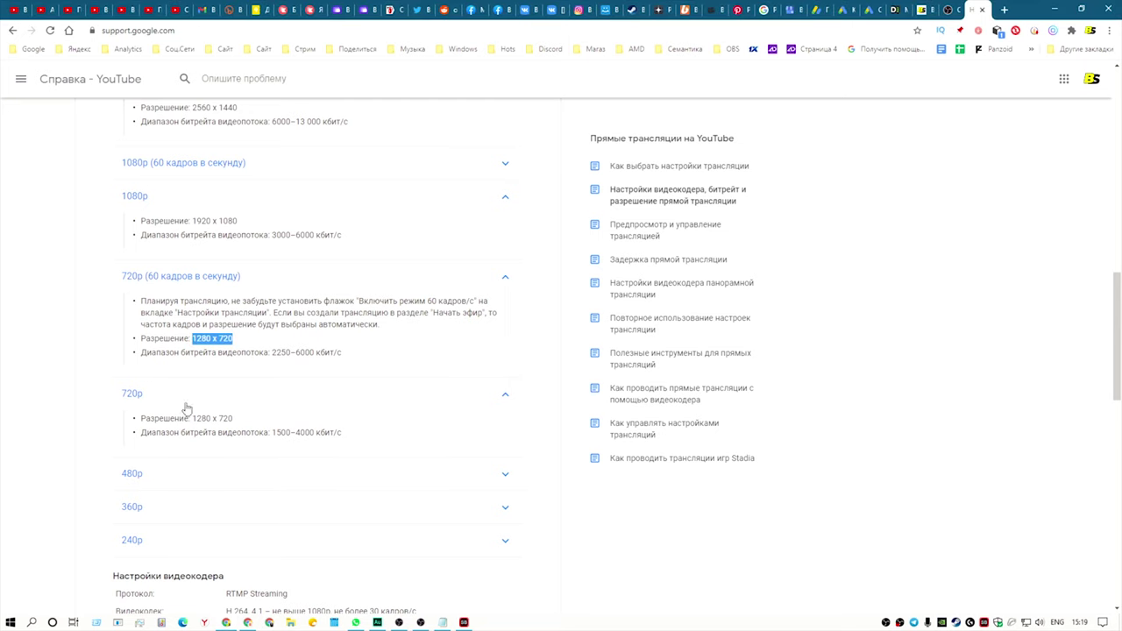
scroll(218, 366, up, 4)
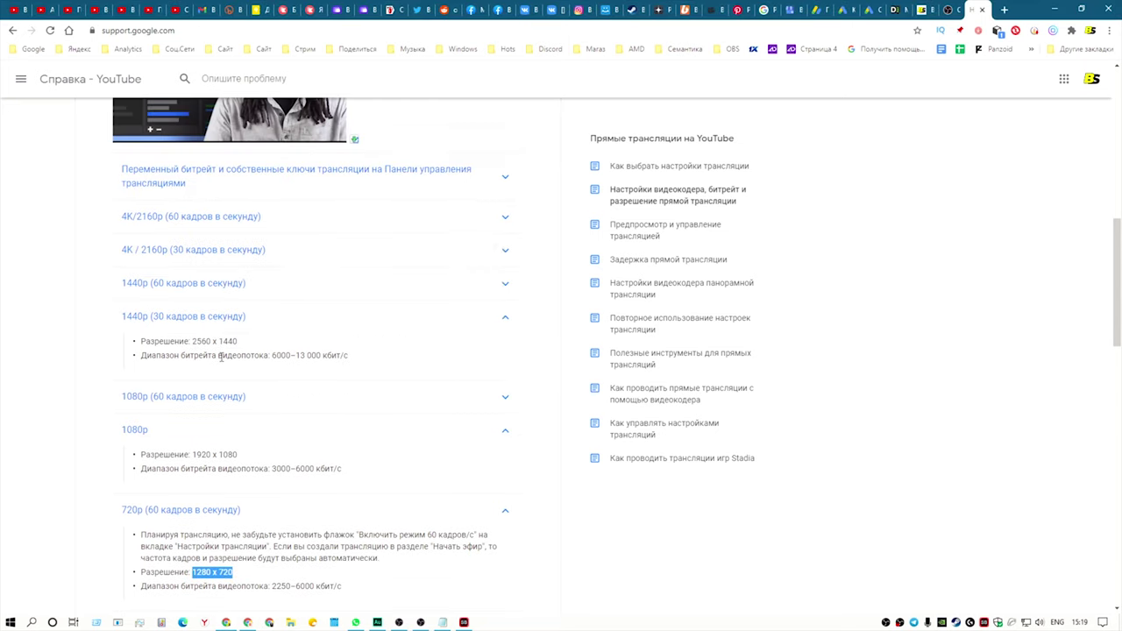
click(238, 291)
drag(288, 360, 285, 360)
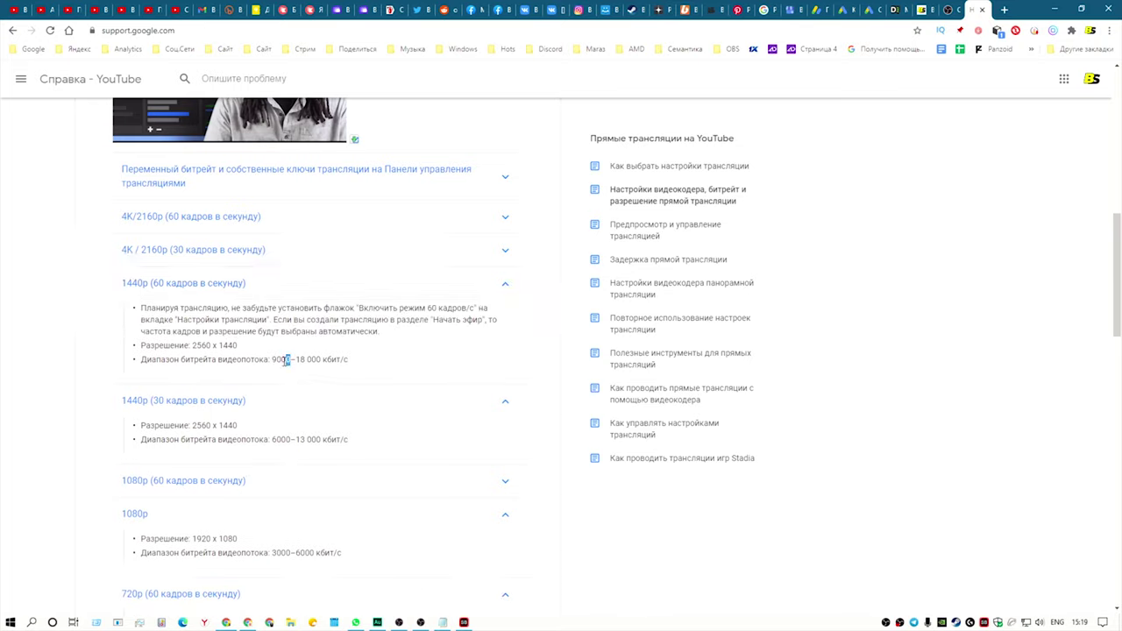
click(306, 360)
click(1054, 8)
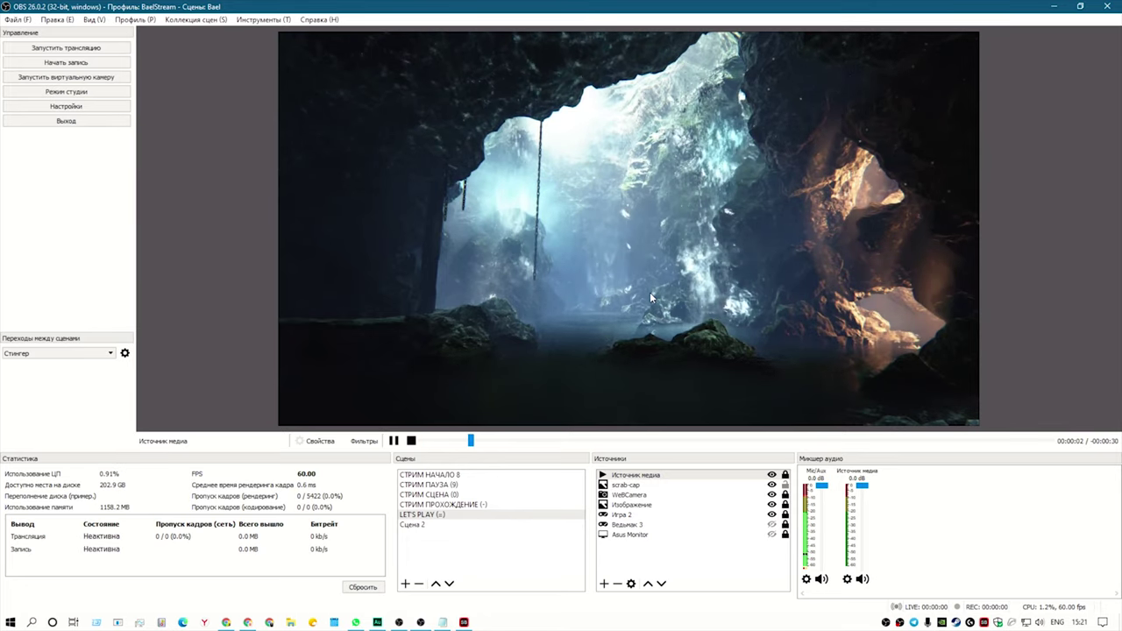
Switch to the scene Сцена 2 and glance at the new-scene dialog and the available source types without adding anything
click(416, 526)
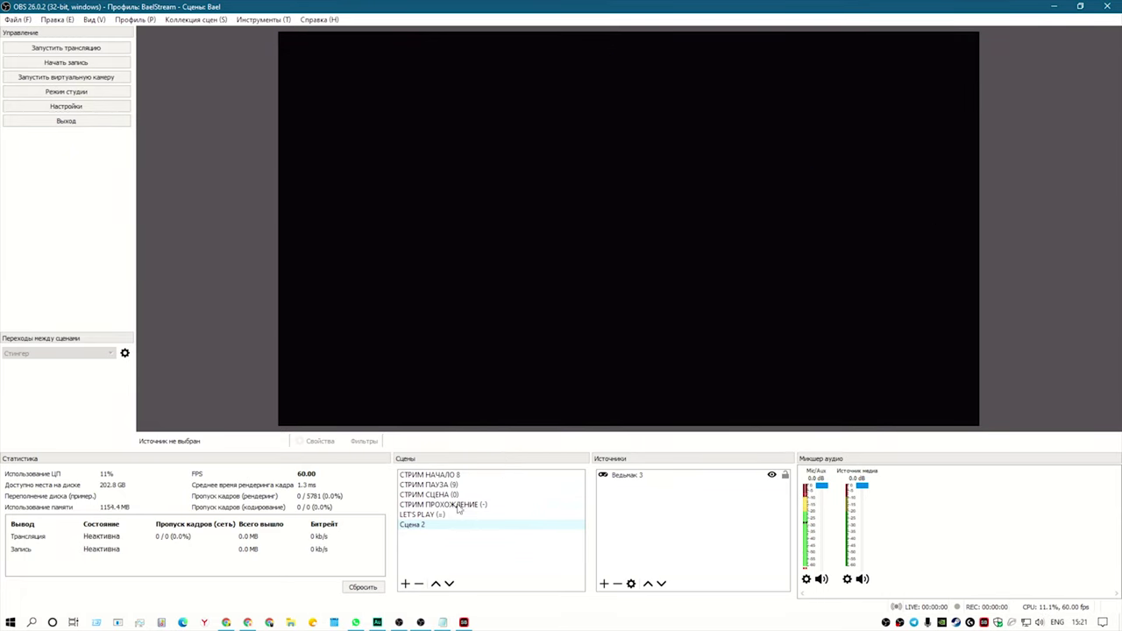
click(405, 584)
click(584, 330)
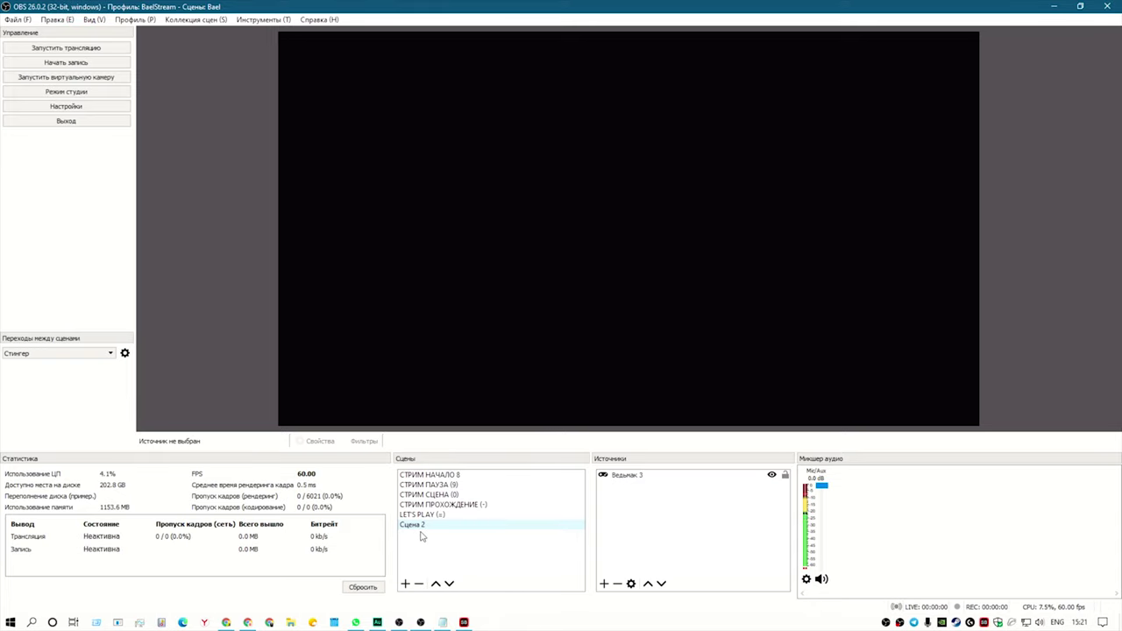
click(604, 584)
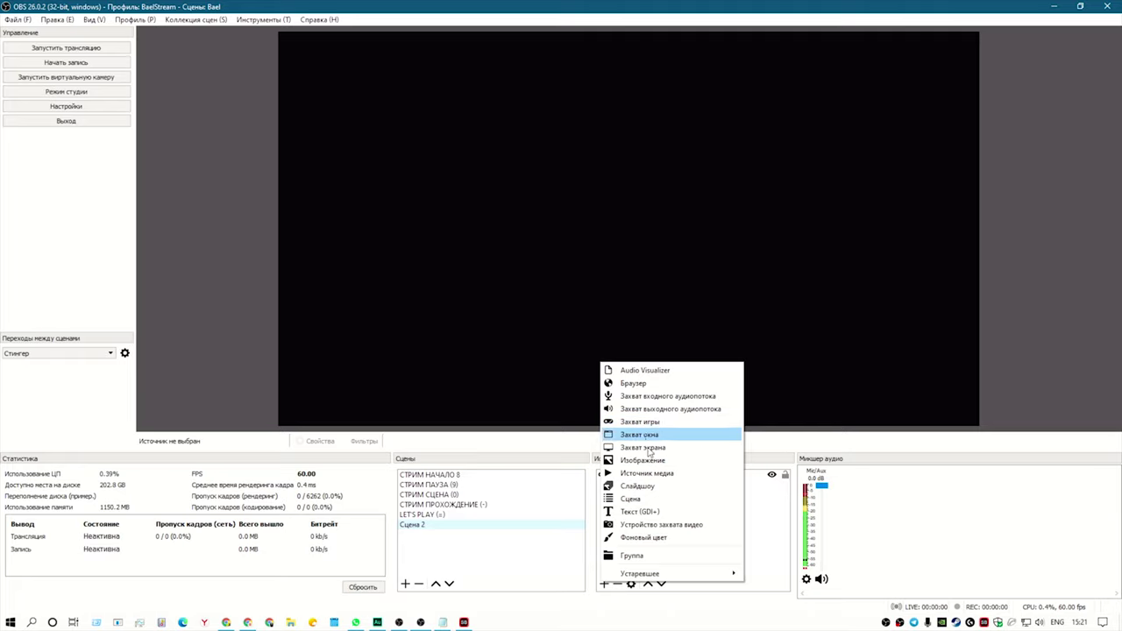
click(766, 516)
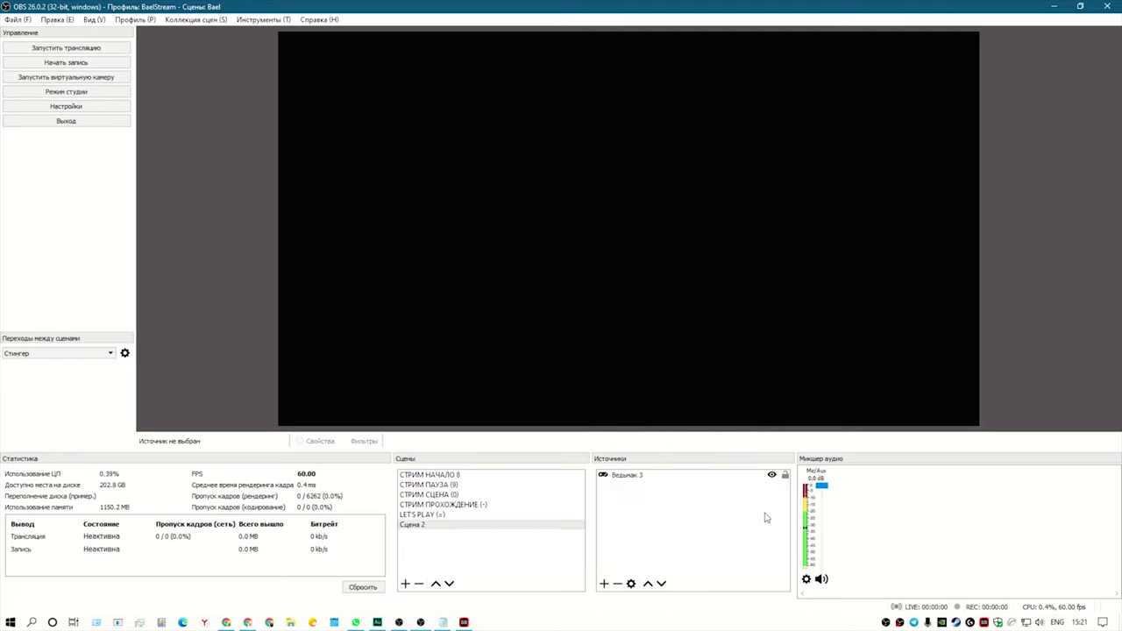
Launch The Witcher 3 Wild Hunt from the desktop to its main menu, and return to OBS
click(1058, 6)
double_click(998, 68)
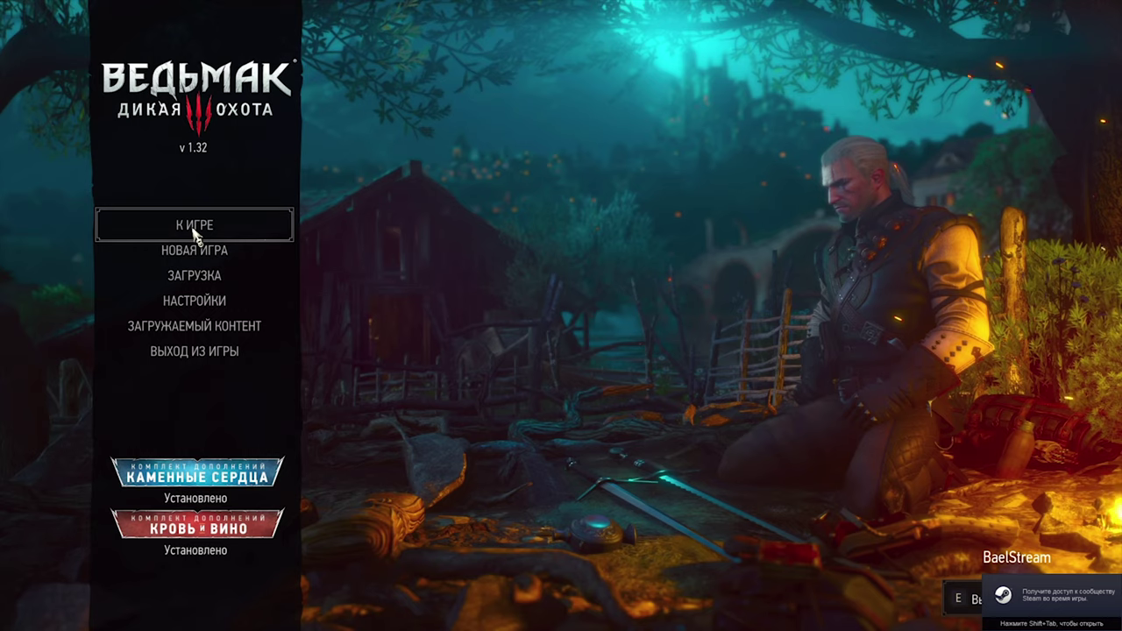
click(203, 215)
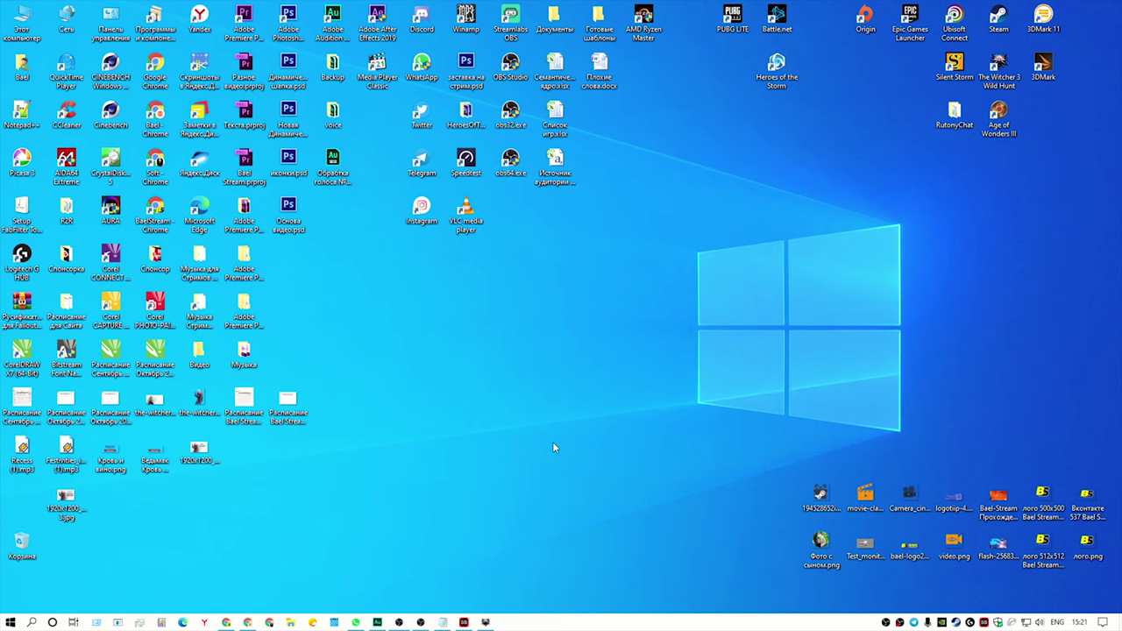
click(420, 623)
Glance at the properties of the Ведьмак 3 game capture source and at the source types that can be added
click(631, 476)
right_click(651, 476)
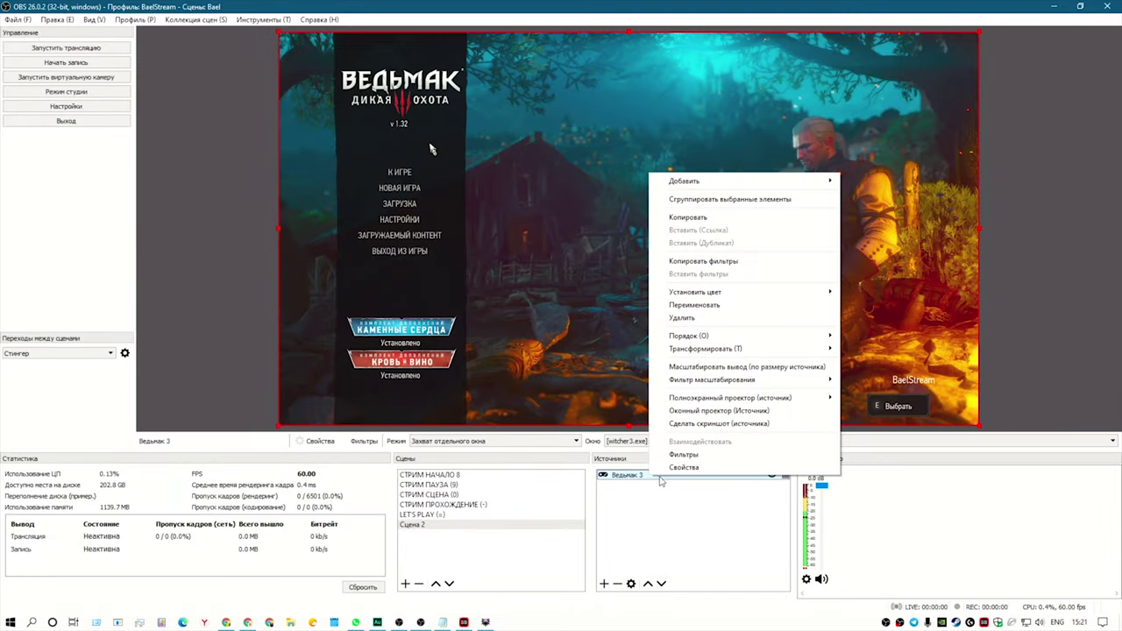
click(677, 468)
click(802, 586)
click(604, 585)
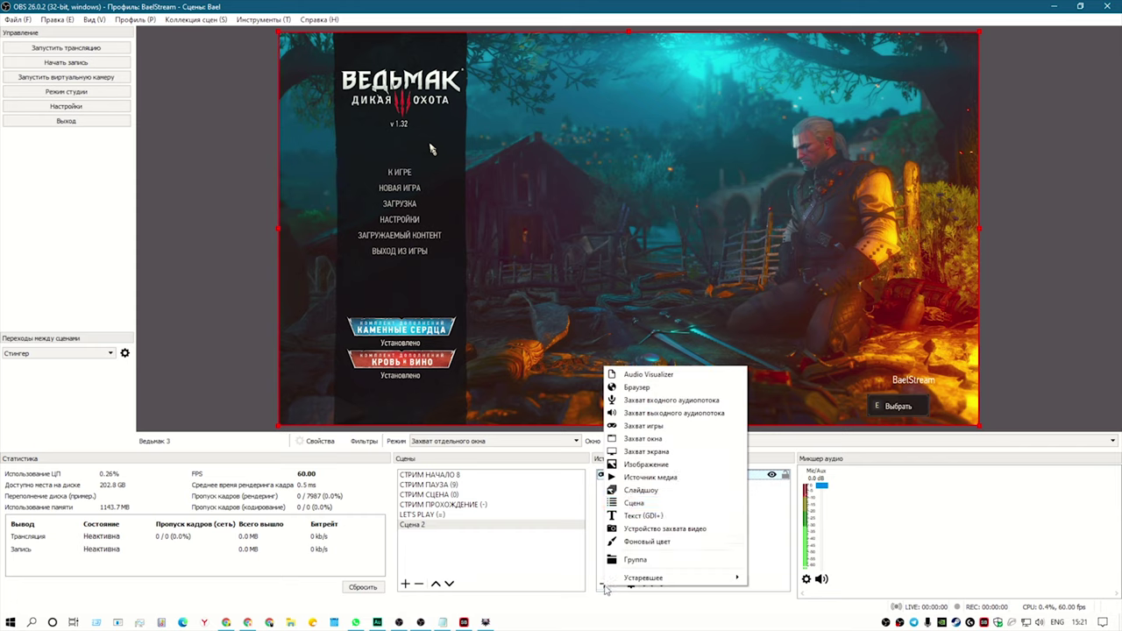
click(759, 514)
Examine the capture mode options in the Ведьмак 3 source's properties and close them without changes
right_click(688, 478)
click(714, 468)
click(419, 393)
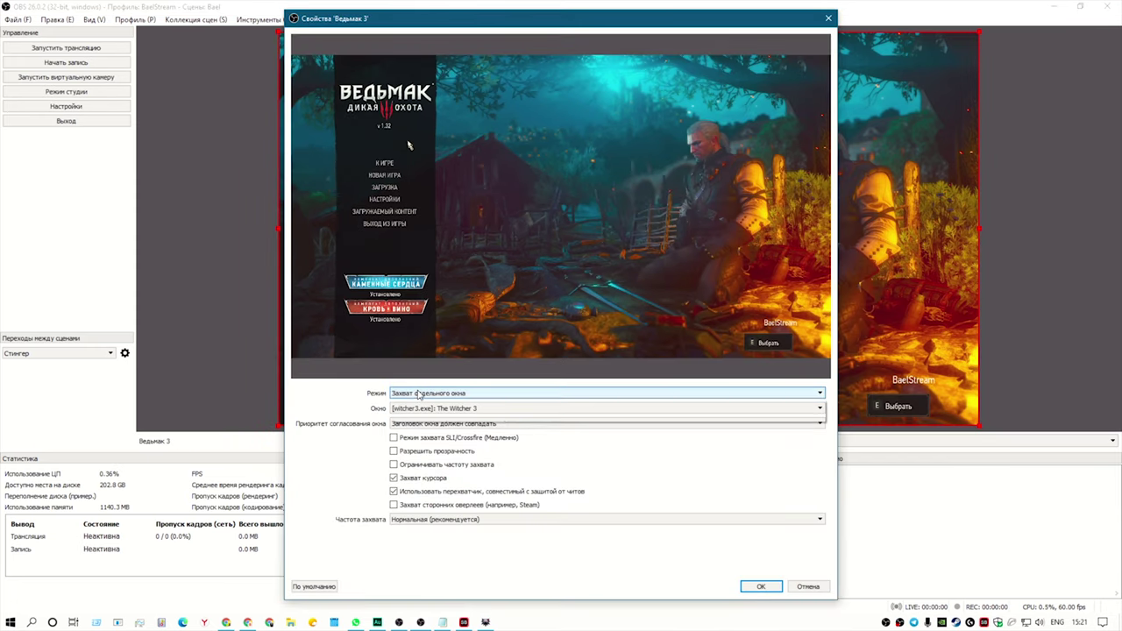
click(509, 37)
drag(508, 37, 561, 37)
click(861, 586)
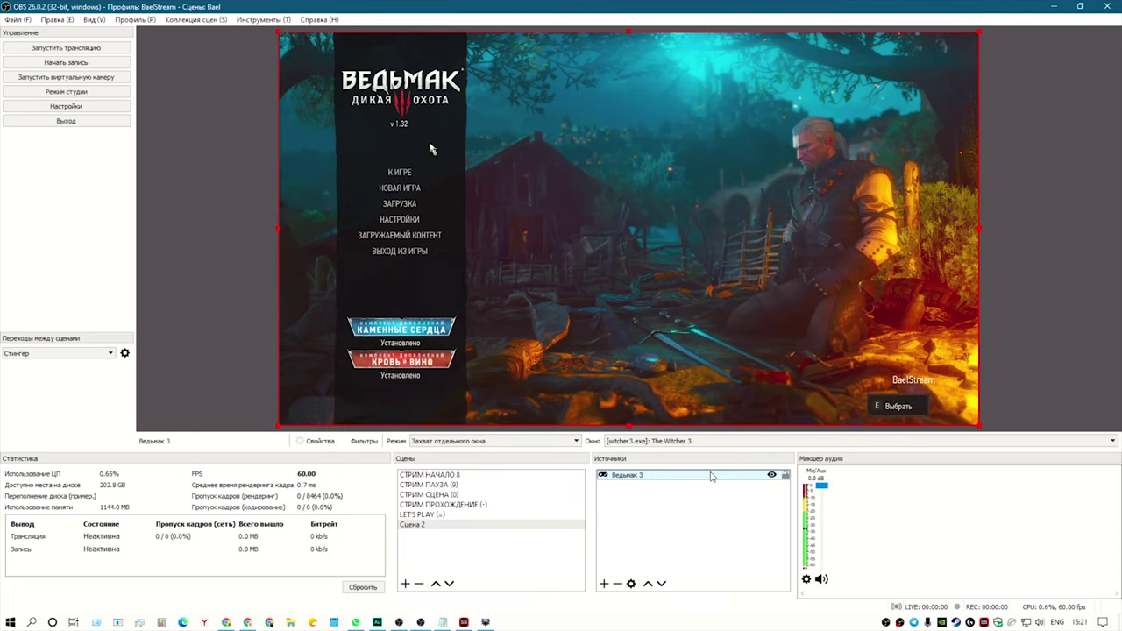
Shrink the Ведьмак 3 source in the preview, fit it back to the screen size, and lock it
drag(979, 426, 392, 67)
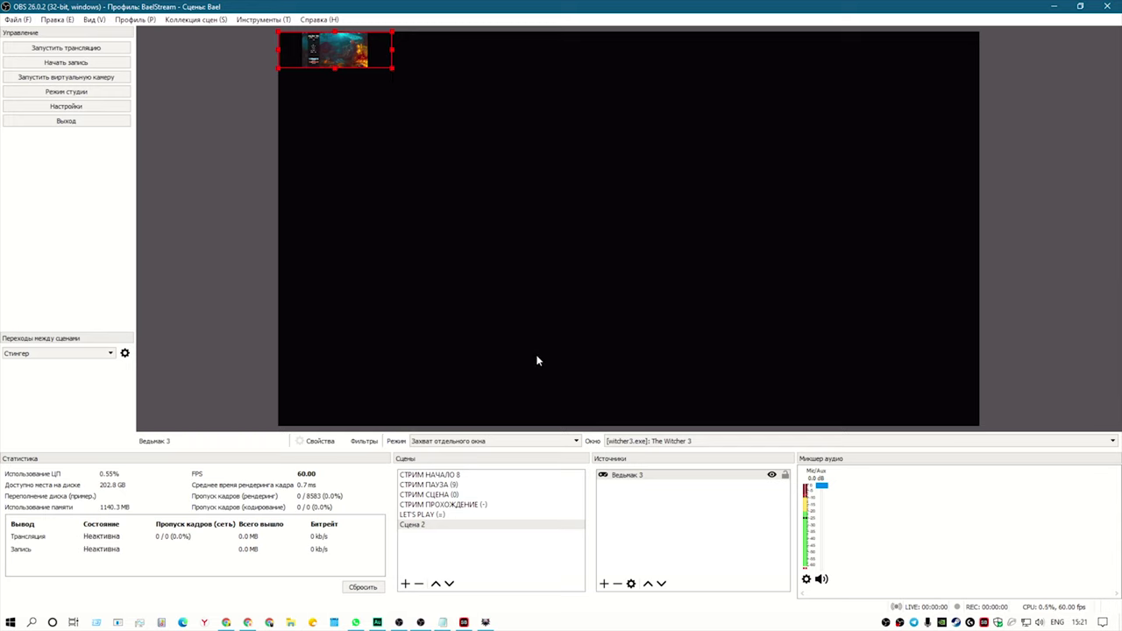
click(686, 528)
right_click(702, 476)
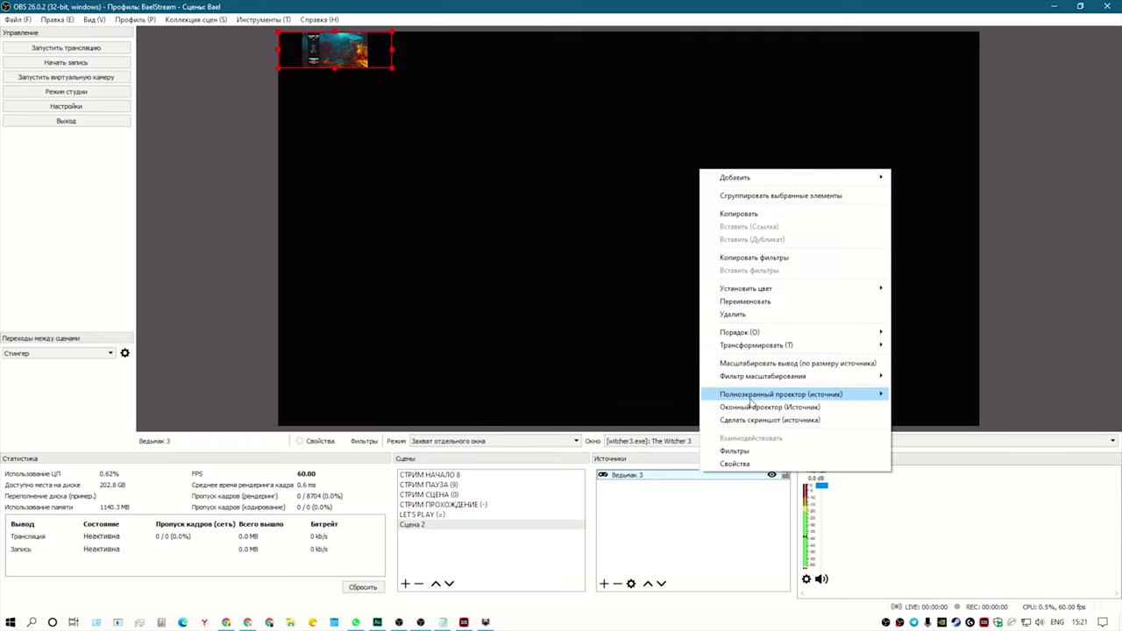
mouse_move(779, 348)
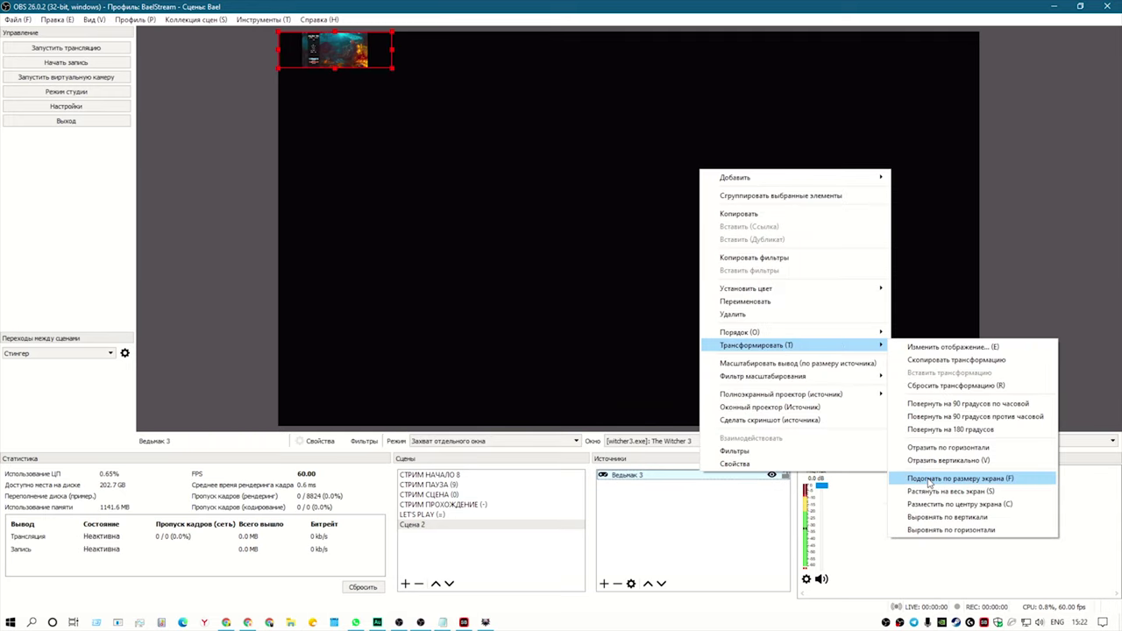
click(931, 479)
mouse_move(980, 425)
mouse_down()
mouse_move(890, 295)
mouse_move(980, 425)
mouse_up()
click(785, 475)
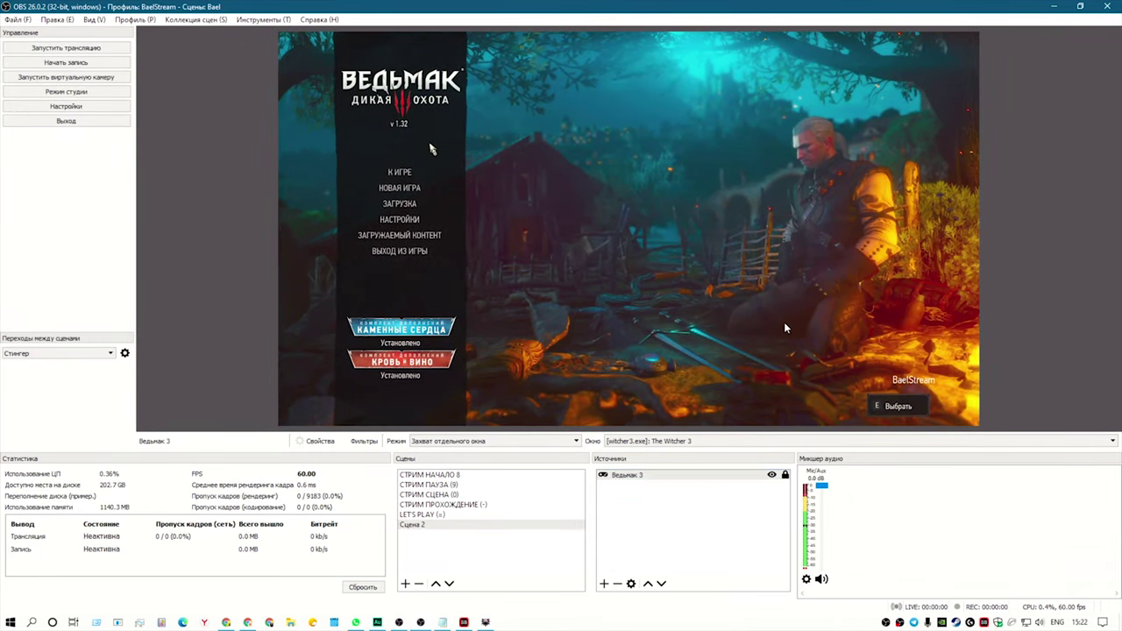
Review the Ведьмак 3 source's capture properties, keep the mode on Захват отдельного окна, and accept them
right_click(664, 476)
click(677, 468)
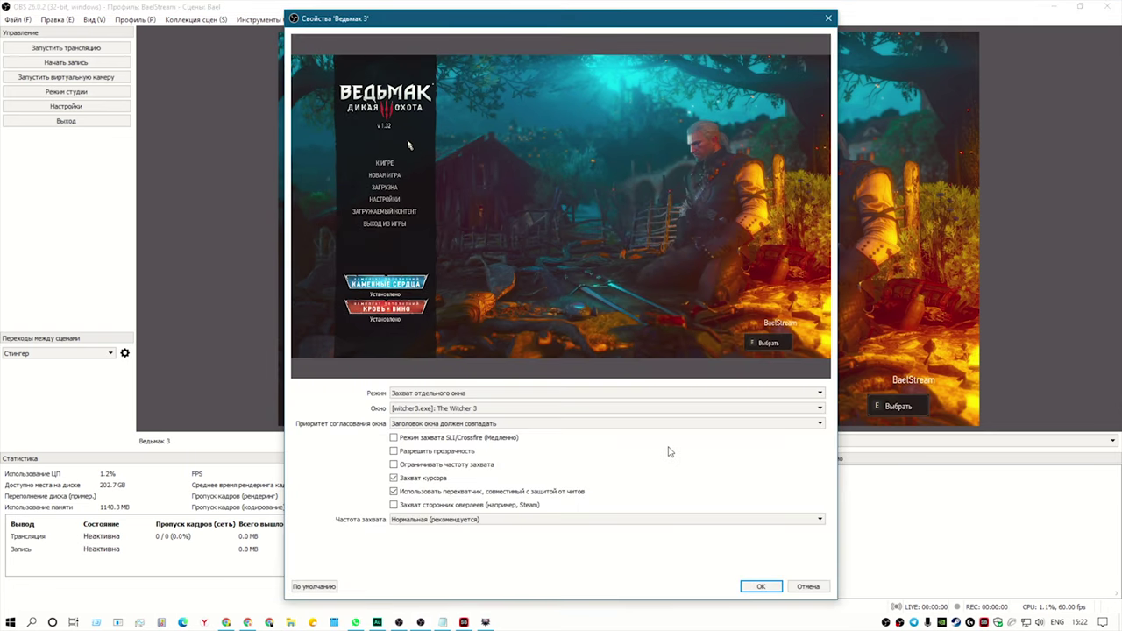
drag(603, 32, 684, 31)
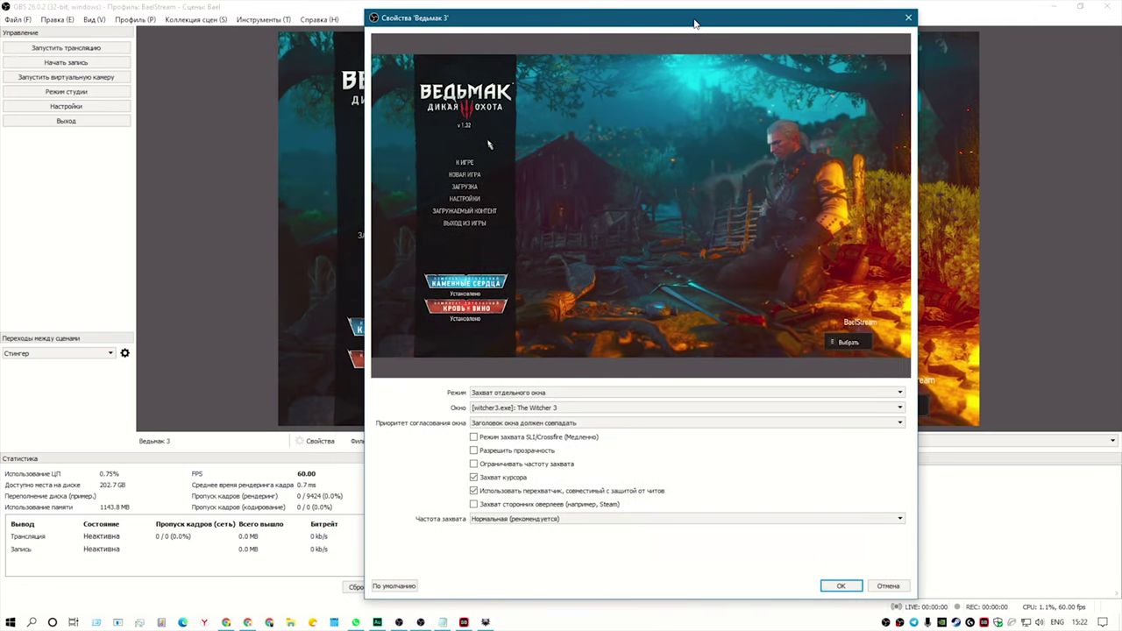
click(568, 394)
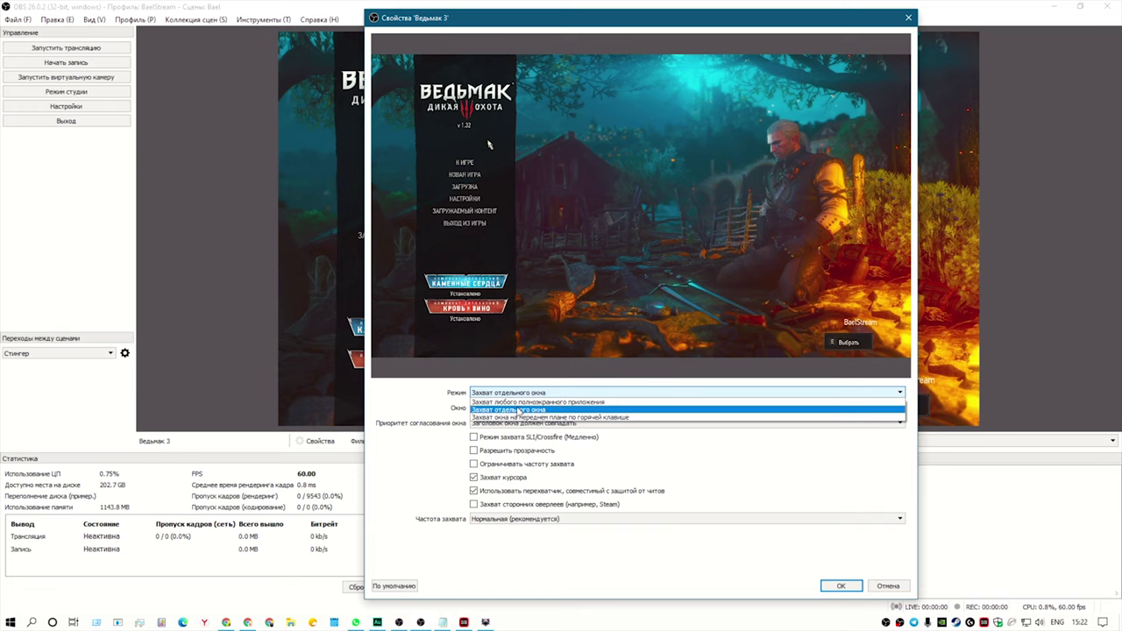
click(519, 410)
click(521, 409)
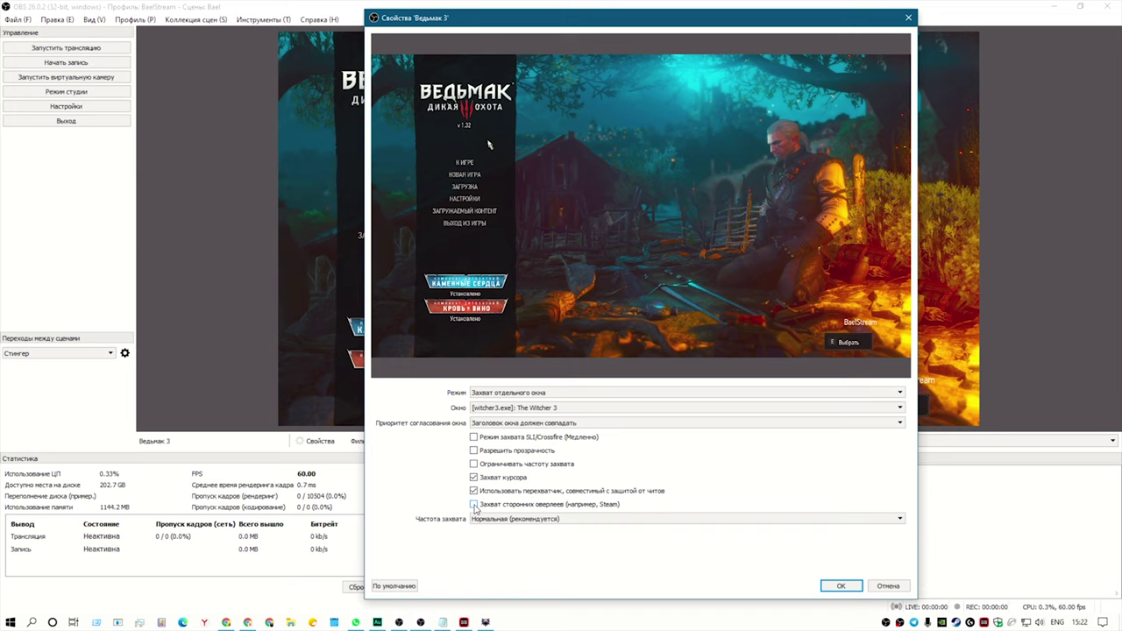
click(841, 586)
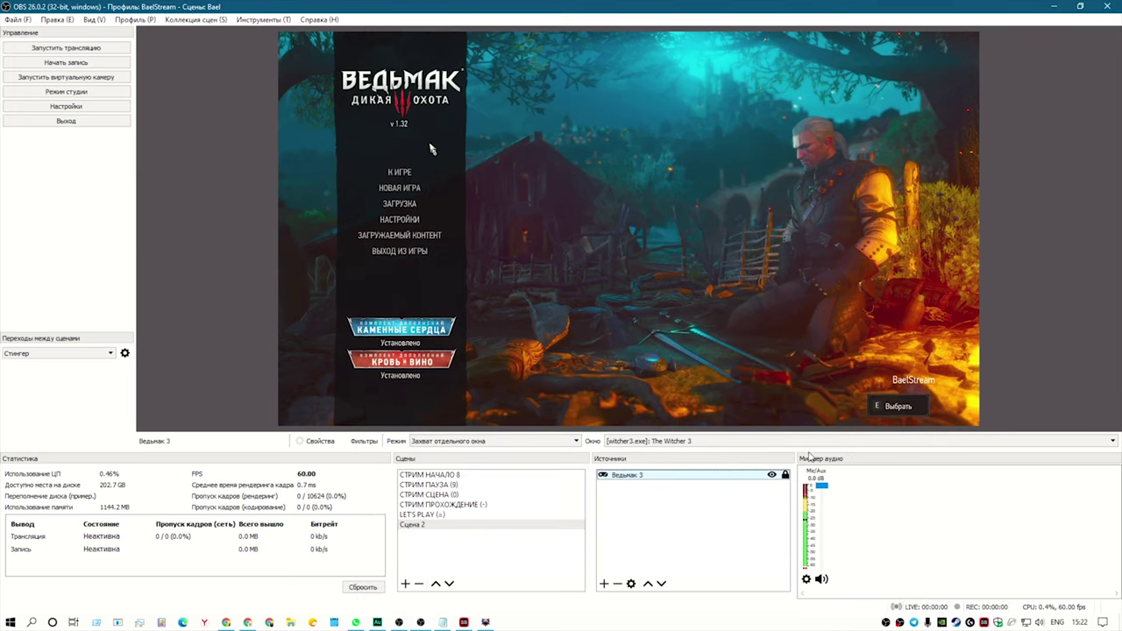
Disable the scene preview in OBS and minimize OBS to reach the running Witcher 3 game
right_click(728, 474)
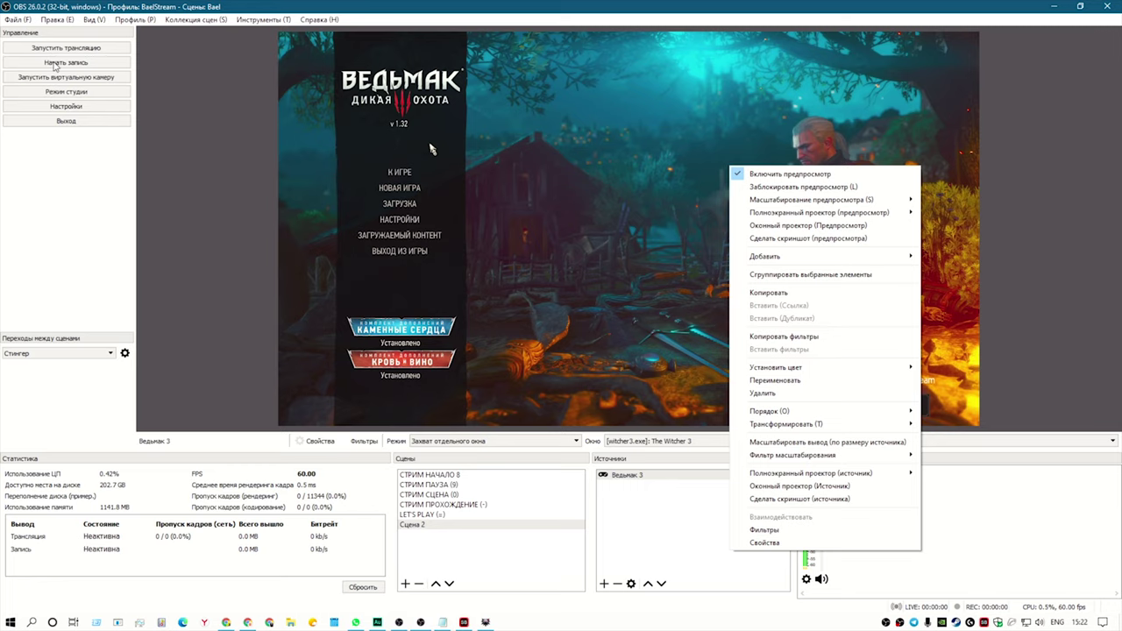
click(797, 179)
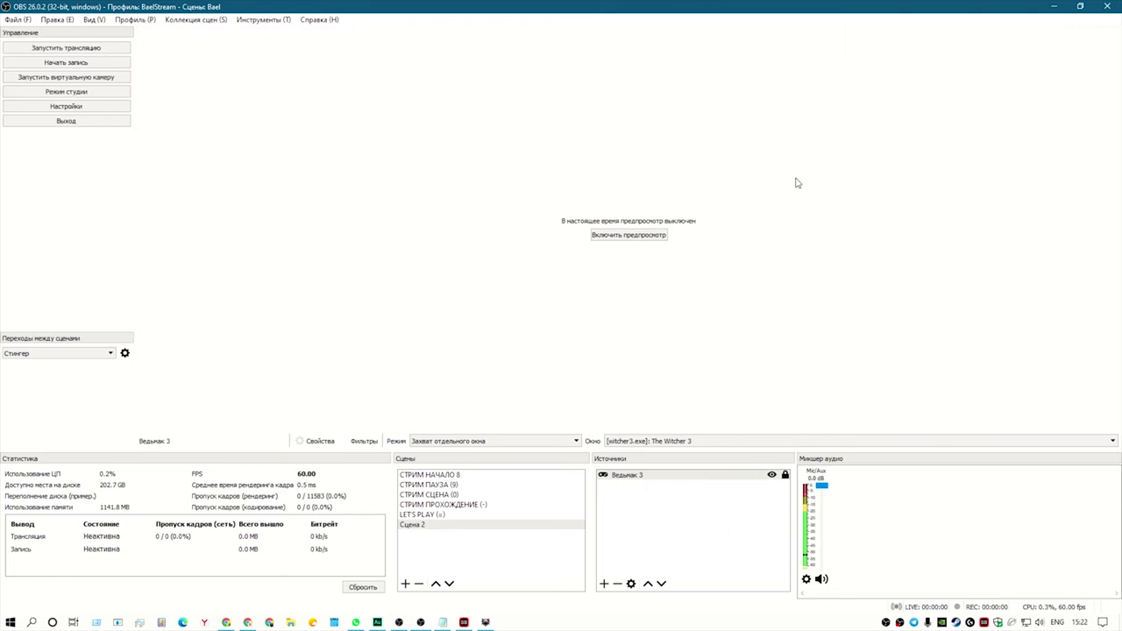
click(1054, 6)
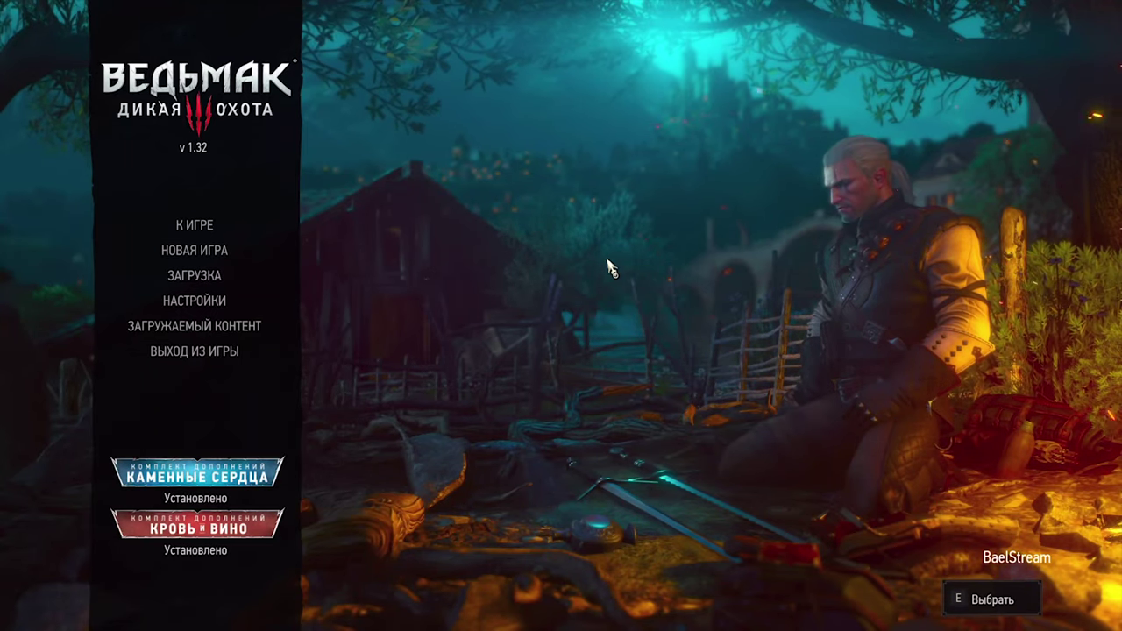
Exit The Witcher 3 from its main menu, then return to OBS and re-enable the preview
click(196, 350)
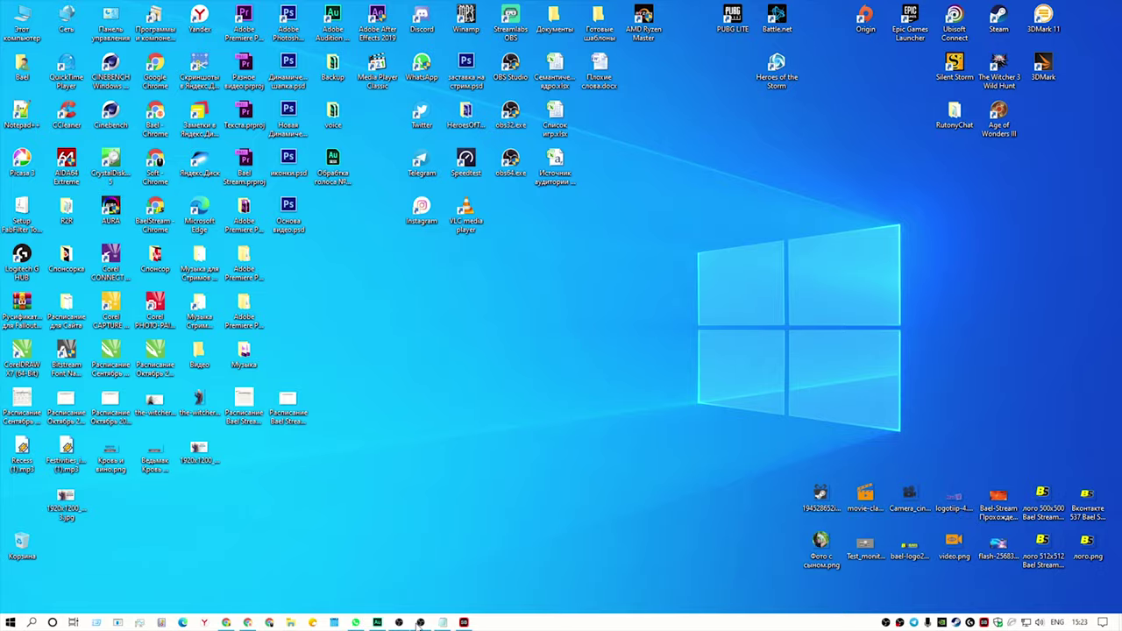
click(421, 623)
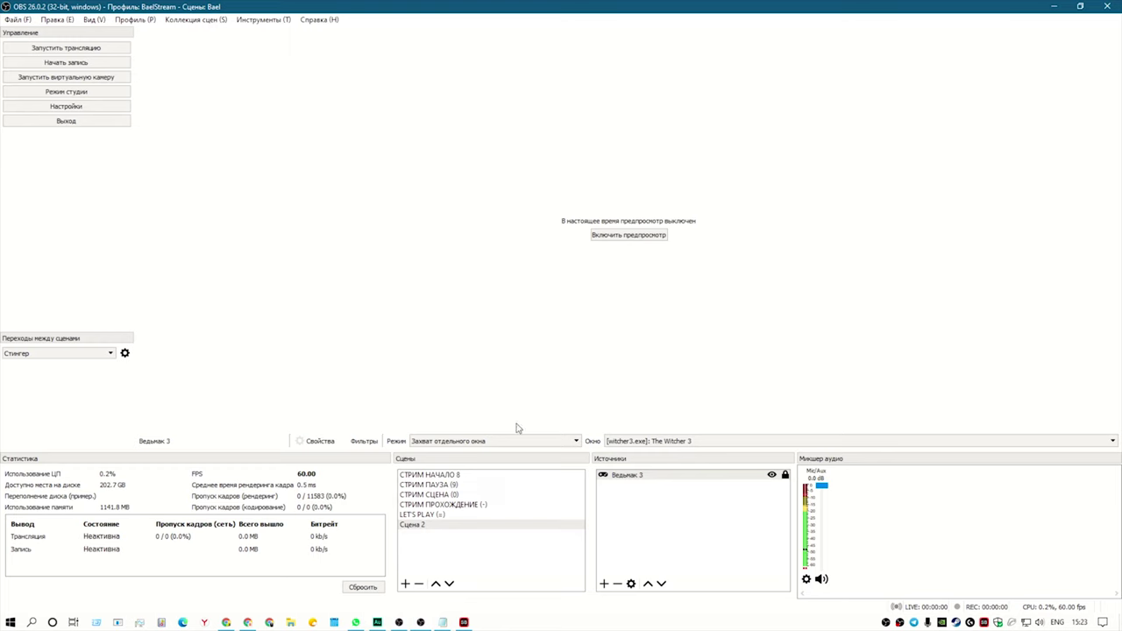
click(641, 243)
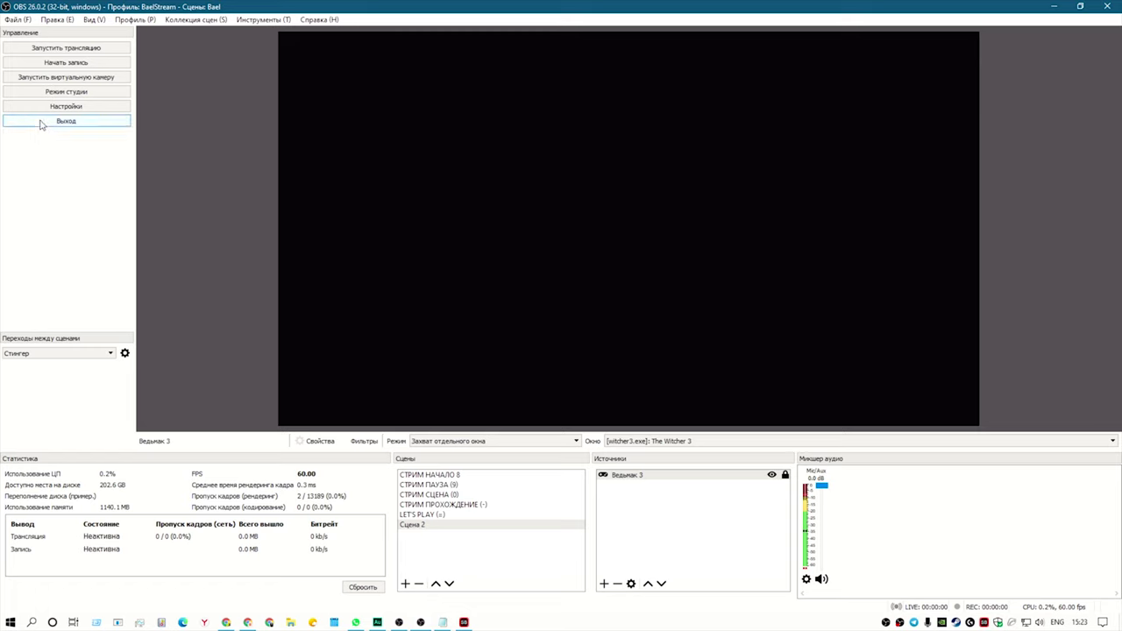
Enable studio mode and load the LET'S PLAY scene into its preview pane
click(66, 92)
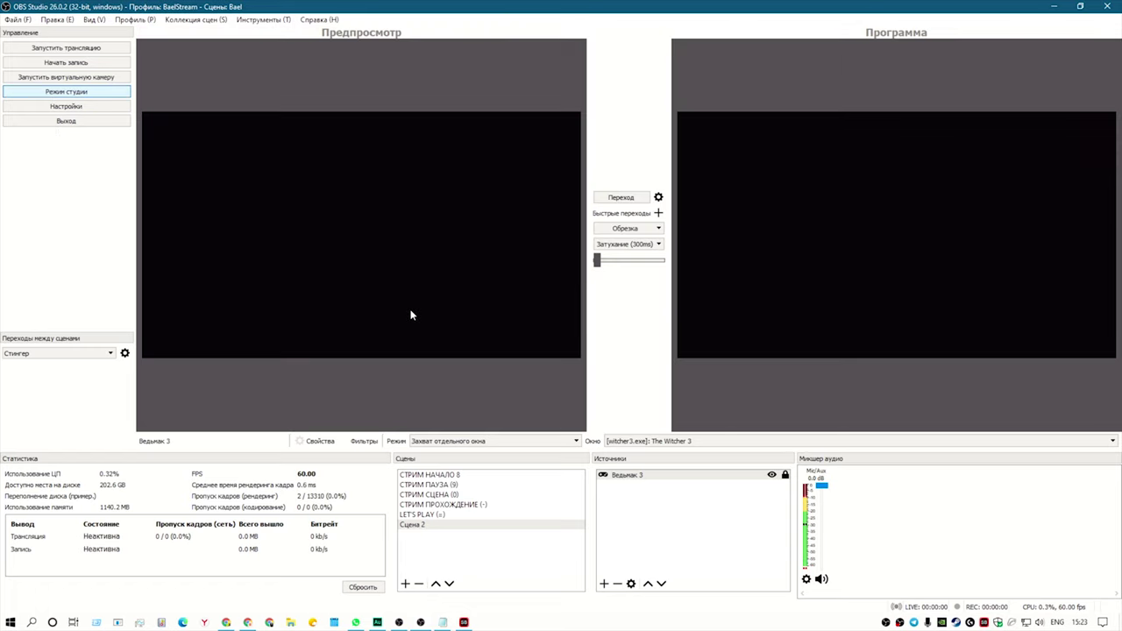
click(441, 516)
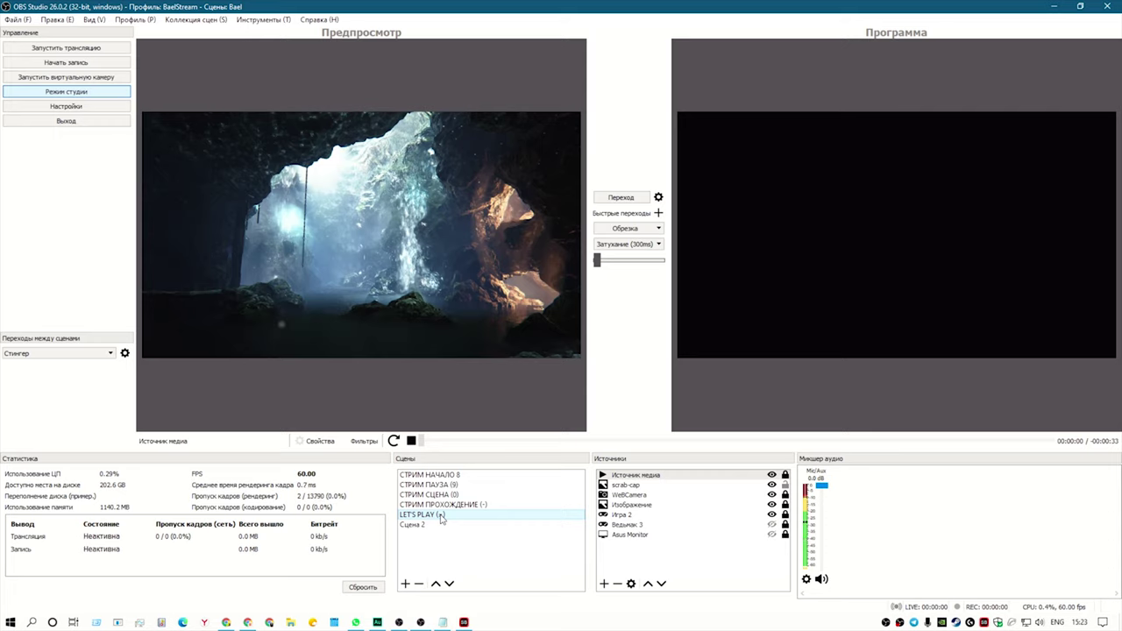
click(487, 362)
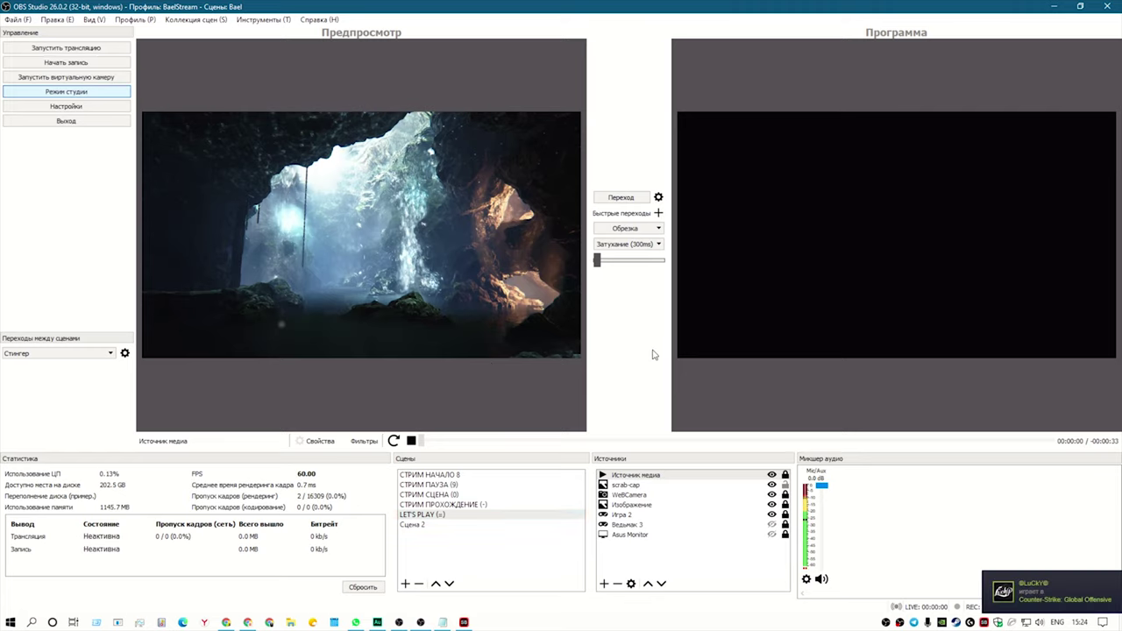